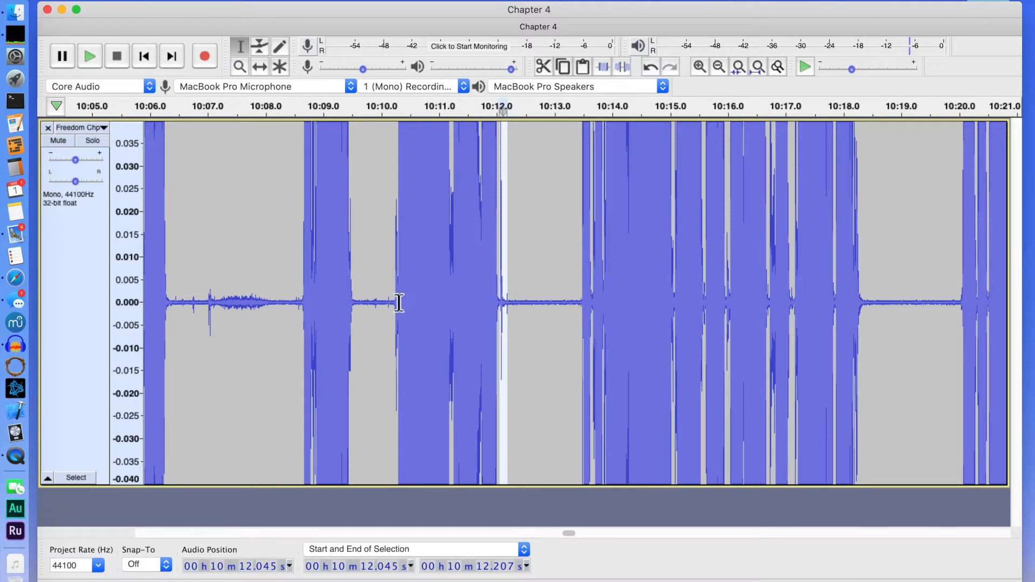
# Step: Listen to the speech from 10:10.205 and replace the breath noise between 10:06.474 and 10:08.625 with clean room tone
pyautogui.press('space')
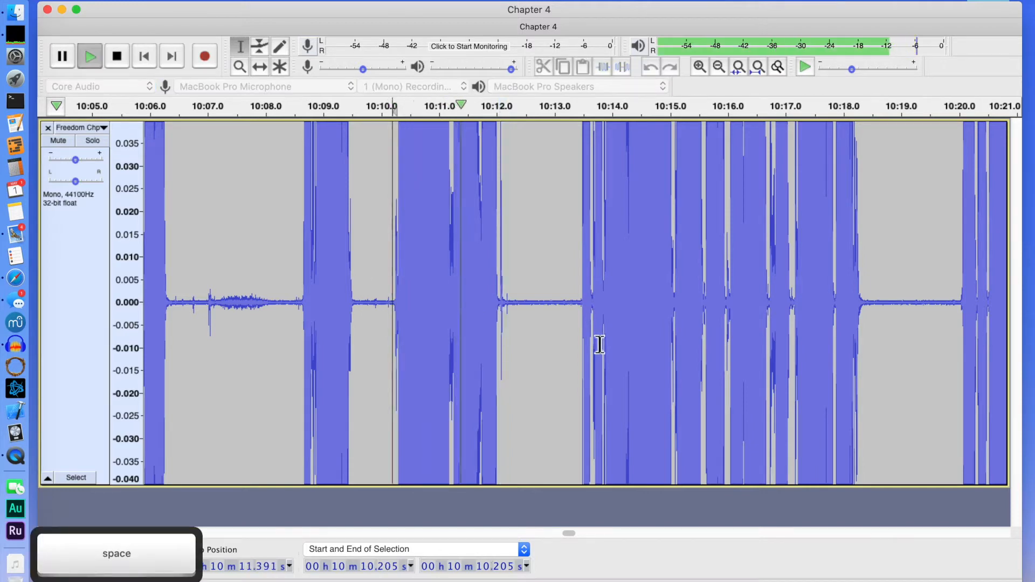
pyautogui.press('space')
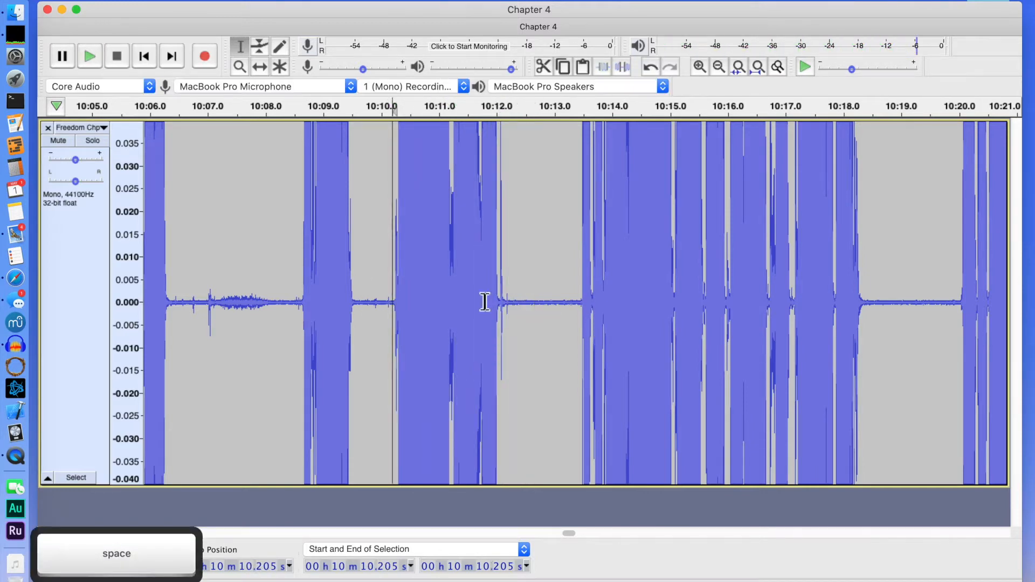
pyautogui.moveTo(392, 305); pyautogui.dragTo(178, 307)
pyautogui.hotkey('shift', 'v')
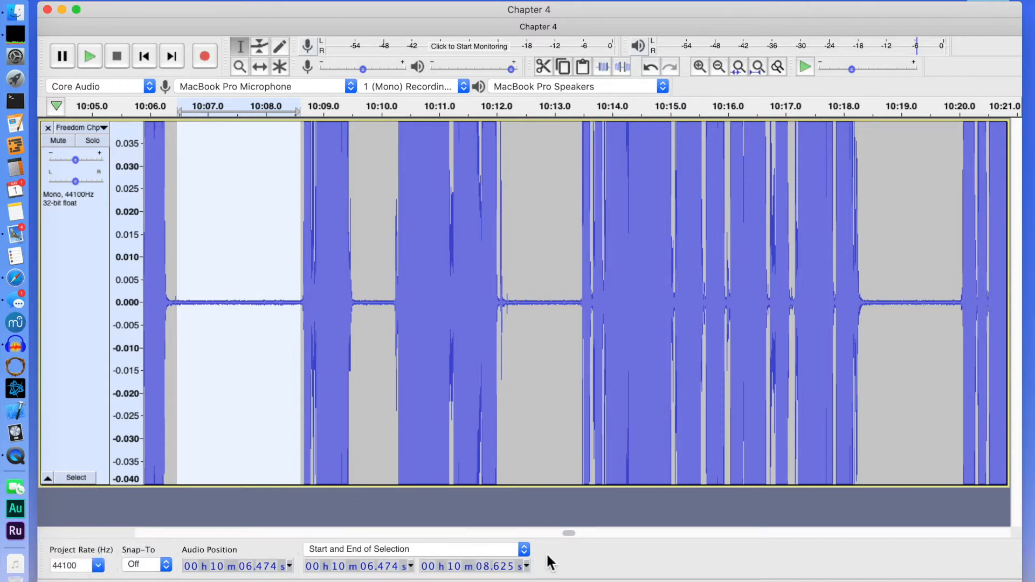
# Step: Replace the breath in the pause between 10:01.711 and 10:02.768 with clean room tone
pyautogui.click(521, 533)
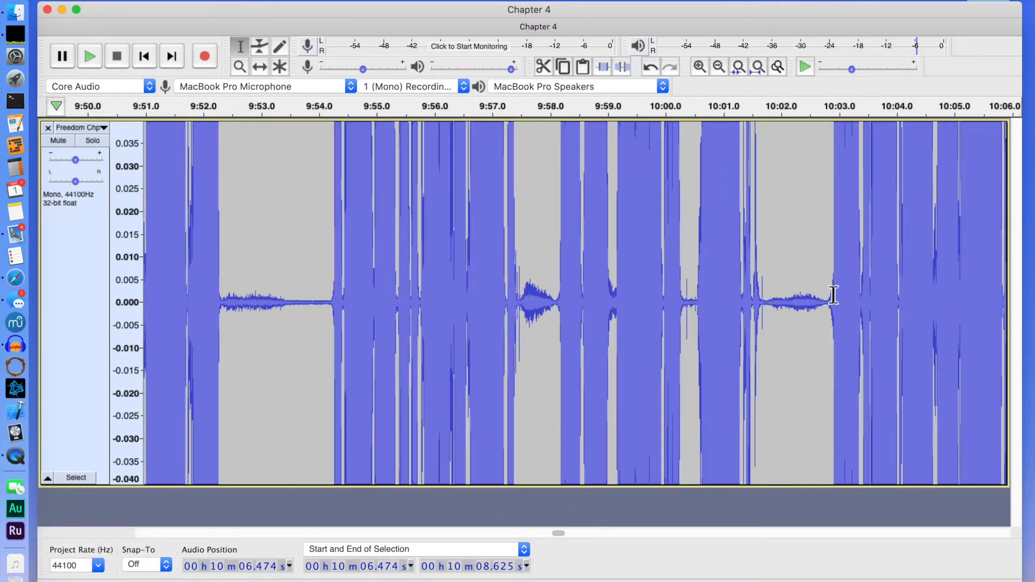
pyautogui.moveTo(825, 305); pyautogui.dragTo(765, 315)
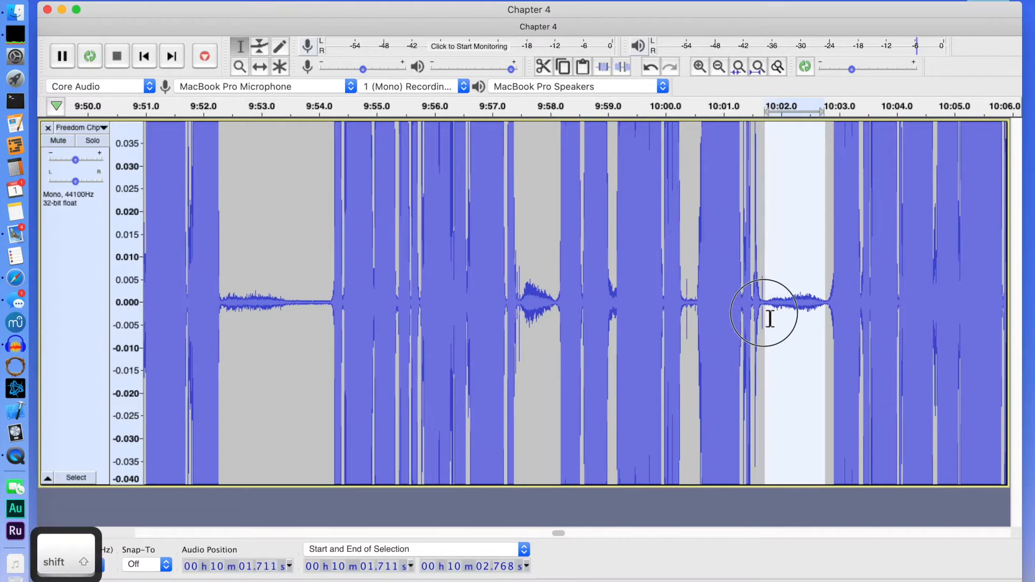
pyautogui.hotkey('shift', 'v')
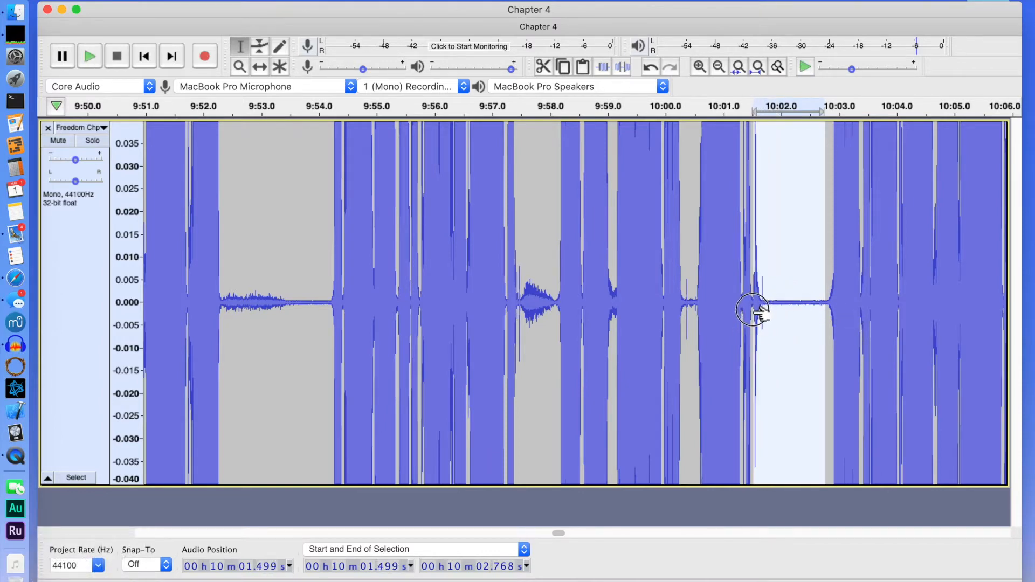
# Step: Lower the volume of the short click at the end of the phrase, between 10:01.524 and 10:01.711
pyautogui.click(806, 312)
pyautogui.moveTo(764, 310); pyautogui.dragTo(754, 312)
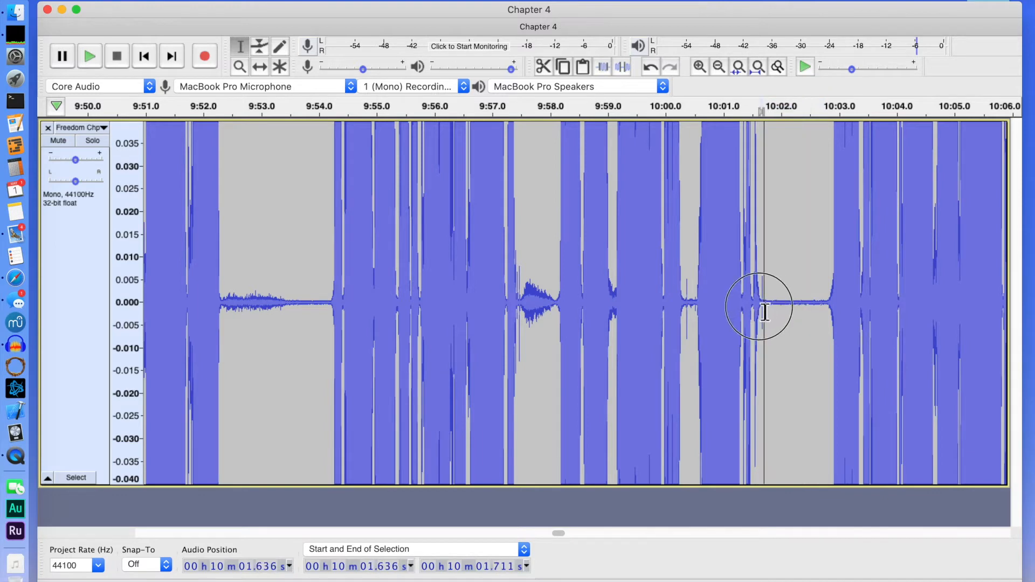
pyautogui.hotkey('shift', '2')
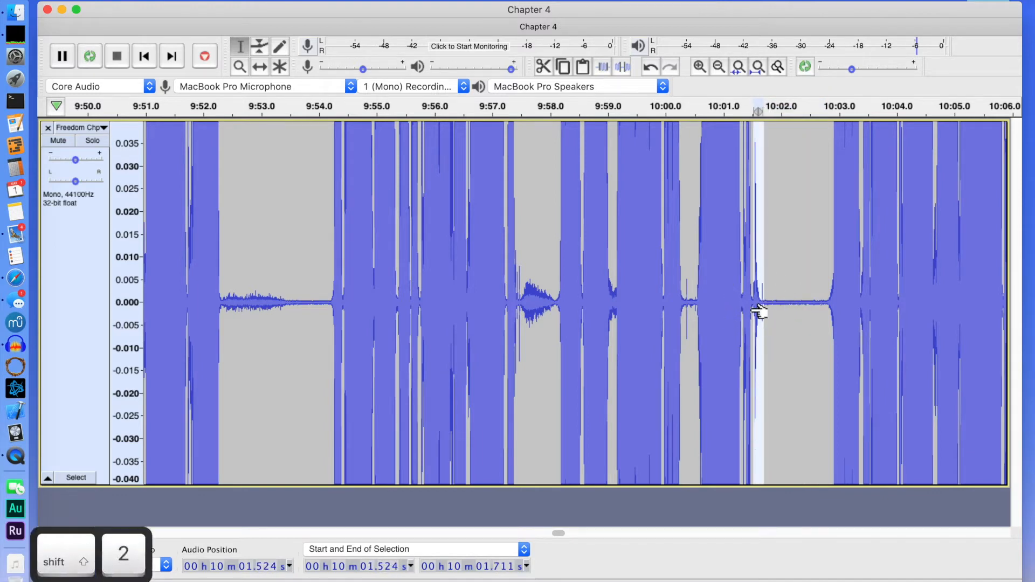
pyautogui.click(811, 194)
pyautogui.click(763, 157)
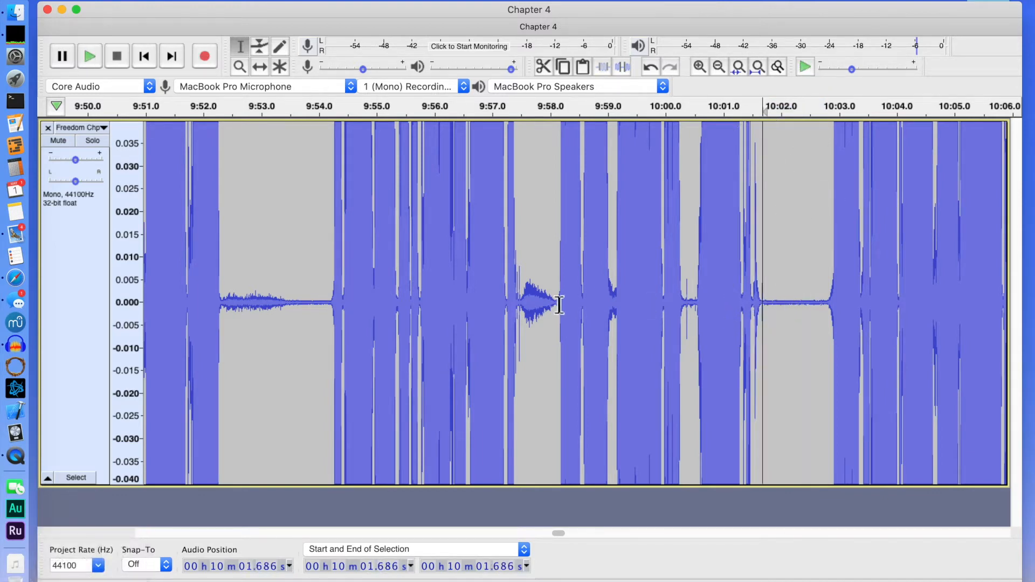
# Step: Listen to the breath at 9:57.520–9:58.117, and replace it and the one at 9:52.346–9:54.025 with clean room tone
pyautogui.moveTo(558, 317); pyautogui.dragTo(524, 312)
pyautogui.press('space')
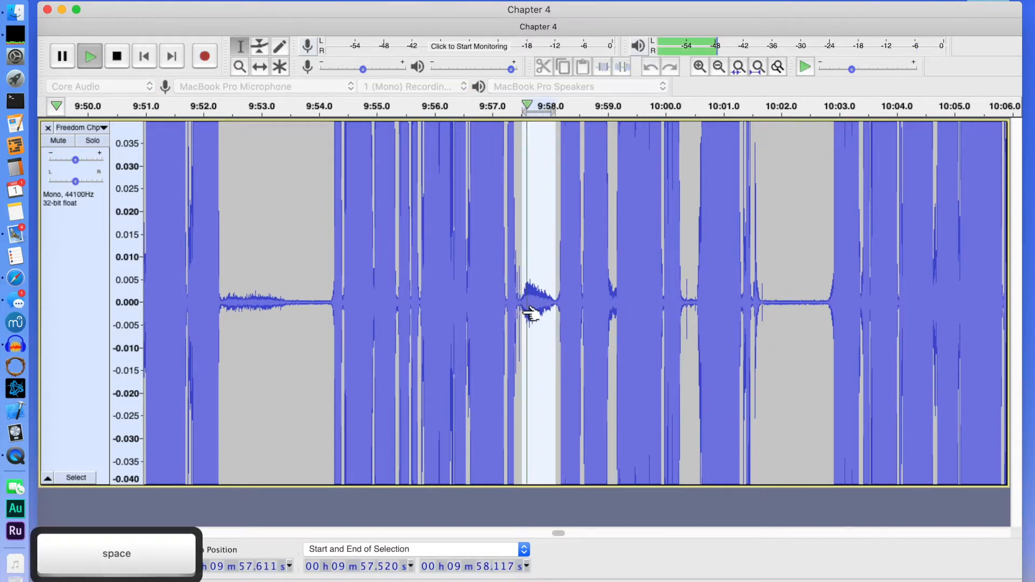
pyautogui.hotkey('shift', 'v')
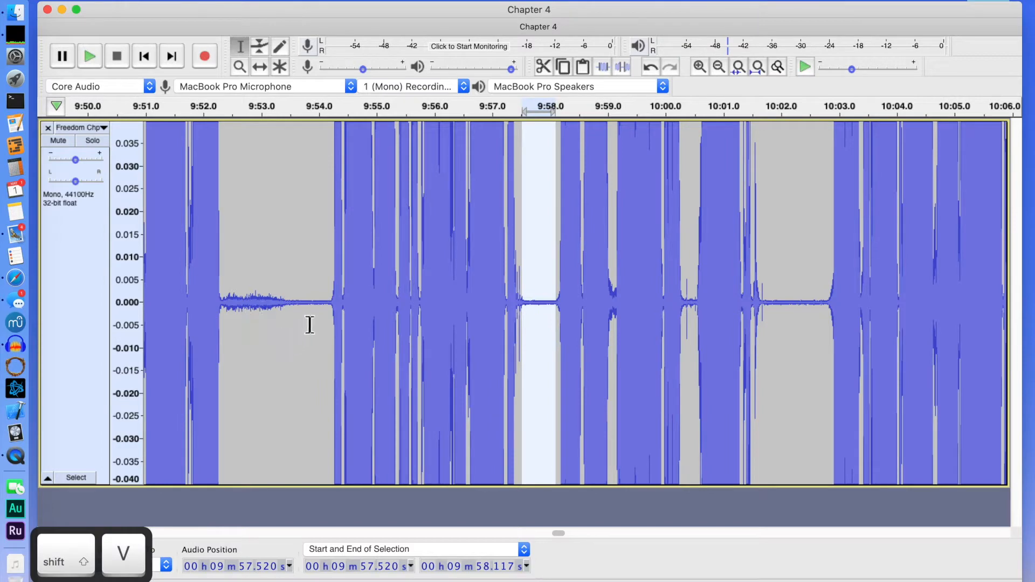
pyautogui.moveTo(319, 299); pyautogui.dragTo(224, 324)
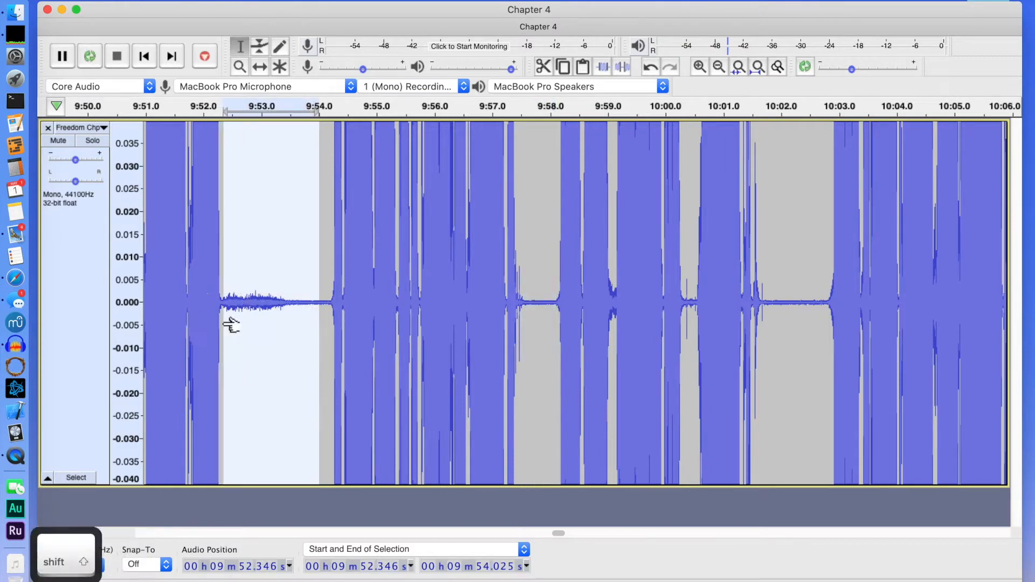
pyautogui.hotkey('shift', 'v')
# Step: Replace the breaths at 9:46.477–9:47.434, about 9:44.1–9:44.6, and 9:38.990–9:40.557 with clean room tone
pyautogui.click(446, 530)
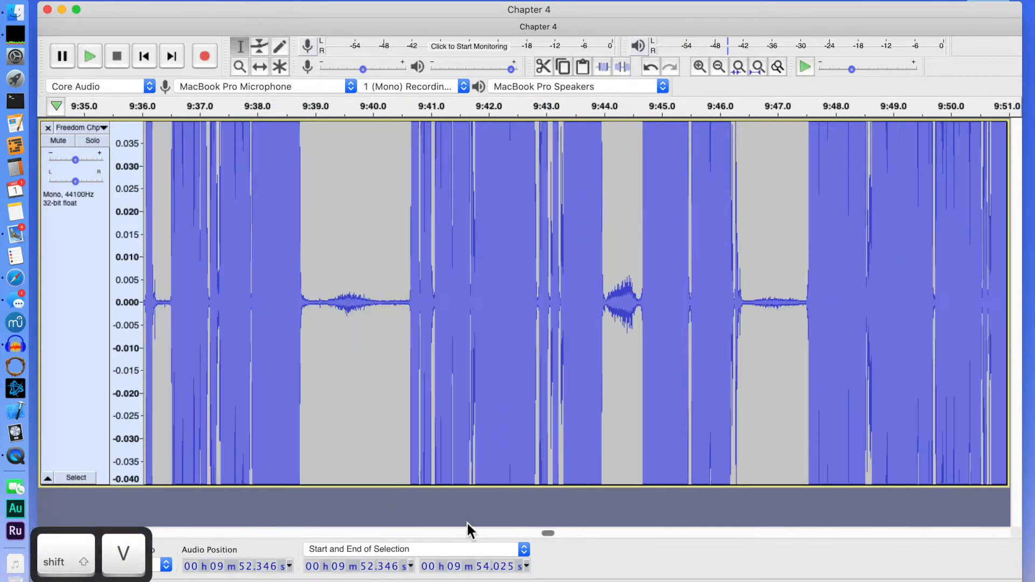
pyautogui.moveTo(802, 304); pyautogui.dragTo(748, 302)
pyautogui.hotkey('shift', 'v')
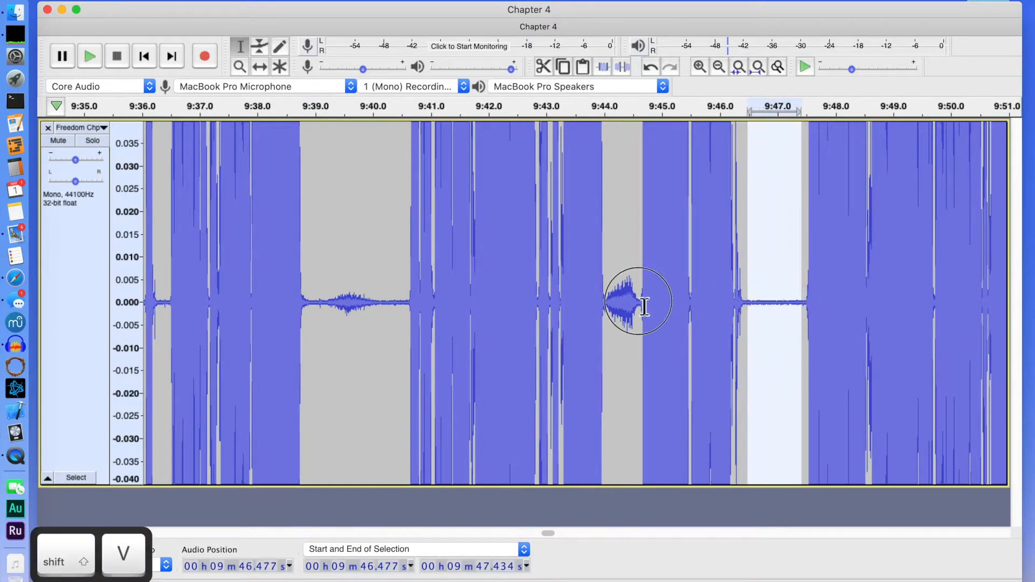
pyautogui.moveTo(640, 306); pyautogui.dragTo(607, 306)
pyautogui.hotkey('shift', 'v')
pyautogui.moveTo(405, 304); pyautogui.dragTo(316, 322)
pyautogui.hotkey('shift', 'v')
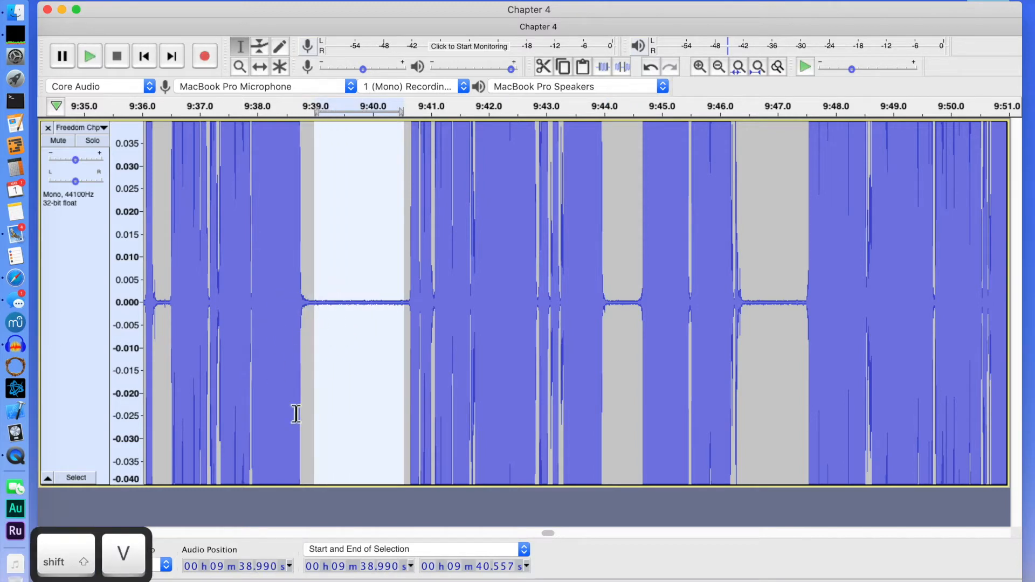
# Step: Replace the breaths in the pauses at 9:31.839–9:34.152 and 9:26.417–9:27.536 with clean room tone
pyautogui.click(487, 533)
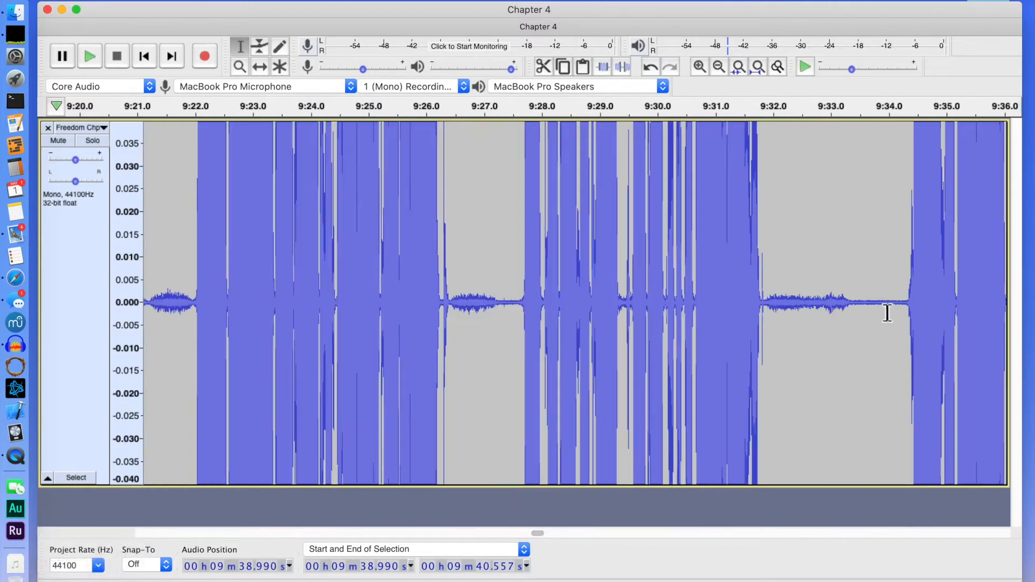
pyautogui.moveTo(901, 309); pyautogui.dragTo(766, 323)
pyautogui.hotkey('shift', 'v')
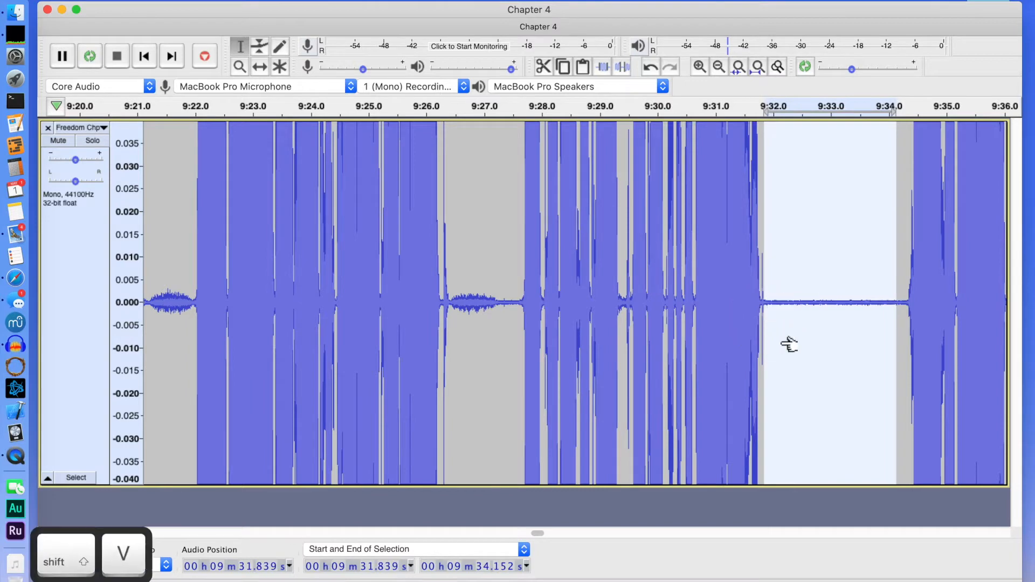
pyautogui.moveTo(514, 311); pyautogui.dragTo(453, 315)
pyautogui.hotkey('shift', 'v')
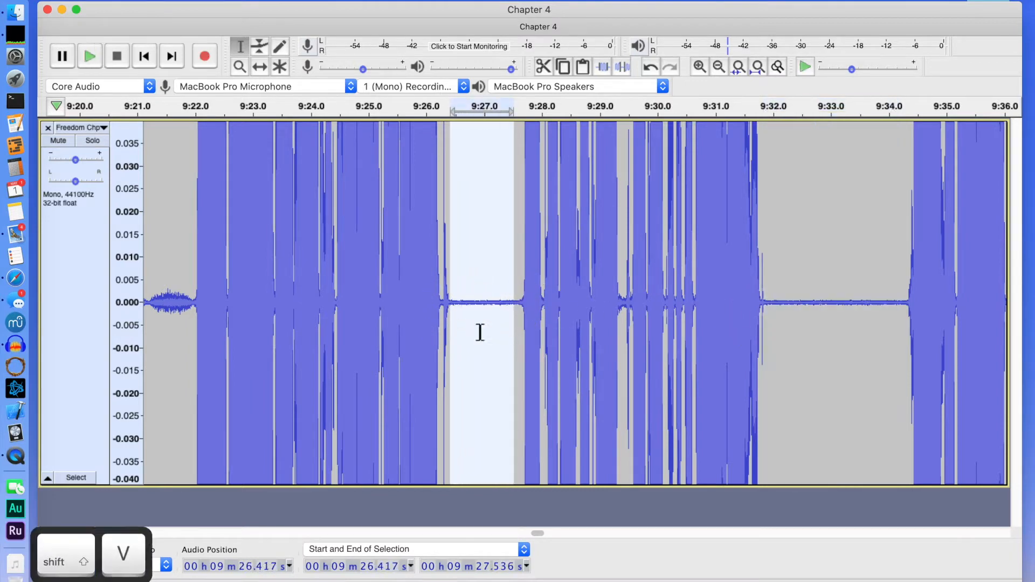
# Step: Lower the volume of the click at 9:26.268–9:26.429 and play back the passage from 9:25.236 to check it
pyautogui.click(507, 256)
pyautogui.moveTo(451, 309); pyautogui.dragTo(442, 309)
pyautogui.hotkey('shift', '2')
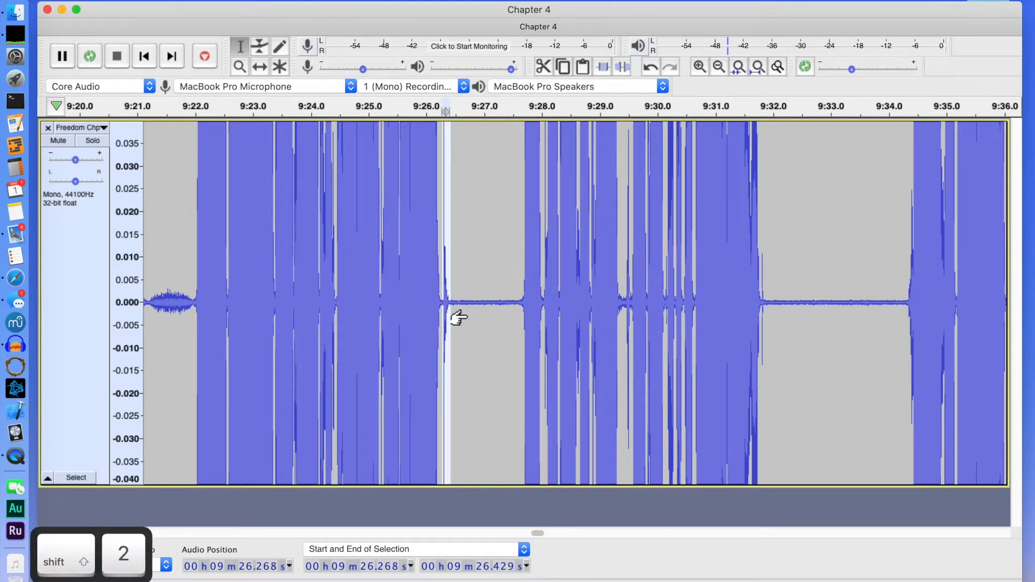
pyautogui.click(492, 227)
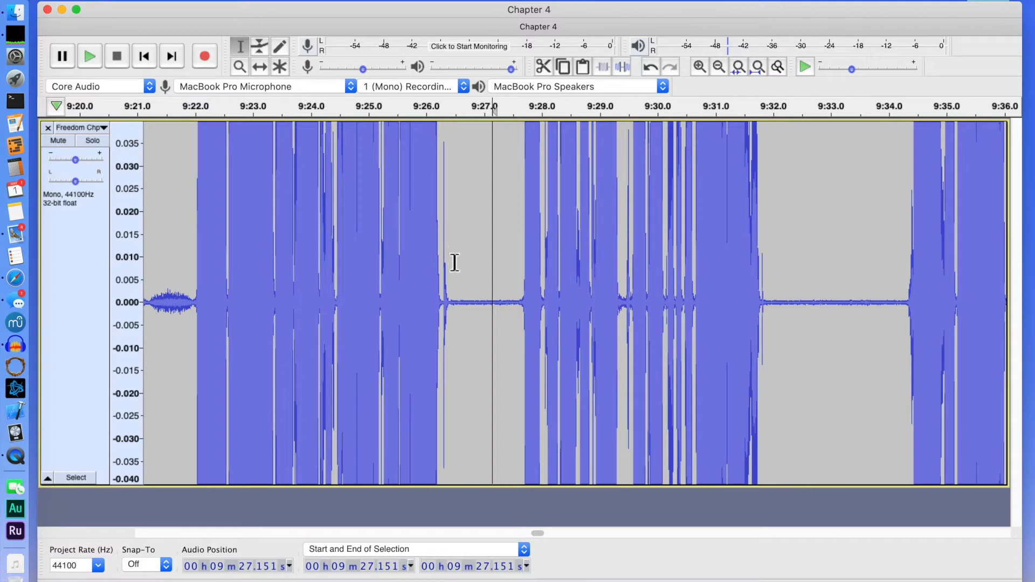
pyautogui.click(382, 302)
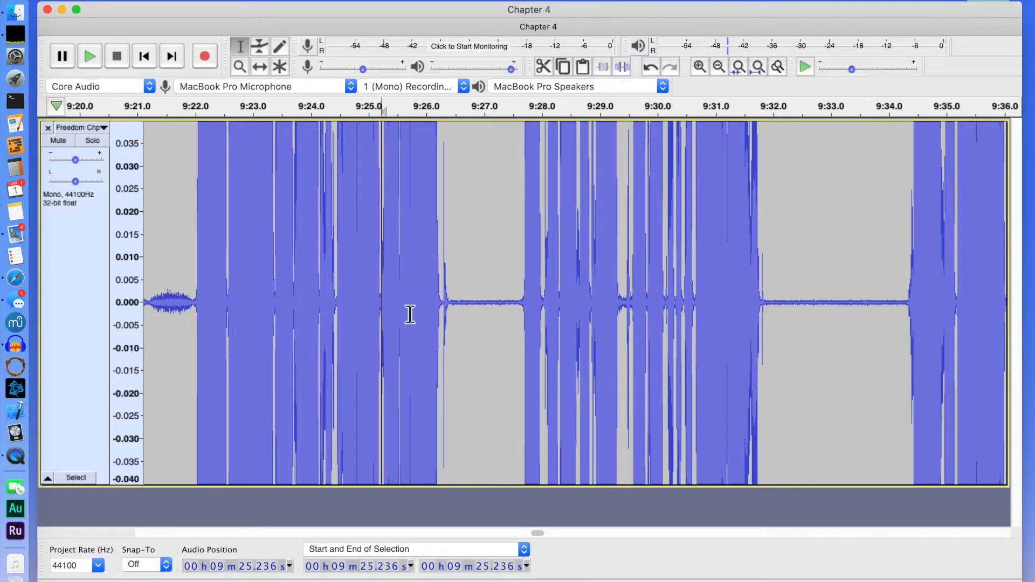
pyautogui.press('space')
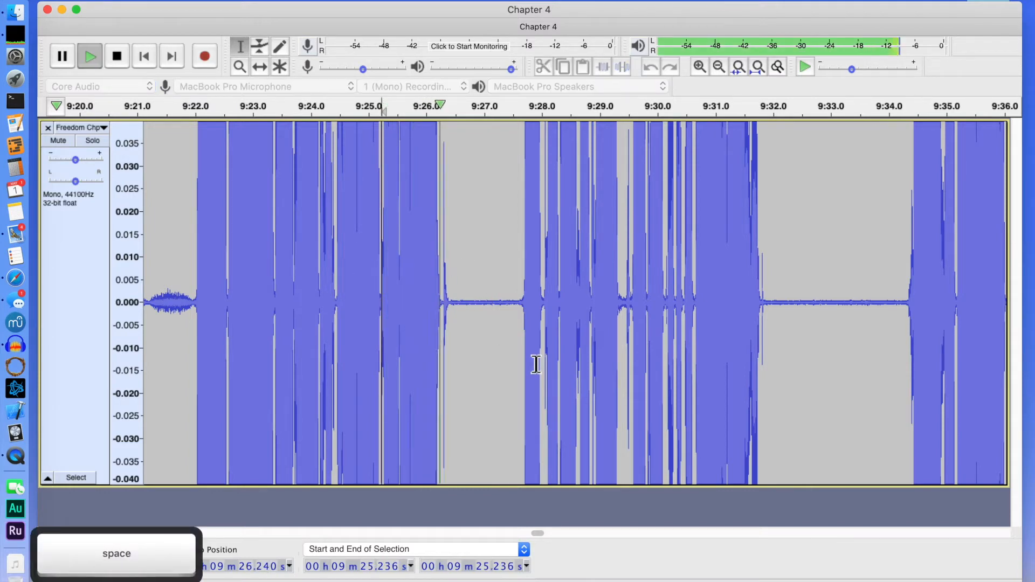
pyautogui.press('space')
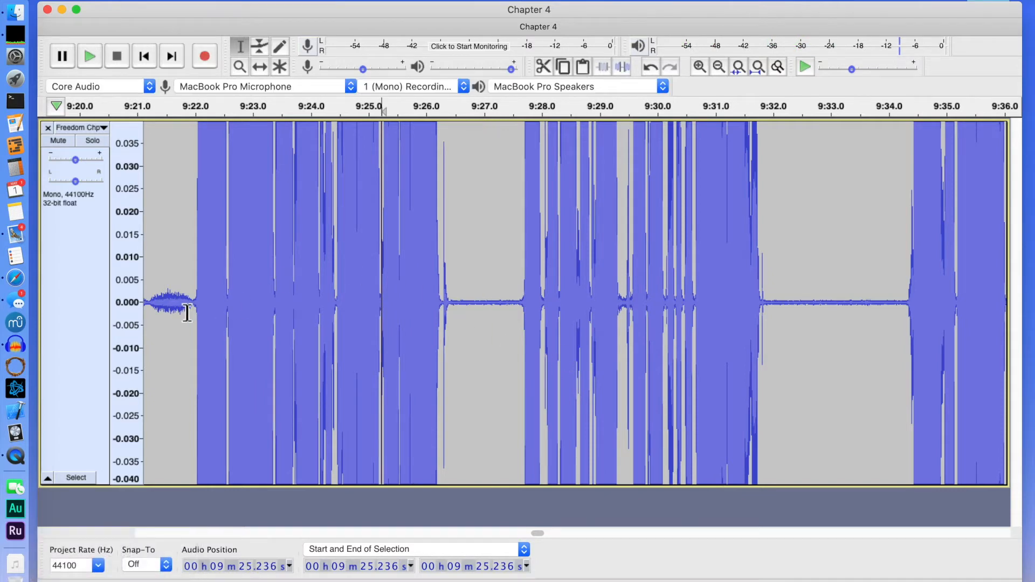
# Step: Replace the breaths at 9:21.169–9:21.952, about 9:16.8–9:17.7, and 9:14.006–9:14.739 with clean room tone
pyautogui.moveTo(193, 306); pyautogui.dragTo(276, 297)
pyautogui.hotkey('shift', 'v')
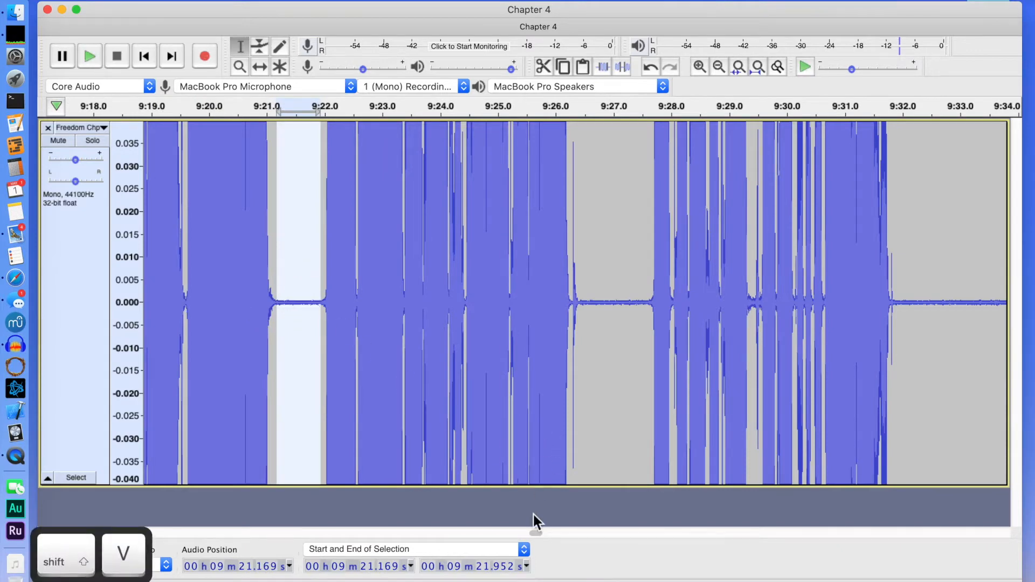
pyautogui.click(485, 533)
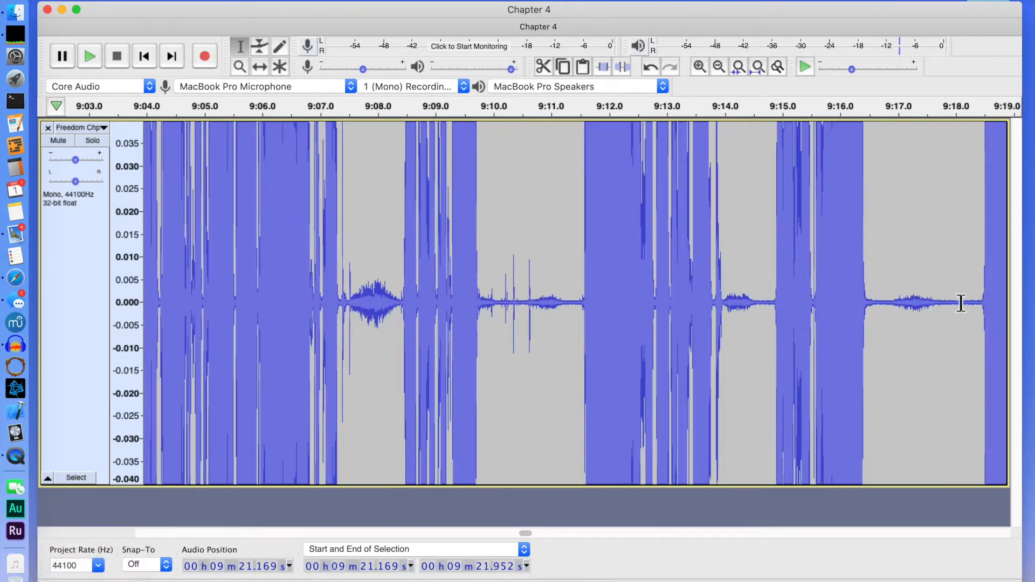
pyautogui.moveTo(938, 302); pyautogui.dragTo(885, 301)
pyautogui.hotkey('shift', 'v')
pyautogui.moveTo(767, 306); pyautogui.dragTo(726, 304)
pyautogui.hotkey('shift', 'v')
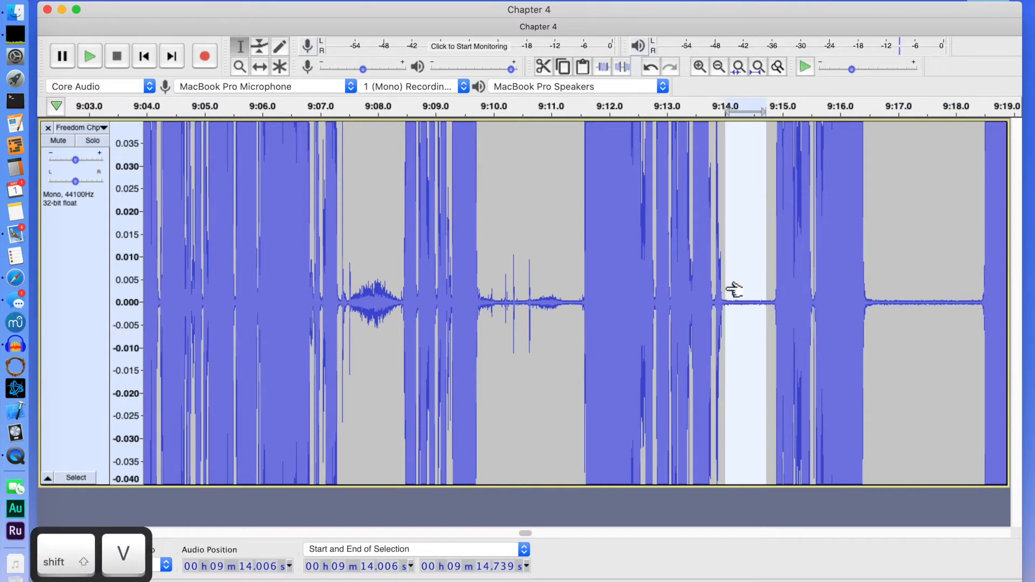
# Step: Lower the volume of the click at 9:13.832–9:13.956 and replace the clicks and breath at 9:09.802–9:11.568 with clean room tone
pyautogui.moveTo(715, 308); pyautogui.dragTo(722, 309)
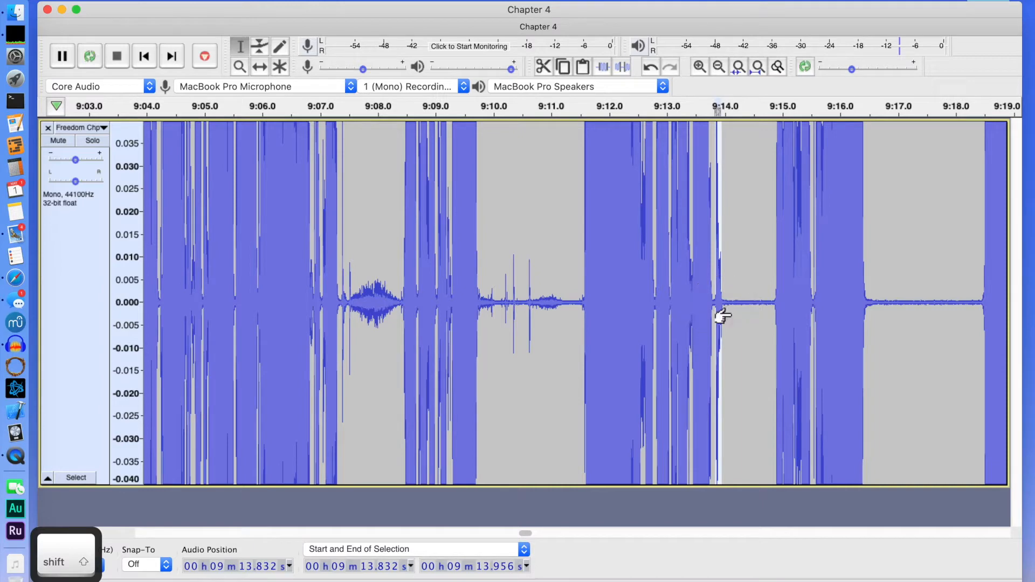
pyautogui.hotkey('shift', '2')
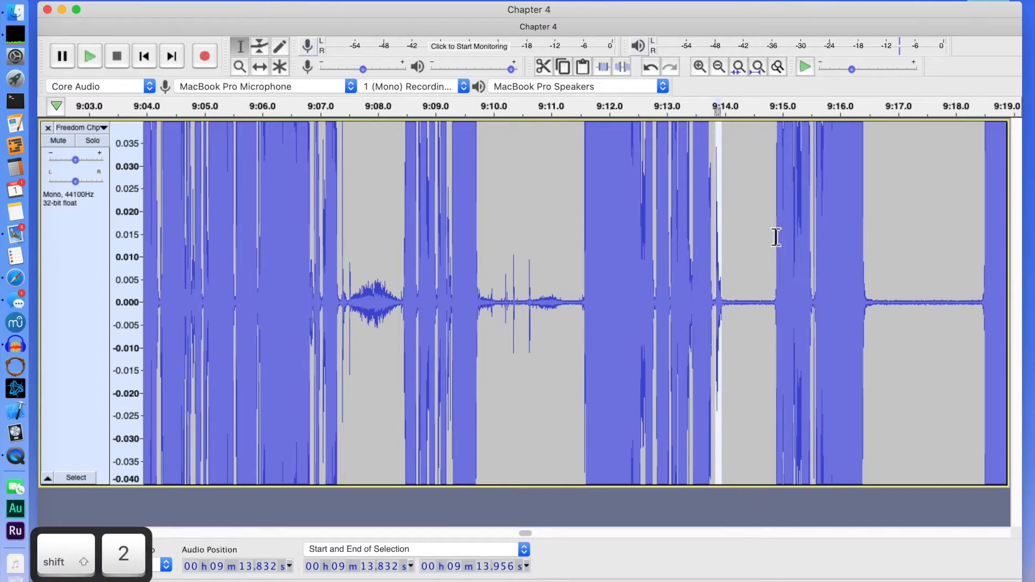
pyautogui.moveTo(585, 310); pyautogui.dragTo(483, 305)
pyautogui.press('shift')
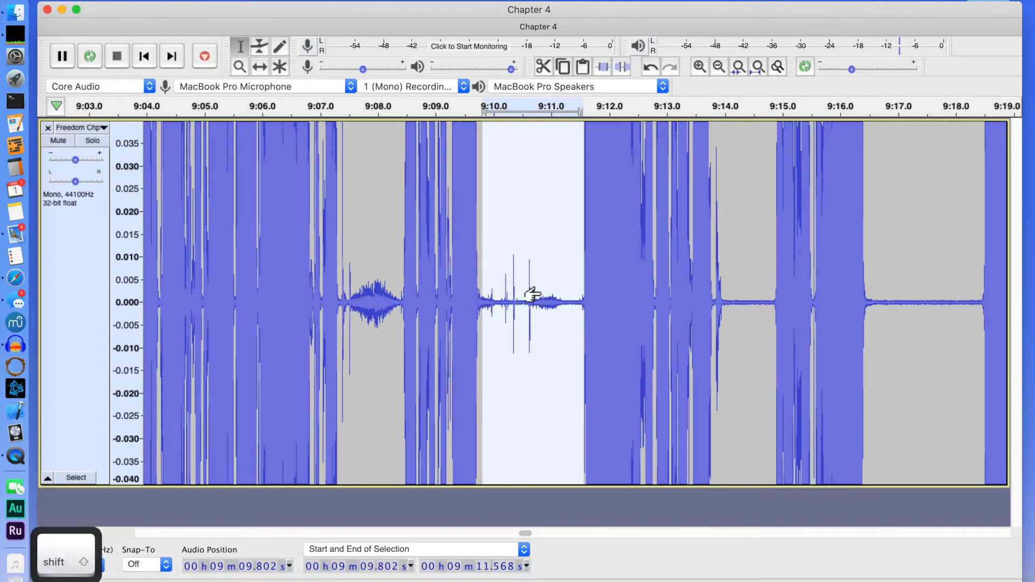
pyautogui.hotkey('shift', 'v')
# Step: Replace the breath at about 9:07.5–9:08.4 with clean room tone and lower the volume of the click at 9:07.365–9:07.489
pyautogui.moveTo(403, 308); pyautogui.dragTo(342, 310)
pyautogui.hotkey('shift', 'v')
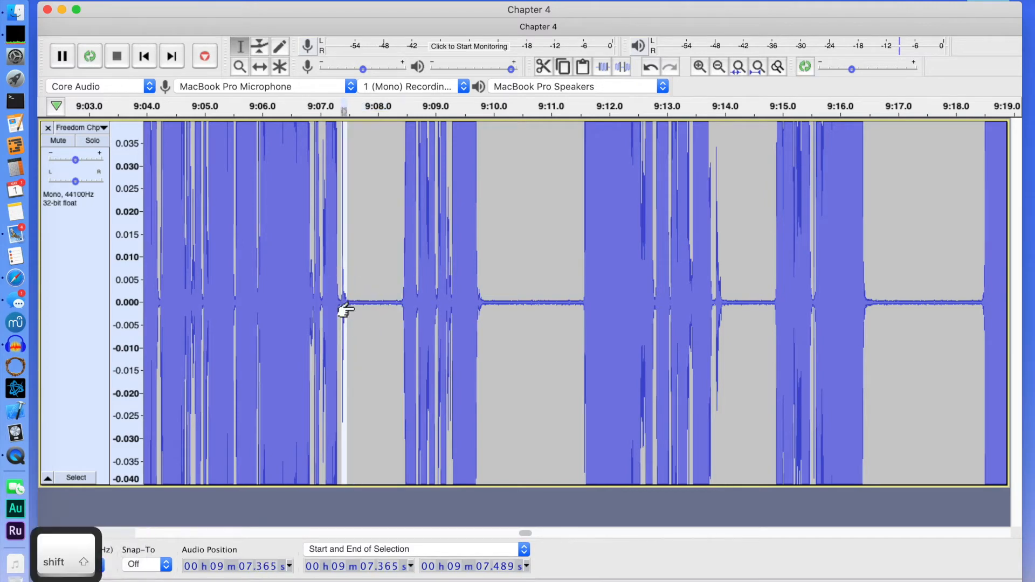
pyautogui.hotkey('shift', '2')
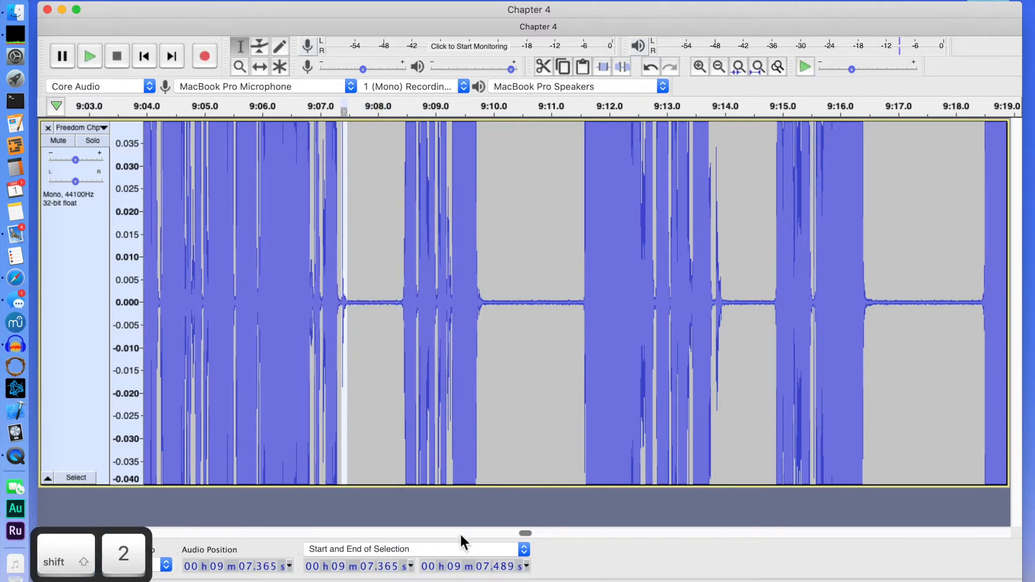
# Step: Replace the breaths at about 9:01.4–9:02.7, 8:55.8–8:57.2, and 8:53.7–8:54.6 with clean room tone
pyautogui.click(460, 534)
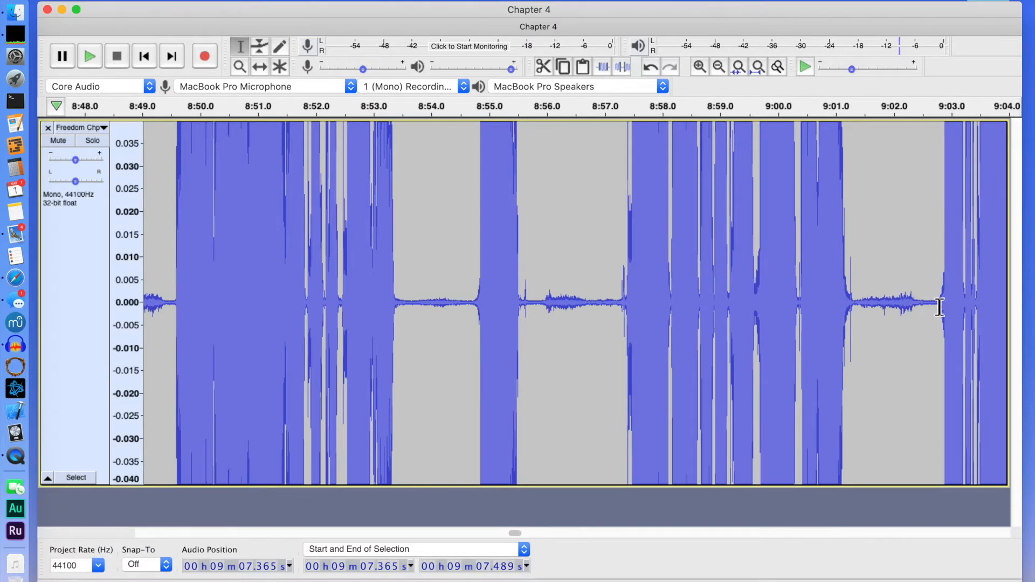
pyautogui.moveTo(936, 308); pyautogui.dragTo(857, 316)
pyautogui.hotkey('shift', 'v')
pyautogui.moveTo(618, 297); pyautogui.dragTo(534, 318)
pyautogui.hotkey('shift', 'v')
pyautogui.moveTo(466, 305); pyautogui.dragTo(412, 310)
pyautogui.hotkey('shift', 'v')
# Step: Replace the breaths in the pause before the speech at 8:49.6 and at 8:45.030–8:45.477 with clean room tone
pyautogui.moveTo(175, 306)
pyautogui.mouseDown()
pyautogui.moveTo(127, 301)
pyautogui.moveTo(277, 282)
pyautogui.moveTo(196, 301)
pyautogui.moveTo(186, 313)
pyautogui.mouseUp()
pyautogui.hotkey('shift', 'v')
pyautogui.moveTo(248, 309); pyautogui.dragTo(194, 303)
pyautogui.click(239, 314)
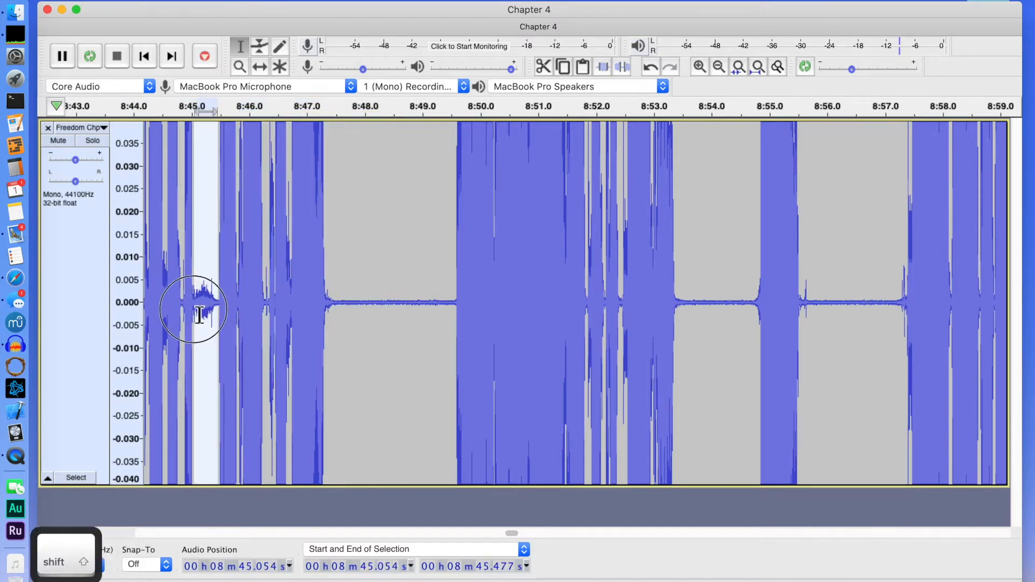
pyautogui.hotkey('shift', 'v')
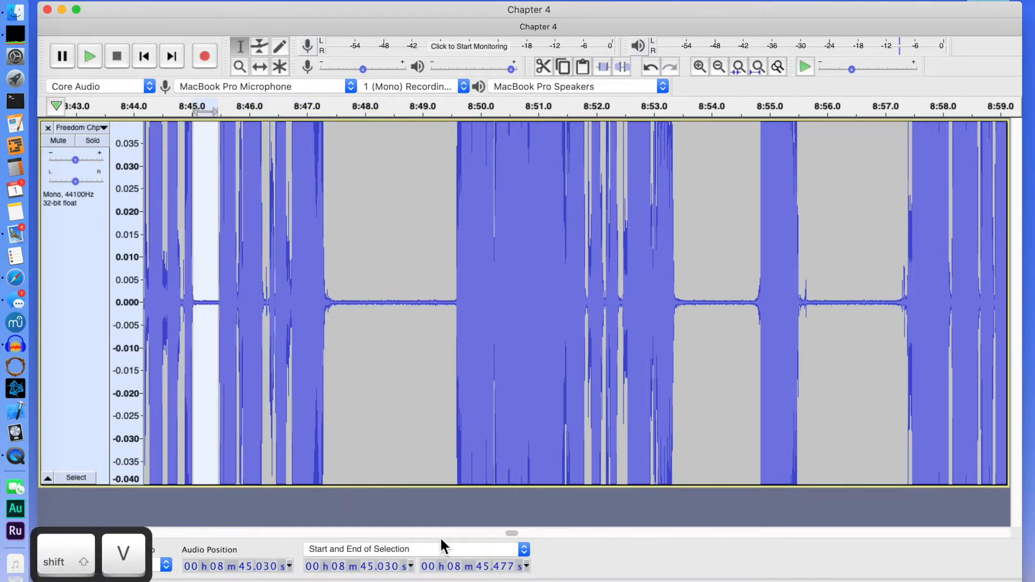
# Step: Replace the noise in the pause at 8:41.983–8:42.766 with clean room tone
pyautogui.click(406, 533)
pyautogui.moveTo(926, 305); pyautogui.dragTo(879, 303)
pyautogui.hotkey('shift', 'v')
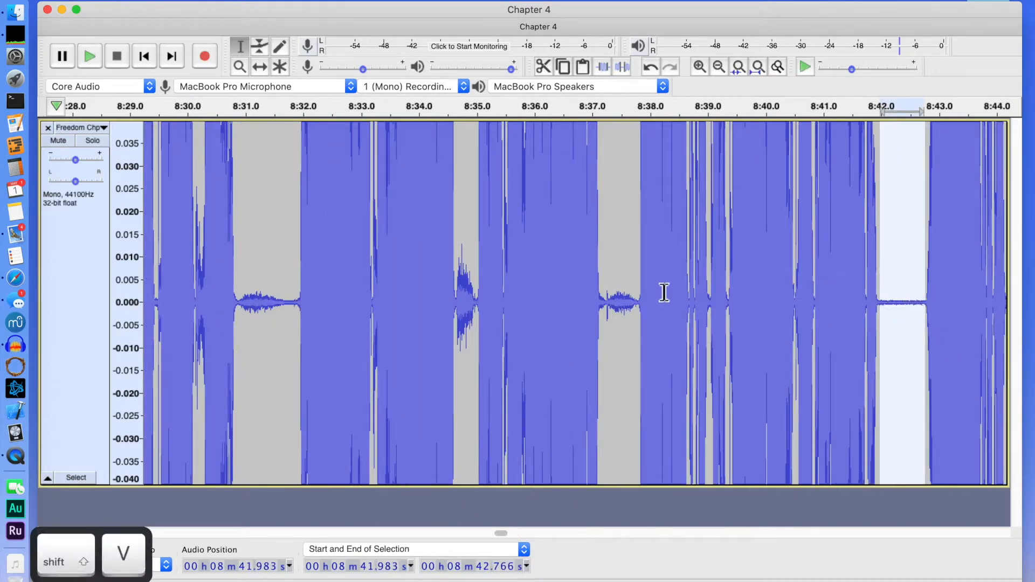
# Step: Replace the breaths at about 8:37.2–8:37.8 and 8:34.658–8:35.006 with clean room tone
pyautogui.moveTo(639, 303); pyautogui.dragTo(605, 303)
pyautogui.hotkey('shift', 'v')
pyautogui.moveTo(479, 309); pyautogui.dragTo(463, 320)
pyautogui.hotkey('shift', 'v')
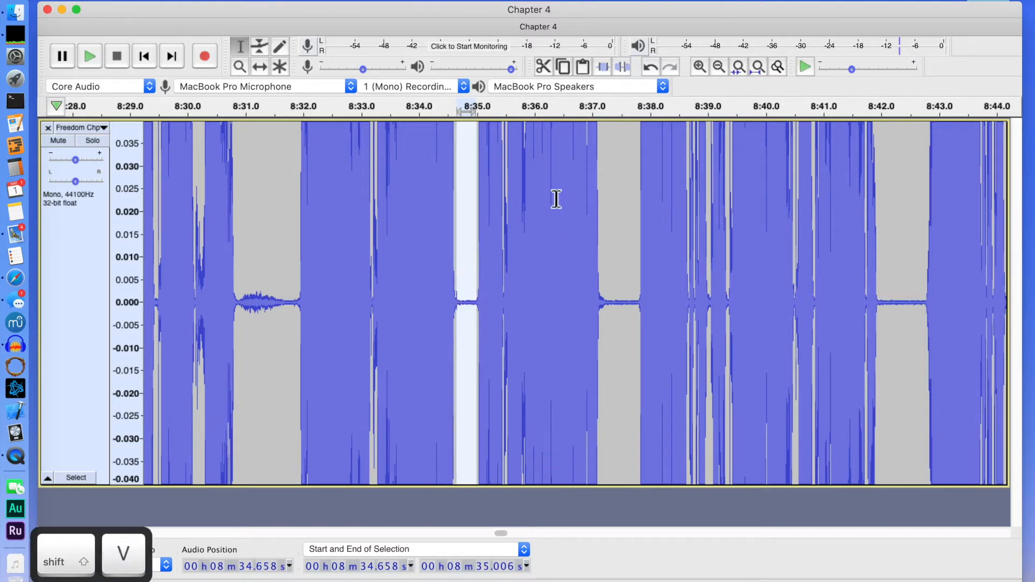
pyautogui.moveTo(533, 195); pyautogui.dragTo(515, 203)
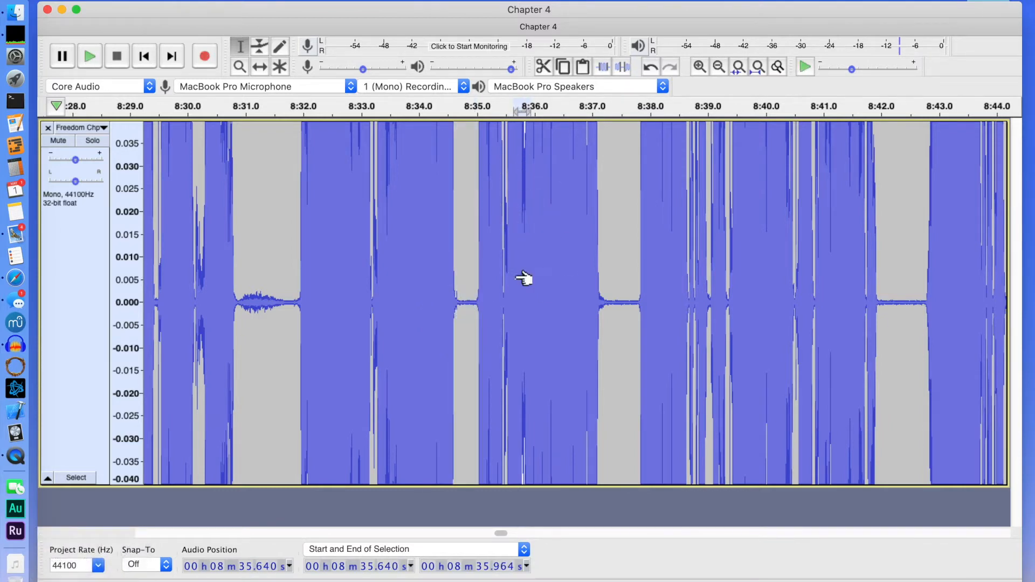
pyautogui.moveTo(496, 296); pyautogui.dragTo(534, 297)
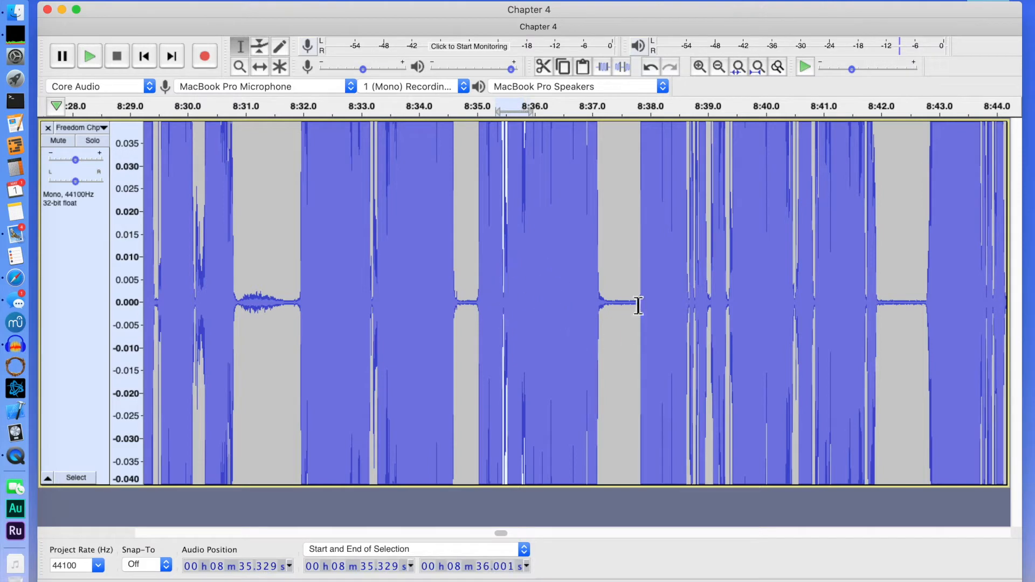
# Step: Replace the breath at 8:30.827–8:31.835 and the noise in the pause at 8:26.723–8:28.029 with clean room tone
pyautogui.moveTo(294, 304); pyautogui.dragTo(236, 312)
pyautogui.hotkey('shift', 'v')
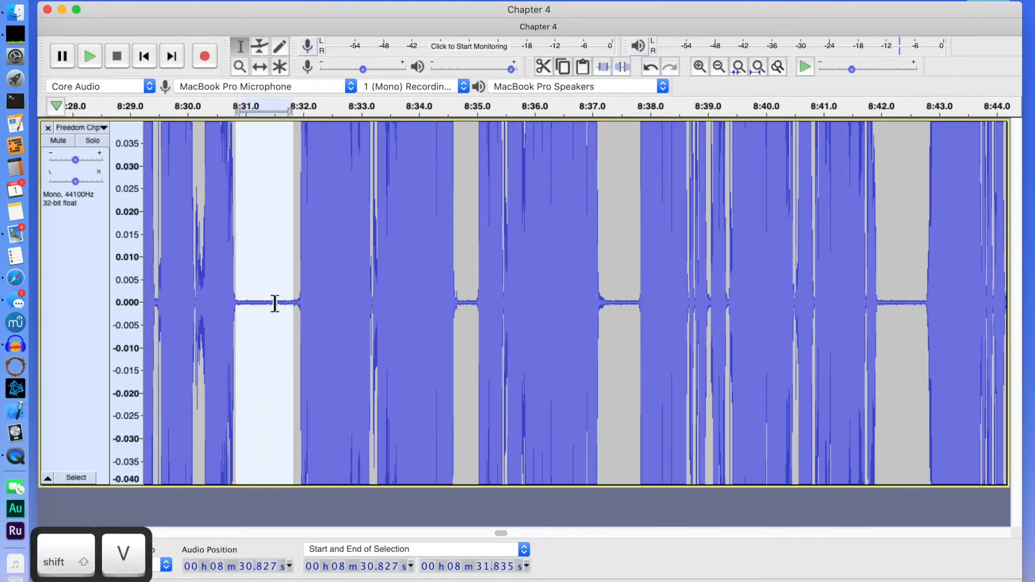
pyautogui.click(443, 530)
pyautogui.moveTo(942, 306); pyautogui.dragTo(861, 307)
pyautogui.hotkey('shift', 'v')
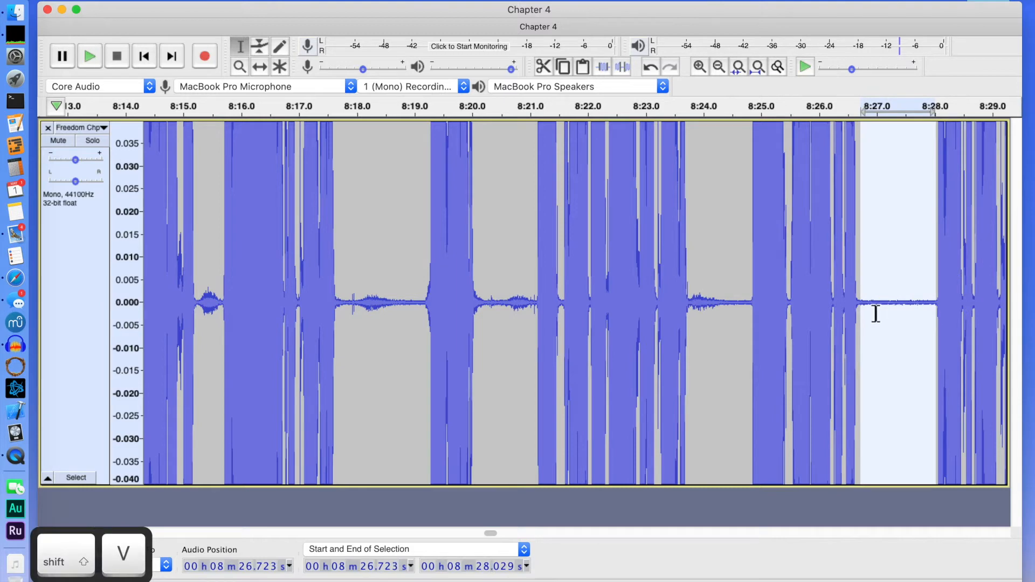
# Step: Replace the breaths at about 8:23.8–8:24.7, 8:20.2–8:21.1, 8:17.9–8:19.1, and 8:15.3–8:15.7 with clean room tone
pyautogui.moveTo(744, 305); pyautogui.dragTo(689, 306)
pyautogui.hotkey('shift', 'v')
pyautogui.moveTo(536, 305); pyautogui.dragTo(485, 312)
pyautogui.hotkey('shift', 'v')
pyautogui.moveTo(416, 309); pyautogui.dragTo(351, 314)
pyautogui.hotkey('shift', 'v')
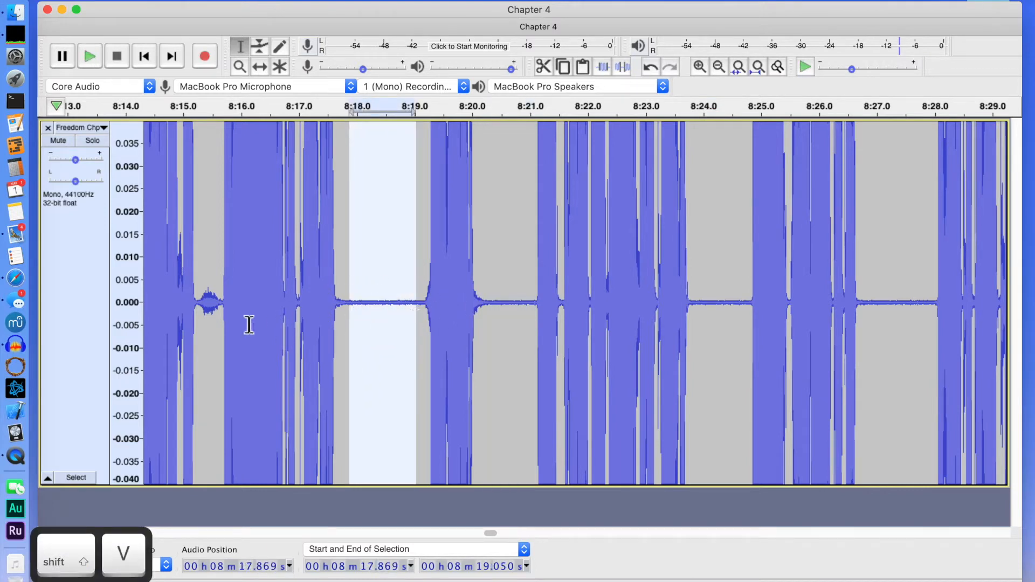
pyautogui.moveTo(224, 308); pyautogui.dragTo(198, 305)
pyautogui.hotkey('shift', 'v')
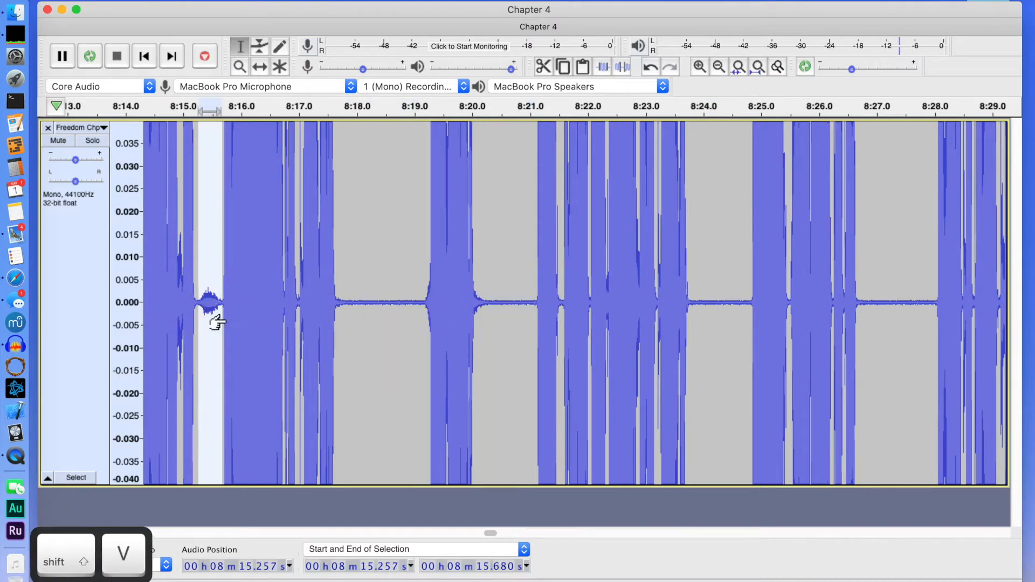
# Step: Replace the breaths and noise in the pauses at 8:11.701–8:12.720, 8:05.097–8:05.831, and 8:02.299–8:03.704 with clean room tone
pyautogui.click(473, 533)
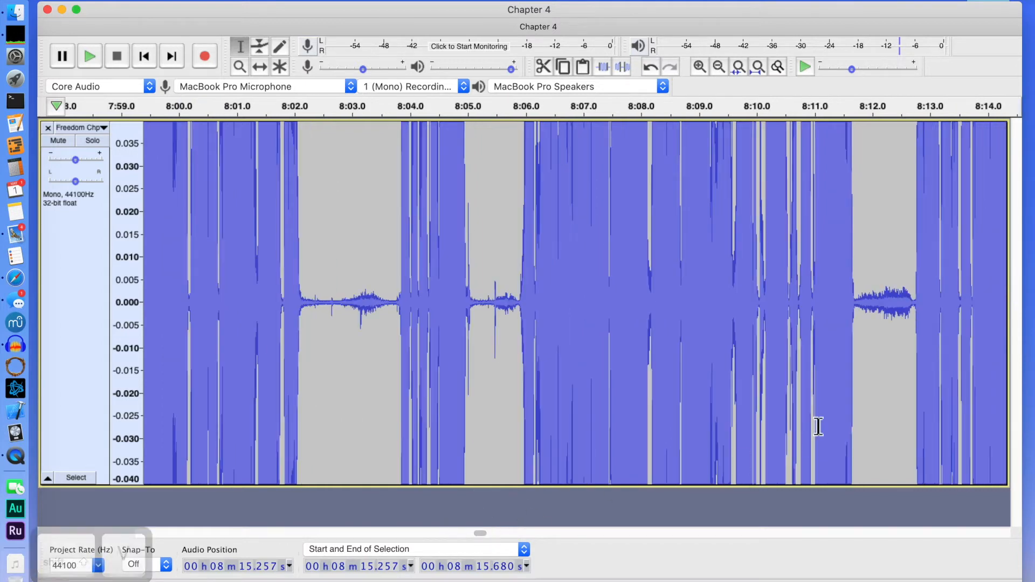
pyautogui.moveTo(921, 310); pyautogui.dragTo(856, 303)
pyautogui.hotkey('shift', 'v')
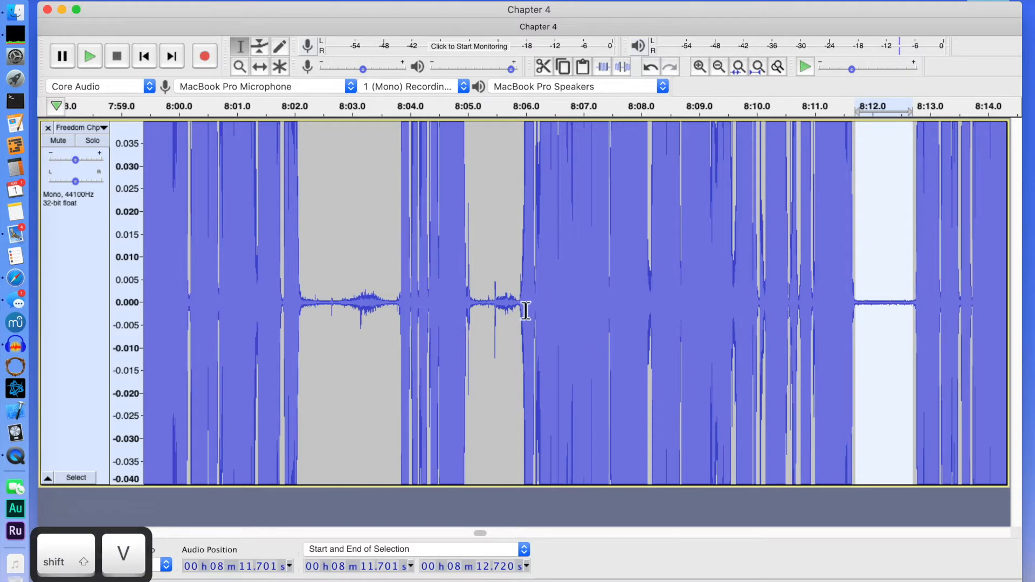
pyautogui.moveTo(516, 308); pyautogui.dragTo(473, 310)
pyautogui.hotkey('shift', 'v')
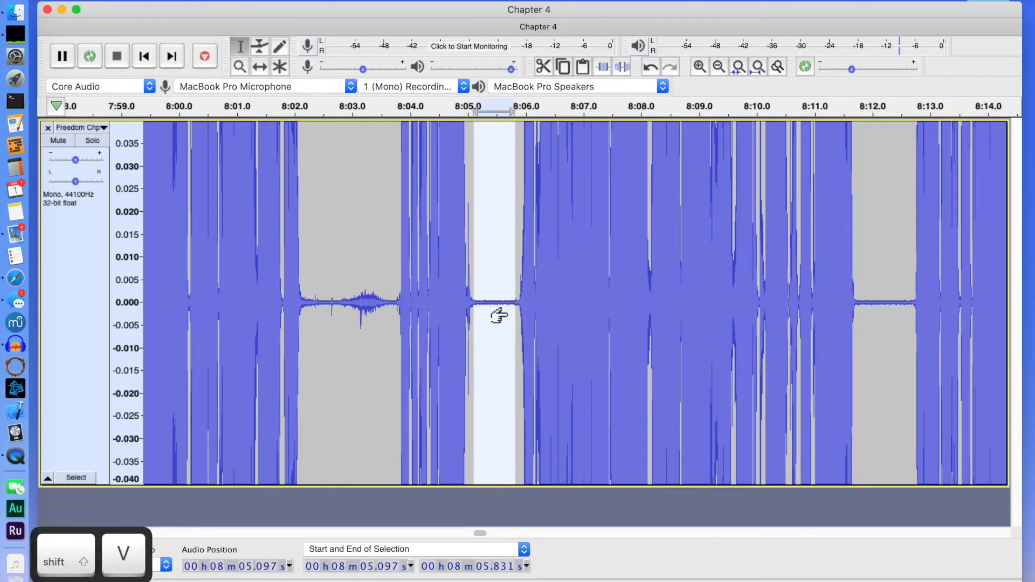
pyautogui.moveTo(393, 305); pyautogui.dragTo(312, 321)
pyautogui.hotkey('shift', 'v')
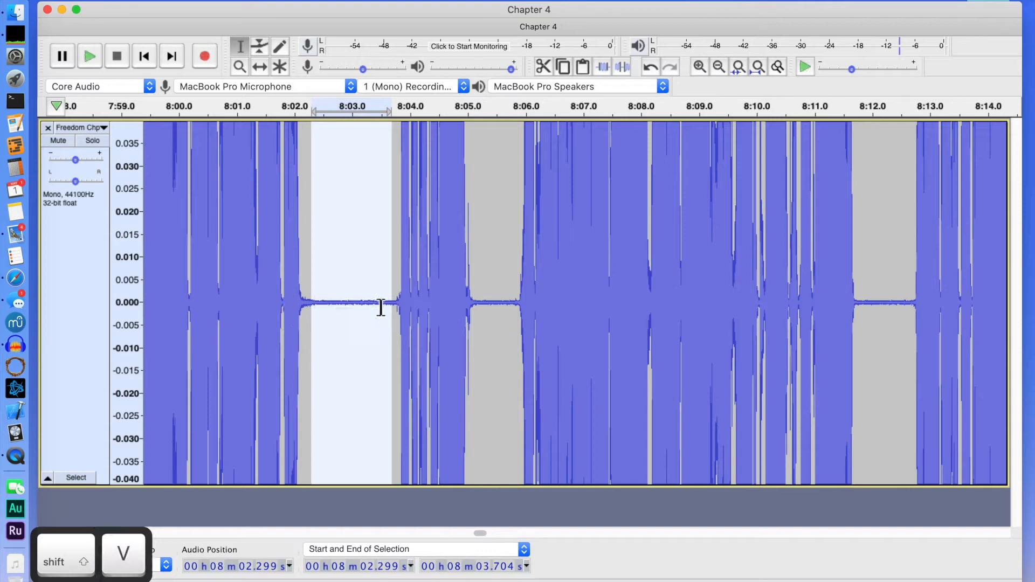
# Step: Replace the noise in the pauses at about 7:58.4–7:59.3 and 7:52.636–7:54.750 with clean room tone
pyautogui.click(445, 532)
pyautogui.moveTo(1001, 308); pyautogui.dragTo(950, 312)
pyautogui.hotkey('shift', 'v')
pyautogui.moveTo(738, 306); pyautogui.dragTo(616, 330)
pyautogui.hotkey('shift', 'v')
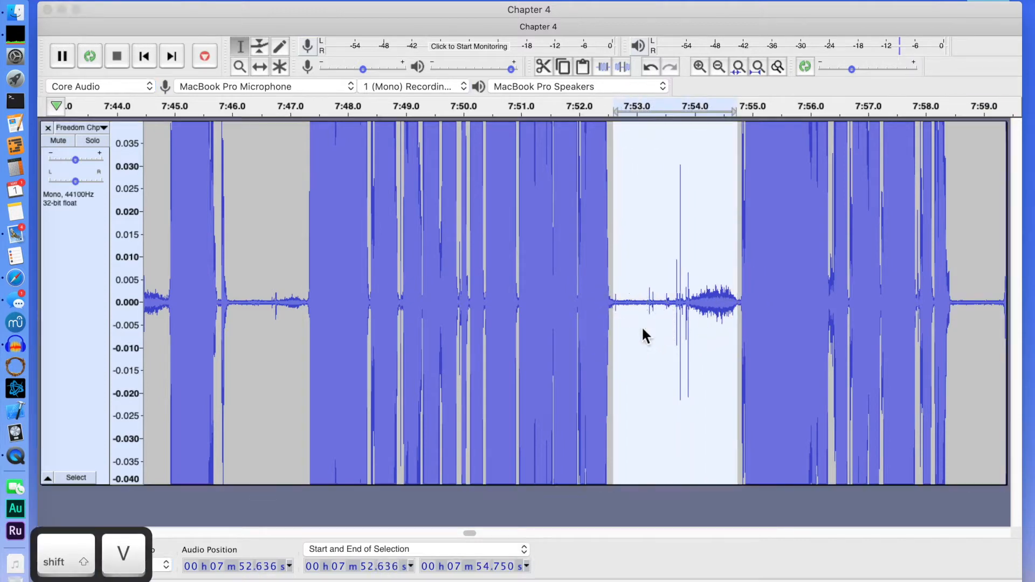
# Step: Replace the breath at about 7:46.0–7:47.3 with clean room tone and lower the volume of the click at 7:45.784–7:45.983
pyautogui.moveTo(307, 309); pyautogui.dragTo(230, 307)
pyautogui.hotkey('shift', 'v')
pyautogui.hotkey('shift', 'v')
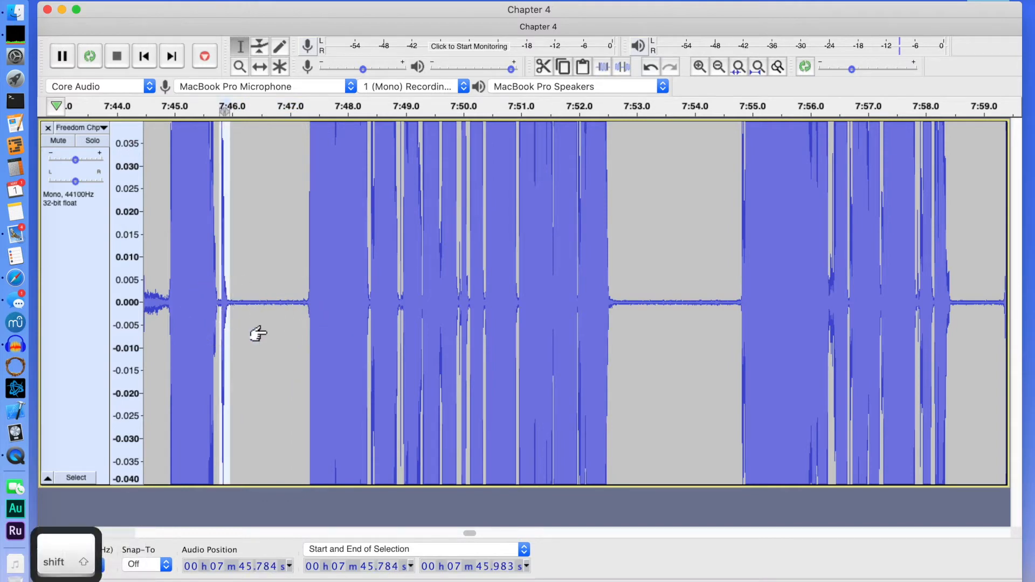
pyautogui.hotkey('shift', '2')
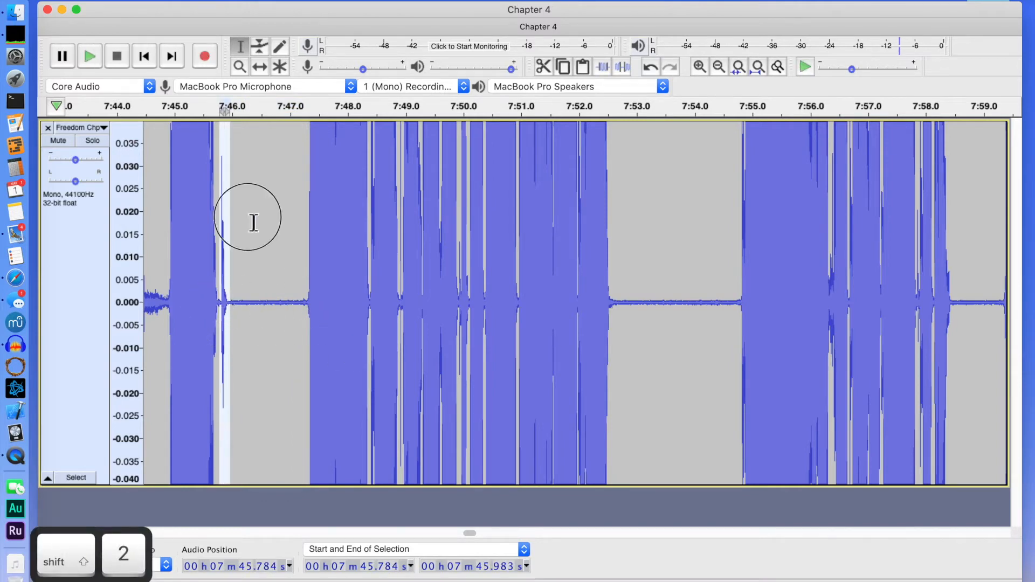
pyautogui.click(248, 212)
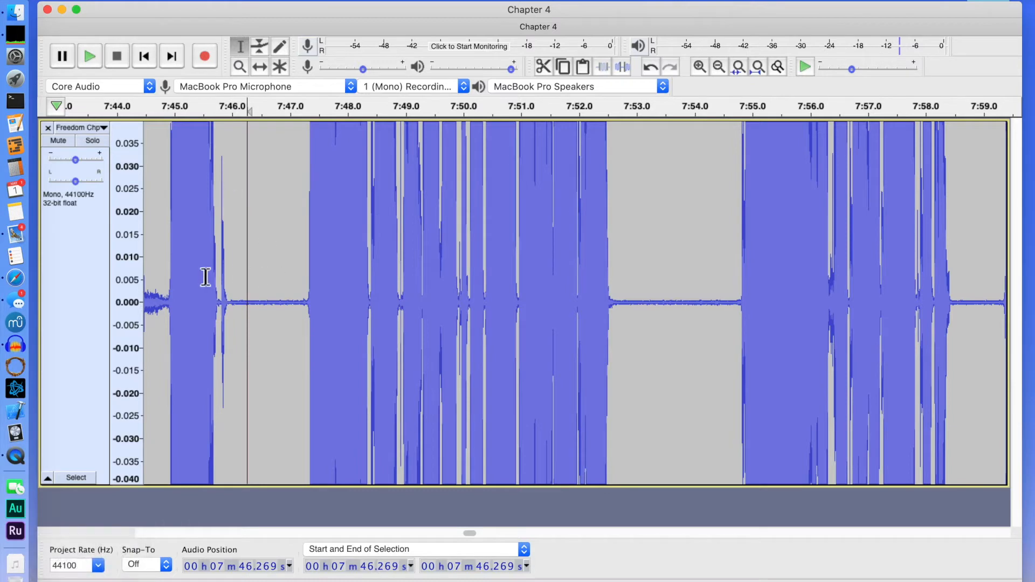
# Step: Replace the noise in the pauses at about 7:44.5–7:44.9 and 7:42.239–7:43.781 with clean room tone
pyautogui.moveTo(170, 300); pyautogui.dragTo(339, 305)
pyautogui.hotkey('shift', 'v')
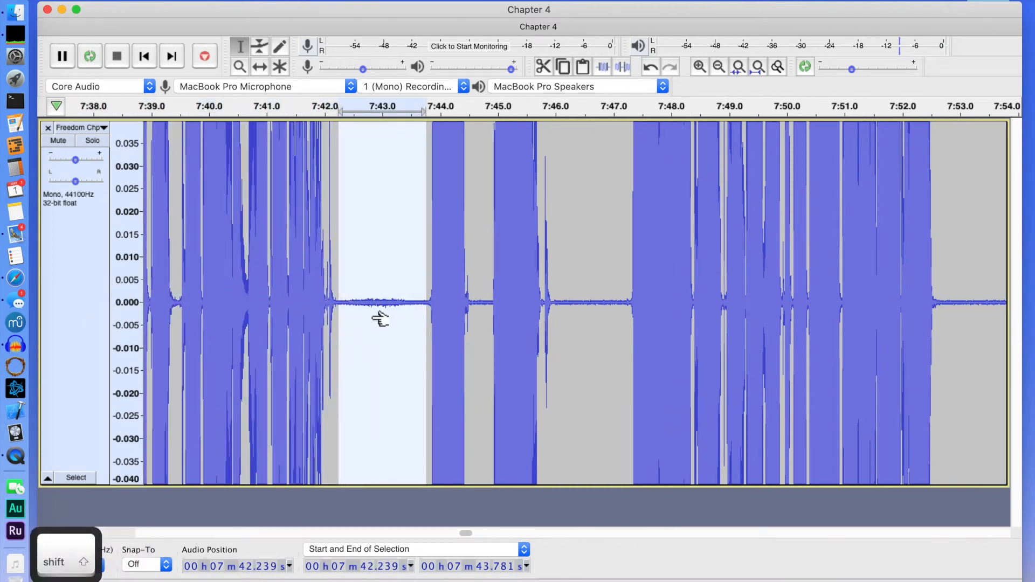
pyautogui.hotkey('shift', 'v')
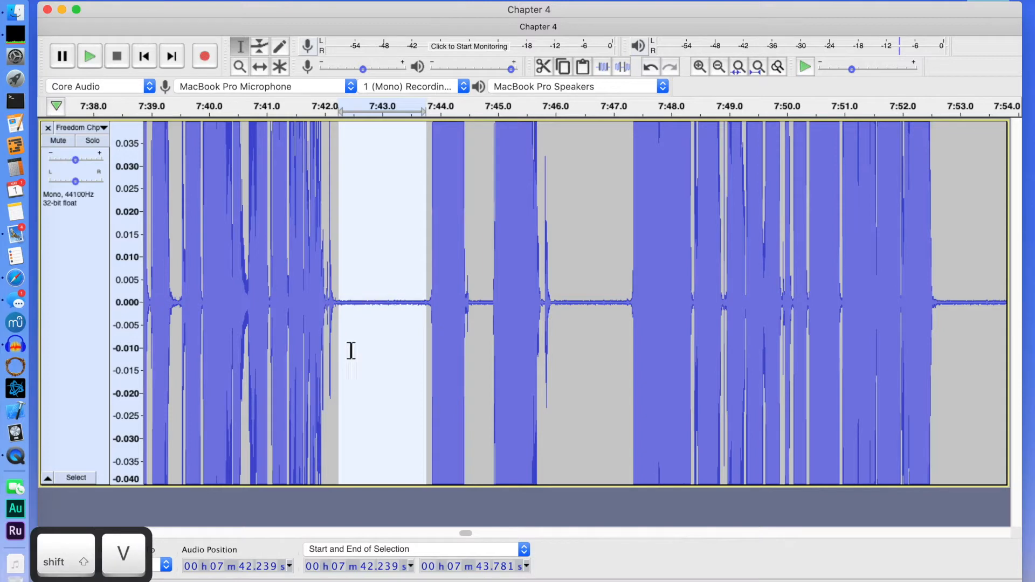
# Step: Replace the noise in the pause at about 7:35.6–7:37.4 with clean room tone and soften the click at 7:35.424–7:35.561
pyautogui.click(429, 533)
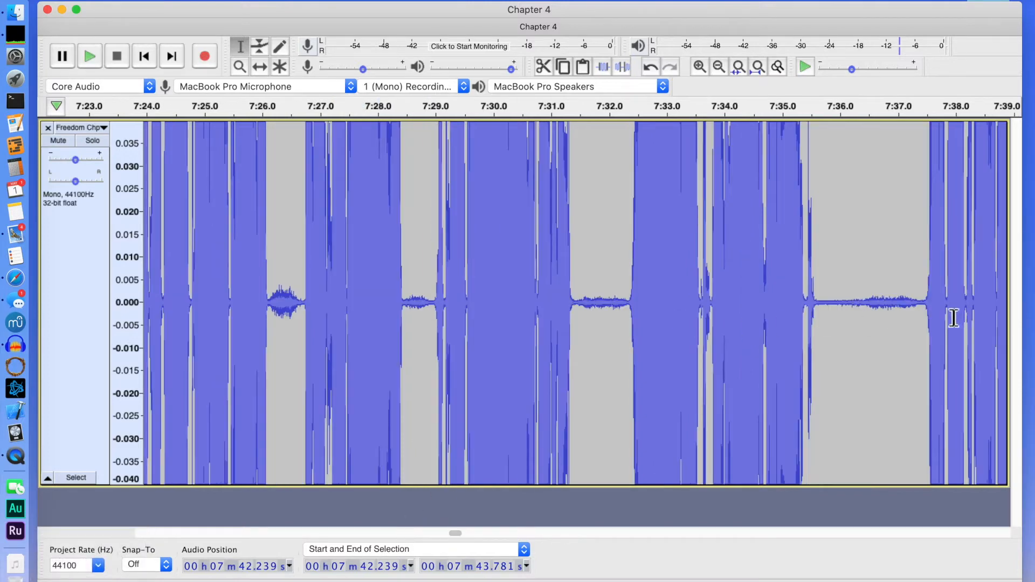
pyautogui.moveTo(921, 303); pyautogui.dragTo(808, 309)
pyautogui.hotkey('shift', 'v')
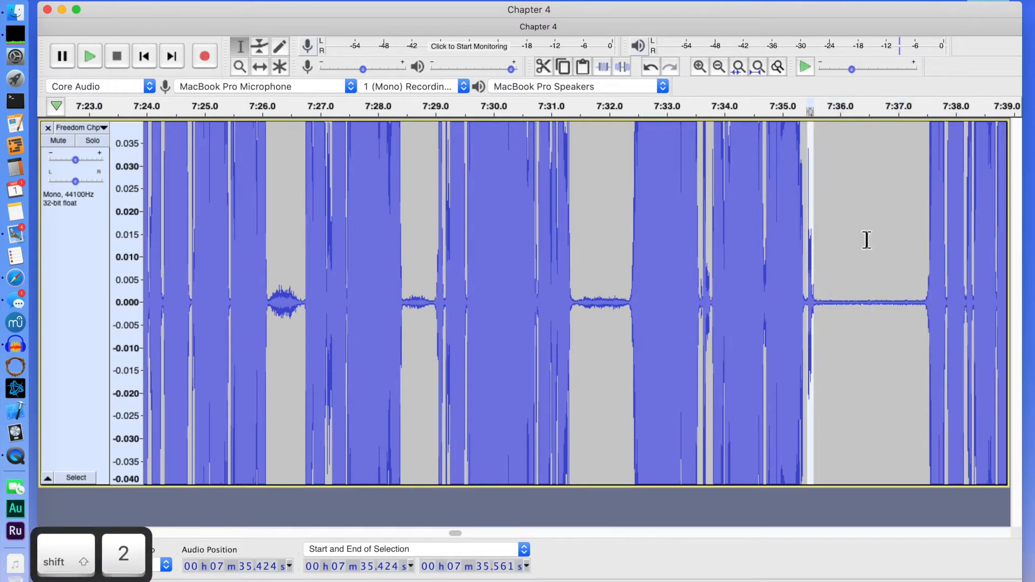
# Step: Replace the breath in the pause at 7:31.457–7:32.303 with clean room tone
pyautogui.click(856, 216)
pyautogui.moveTo(625, 302); pyautogui.dragTo(583, 315)
pyautogui.press('v')
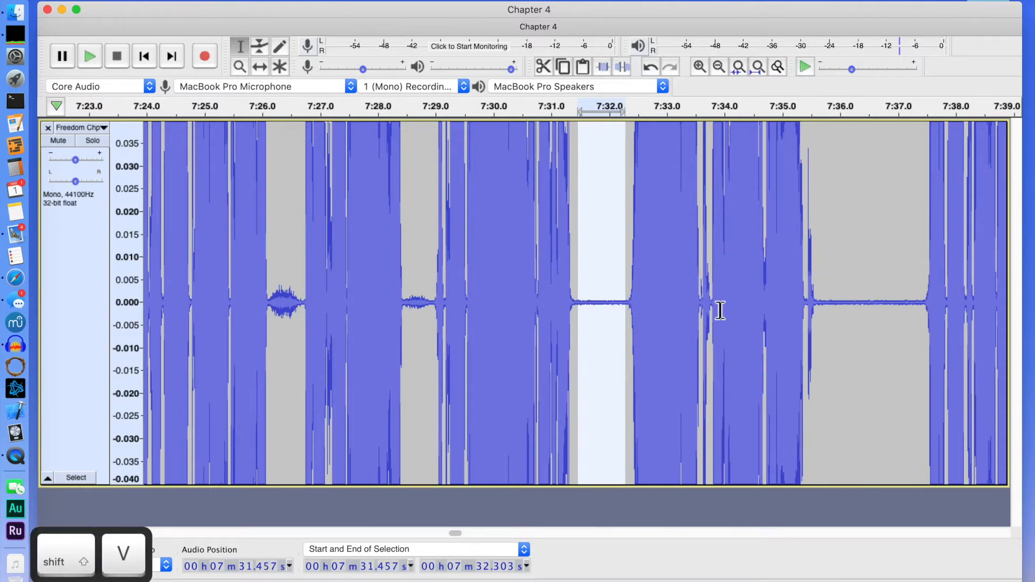
# Step: Listen to the sound at about 7:33.6–7:33.8 by itself and within the speech starting at about 7:32.3
pyautogui.moveTo(710, 309); pyautogui.dragTo(701, 310)
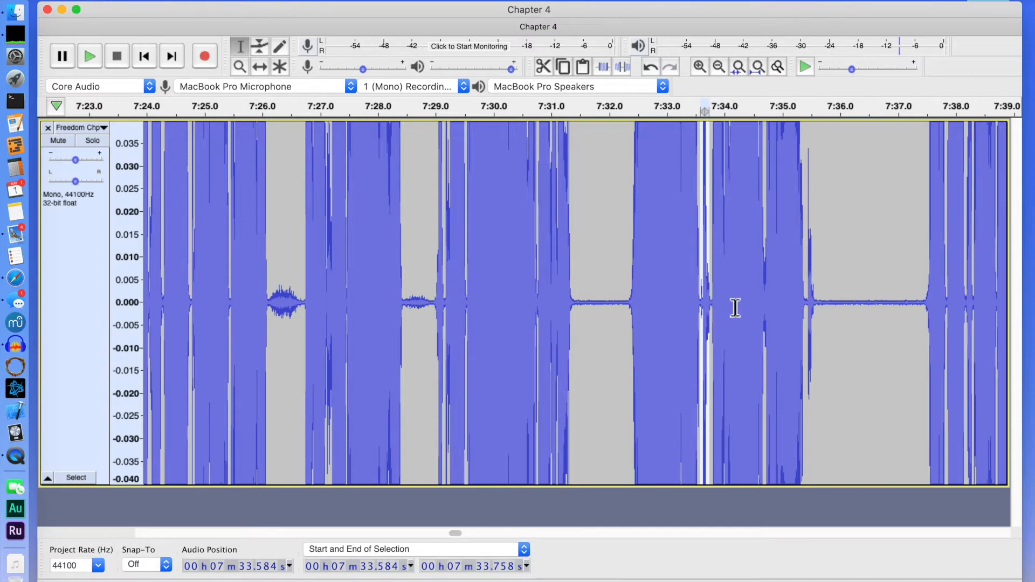
pyautogui.press('space')
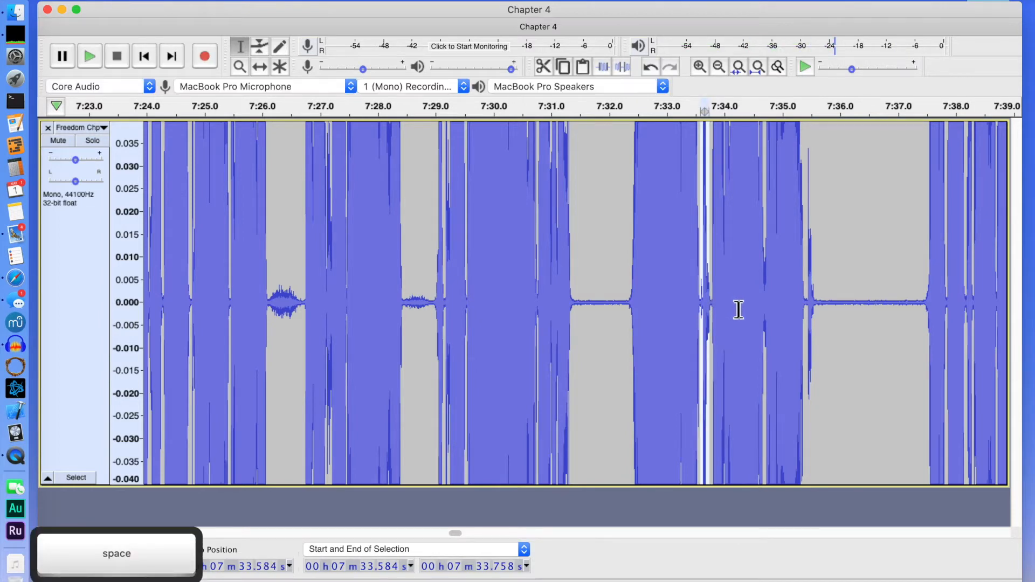
pyautogui.click(628, 306)
pyautogui.press('space')
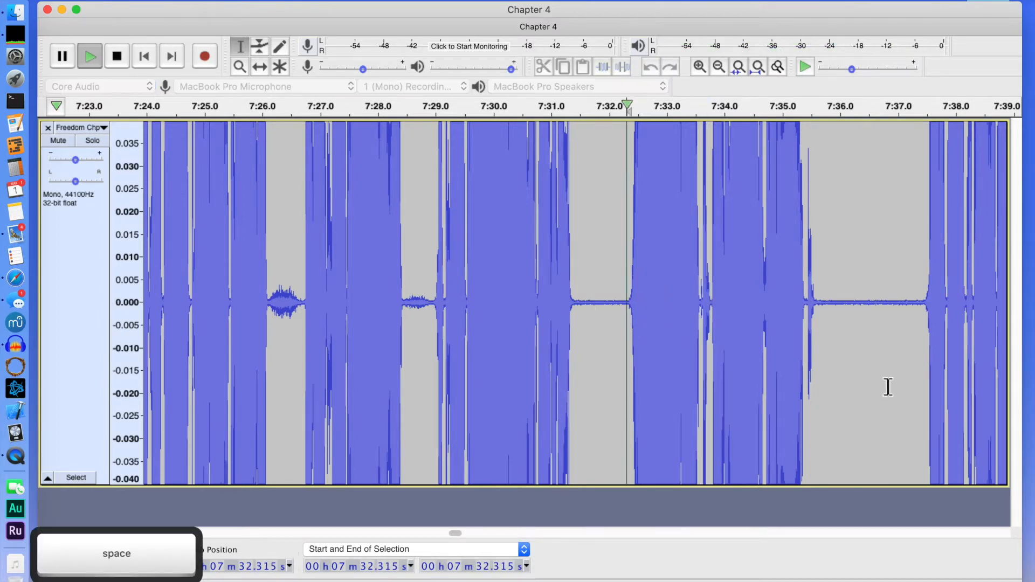
pyautogui.press('space')
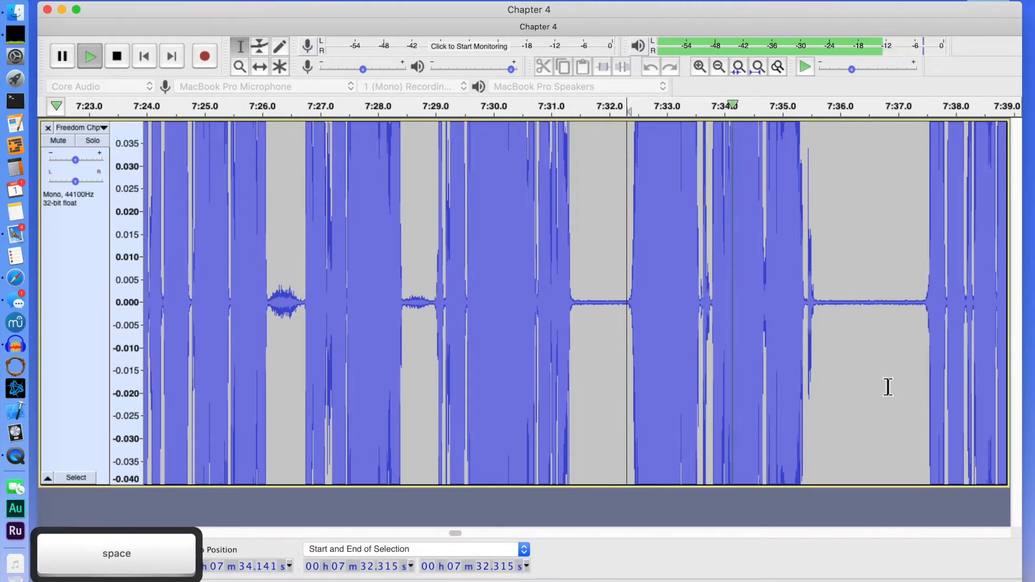
pyautogui.moveTo(713, 305); pyautogui.dragTo(702, 306)
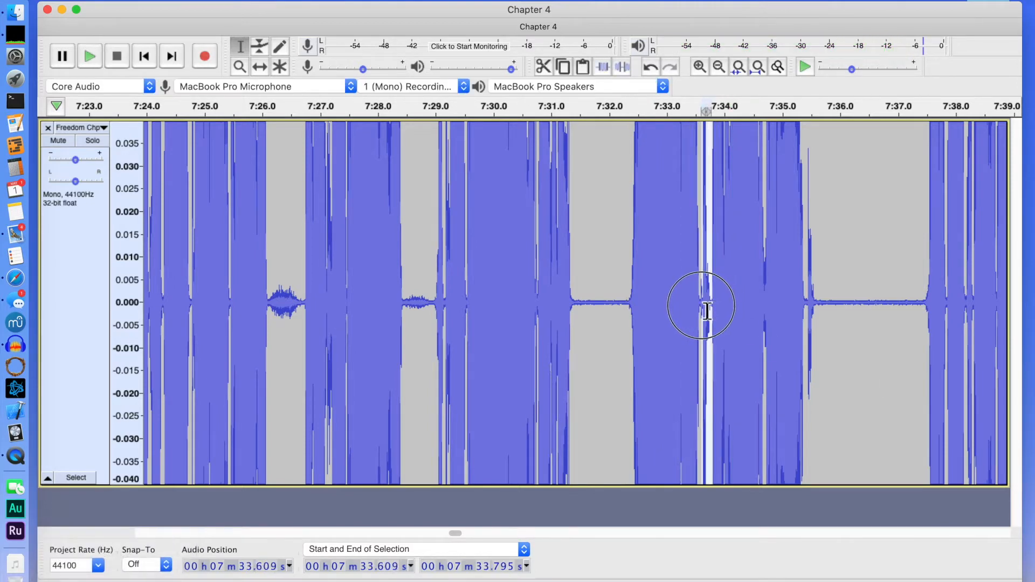
pyautogui.click(628, 306)
pyautogui.press('space')
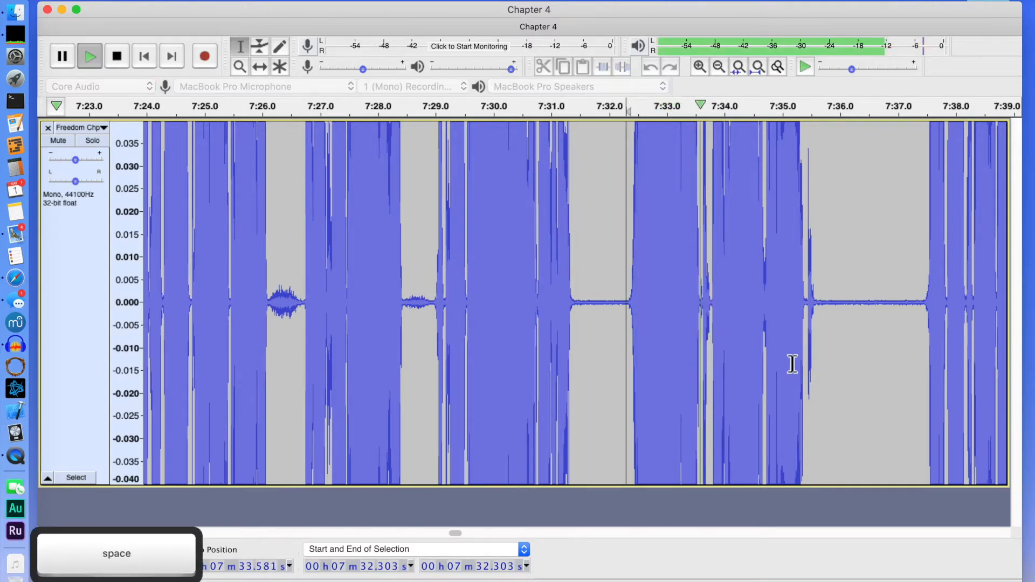
pyautogui.press('space')
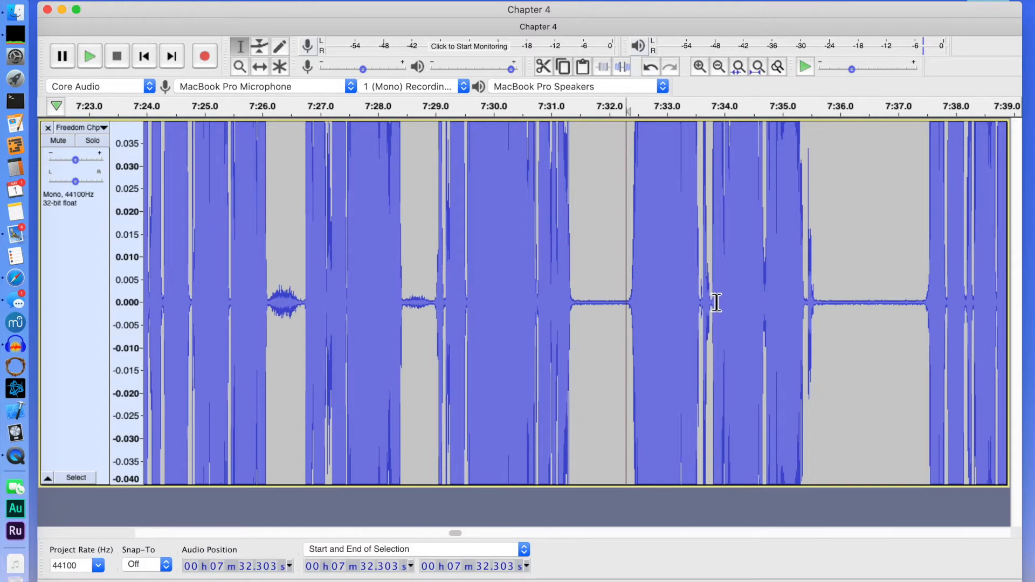
# Step: Lower the volume of the click at 7:33.584–7:33.770
pyautogui.moveTo(711, 305); pyautogui.dragTo(701, 307)
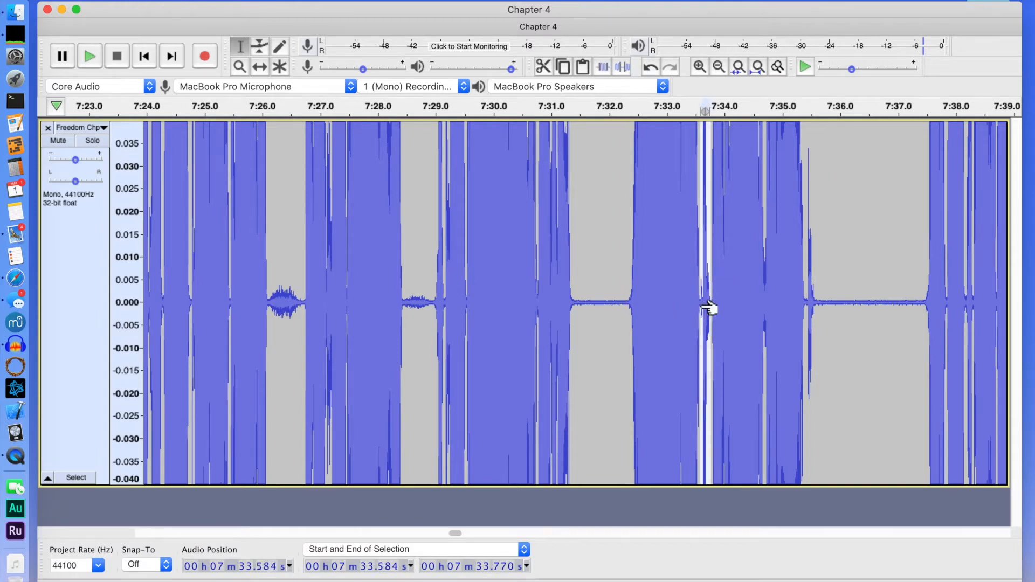
pyautogui.hotkey('shift', '2')
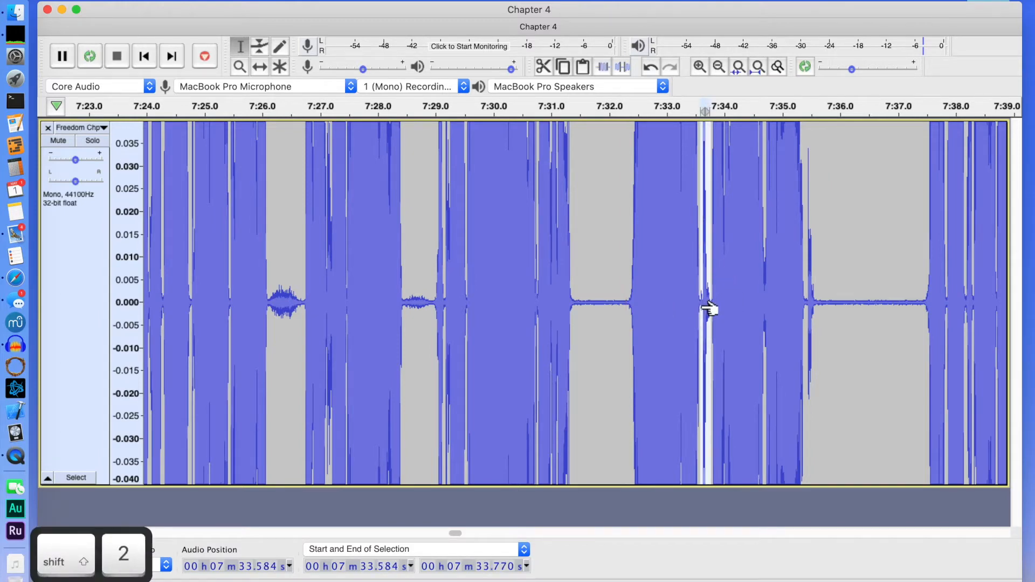
pyautogui.click(771, 243)
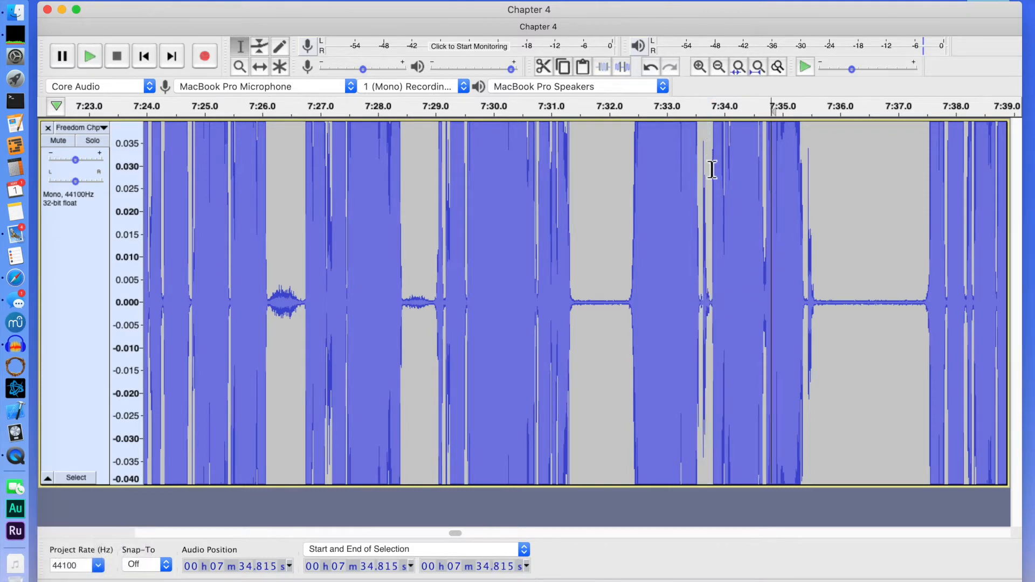
pyautogui.moveTo(712, 345); pyautogui.dragTo(699, 394)
pyautogui.click(779, 330)
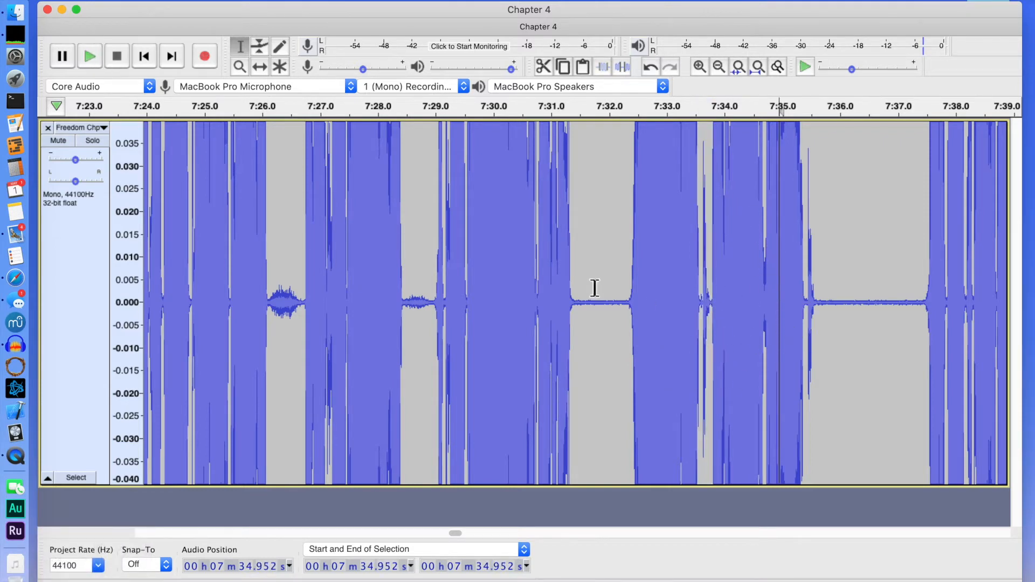
# Step: Play the speech from 7:32.253 twice to check how the softened click sounds
pyautogui.click(624, 313)
pyautogui.press('space')
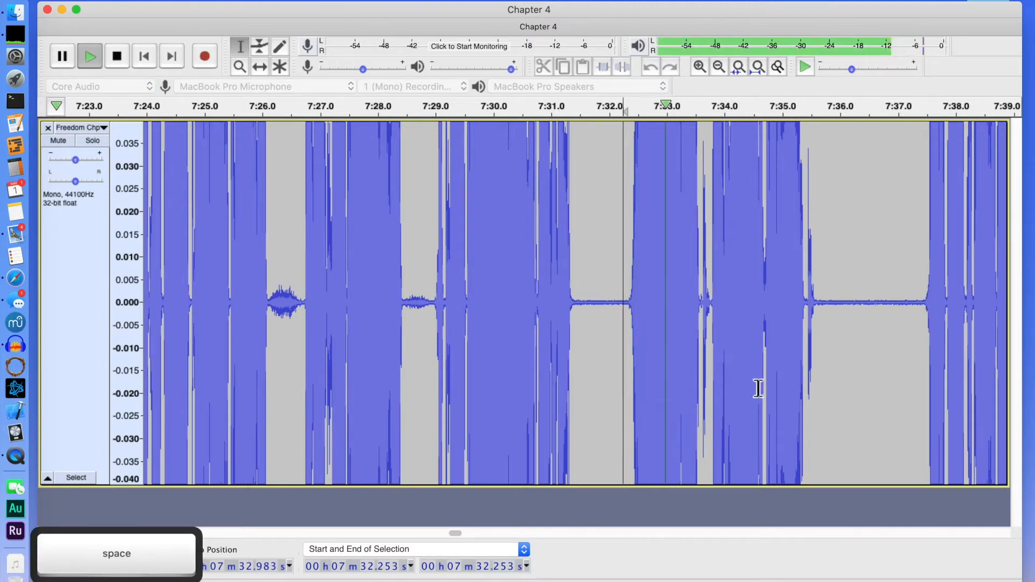
pyautogui.press('space')
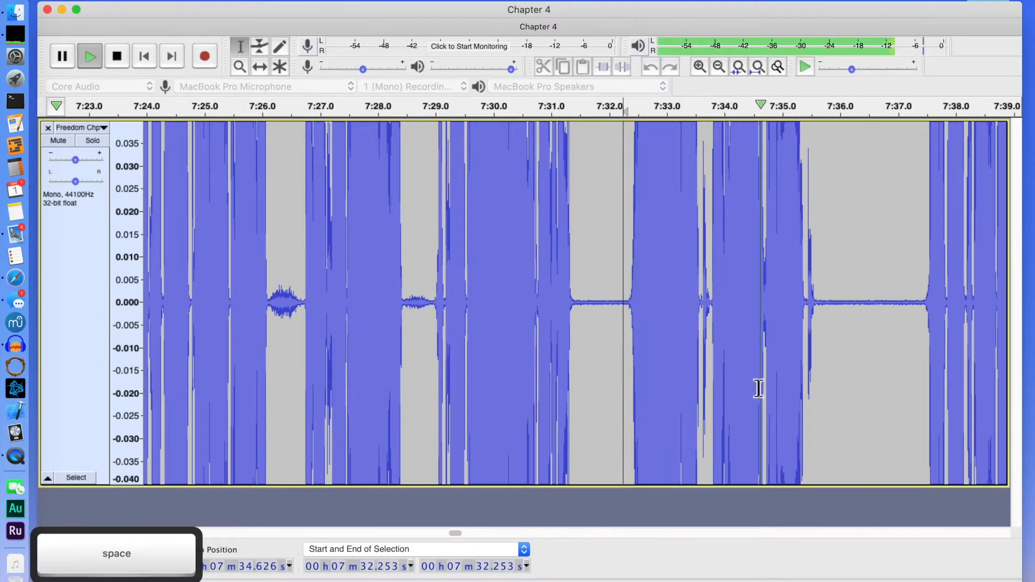
pyautogui.press('space')
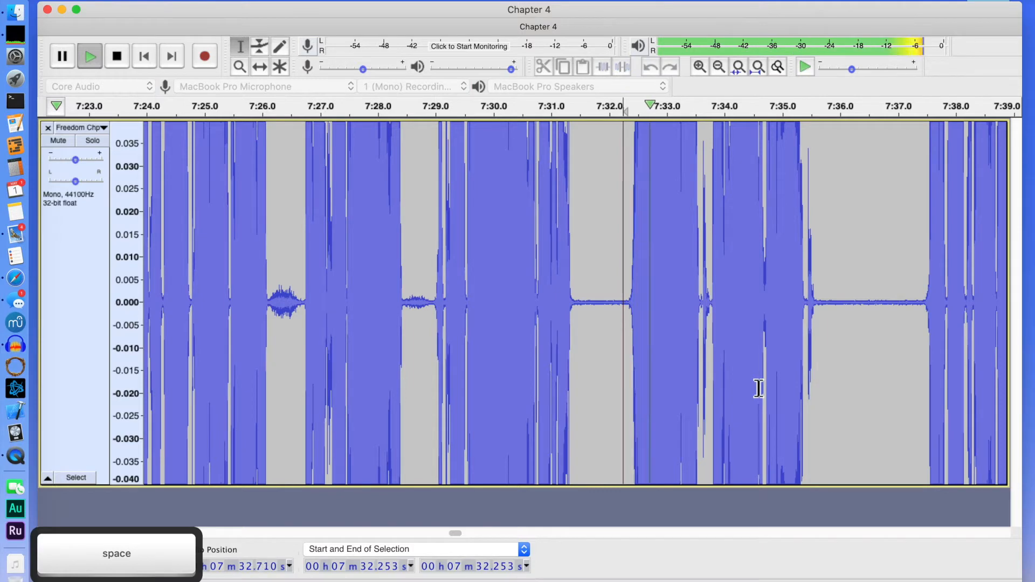
pyautogui.press('space')
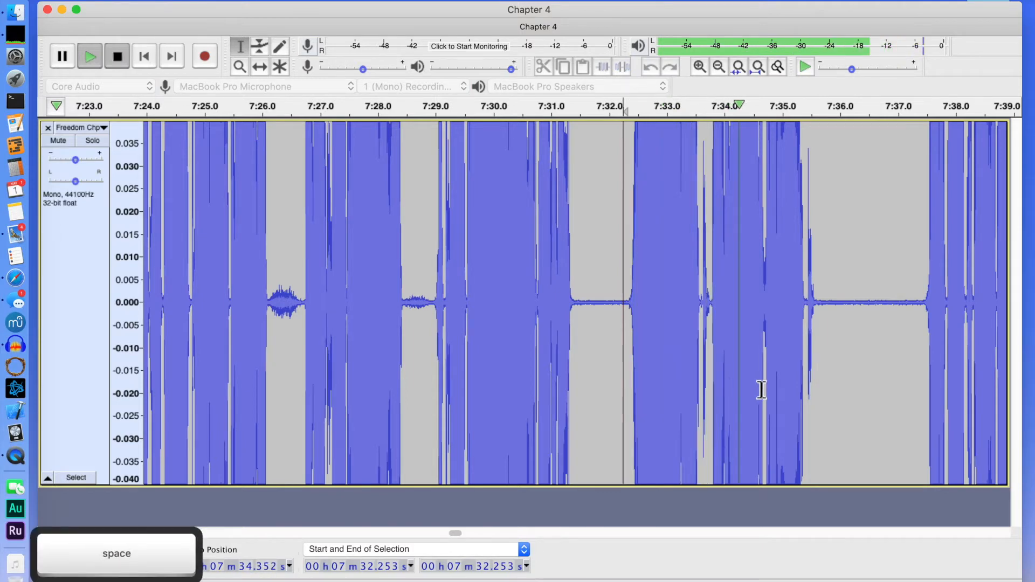
# Step: Replace the breaths in the pauses at 7:28.473–7:28.908 and 7:26.122–7:26.707 with clean room tone
pyautogui.moveTo(704, 302); pyautogui.dragTo(710, 310)
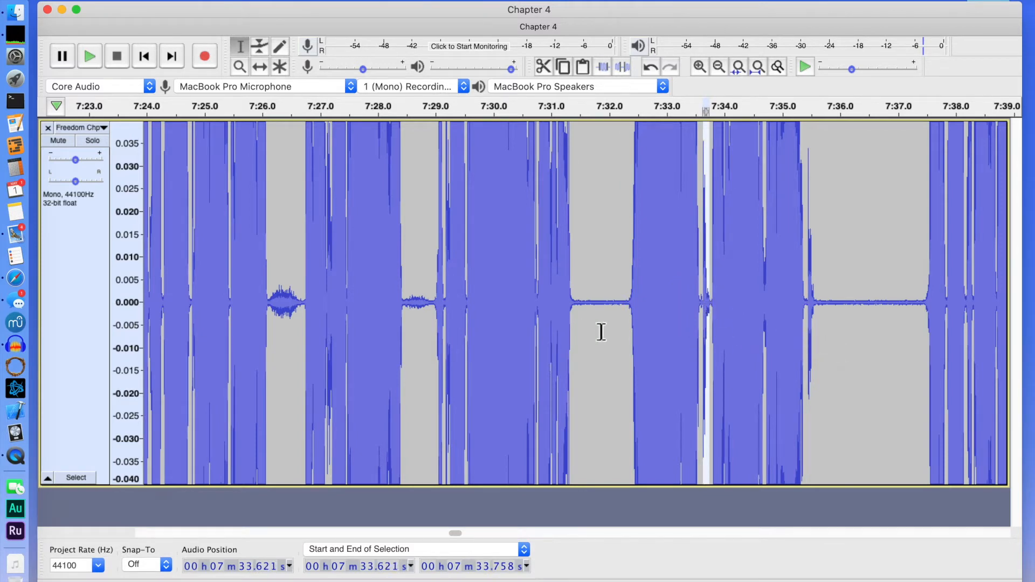
pyautogui.moveTo(430, 305); pyautogui.dragTo(405, 305)
pyautogui.hotkey('shift', 'v')
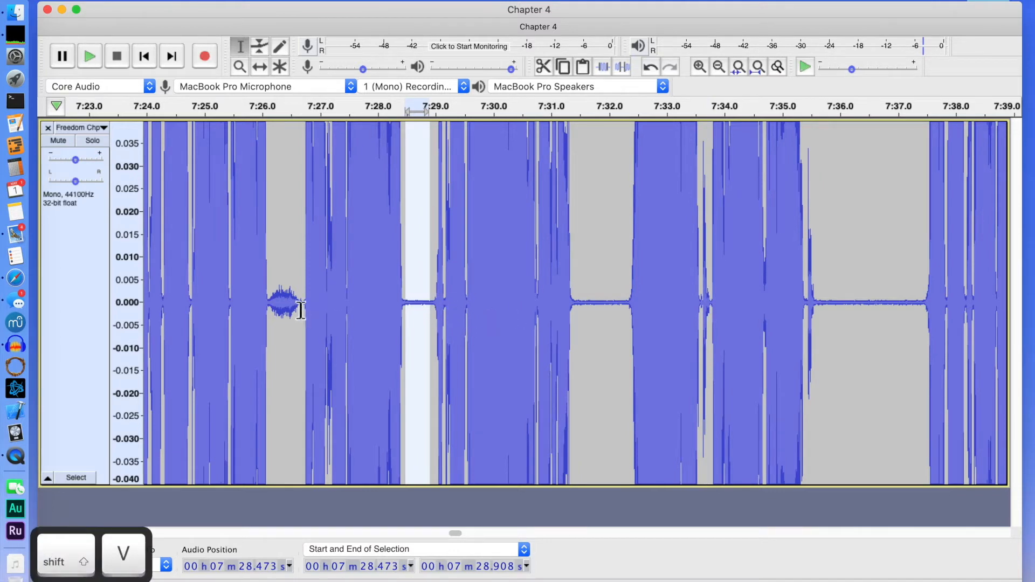
pyautogui.moveTo(303, 306); pyautogui.dragTo(269, 306)
pyautogui.hotkey('shift', 'v')
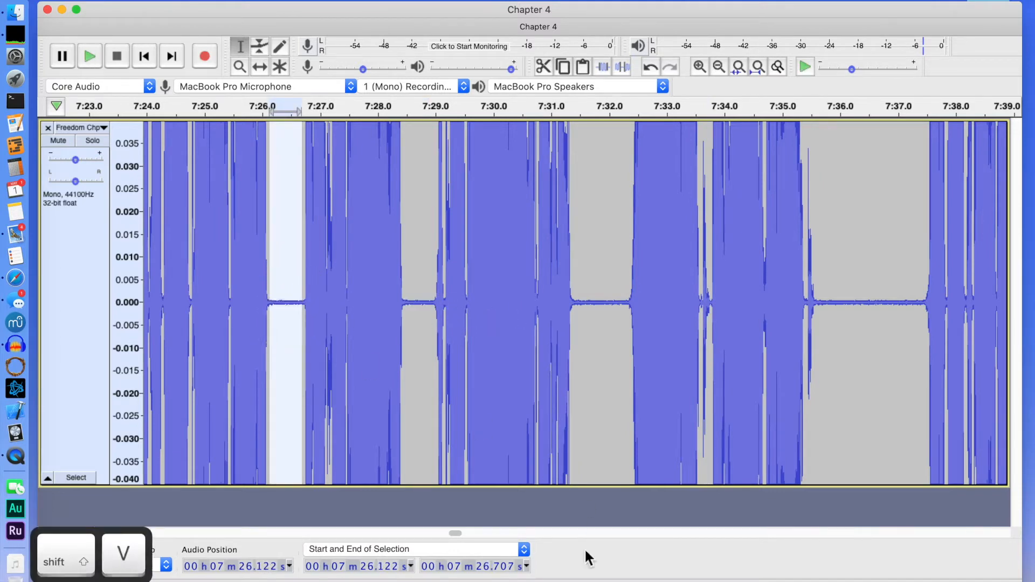
# Step: Replace the noise in the pauses at 7:22.391–7:23.212 and about 7:19.1–7:20.0 with room tone
pyautogui.click(389, 532)
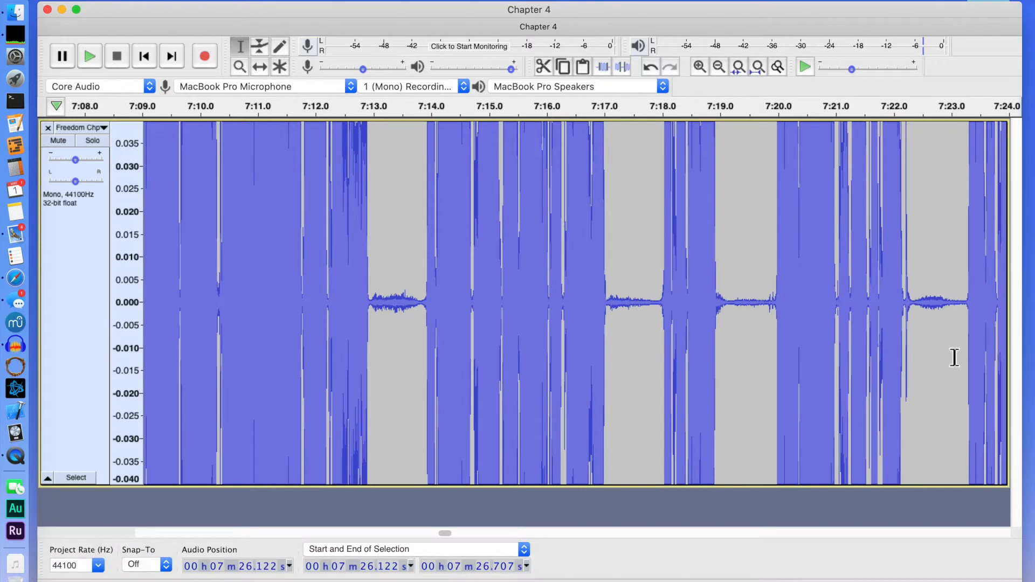
pyautogui.moveTo(963, 296); pyautogui.dragTo(917, 305)
pyautogui.hotkey('shift', 'v')
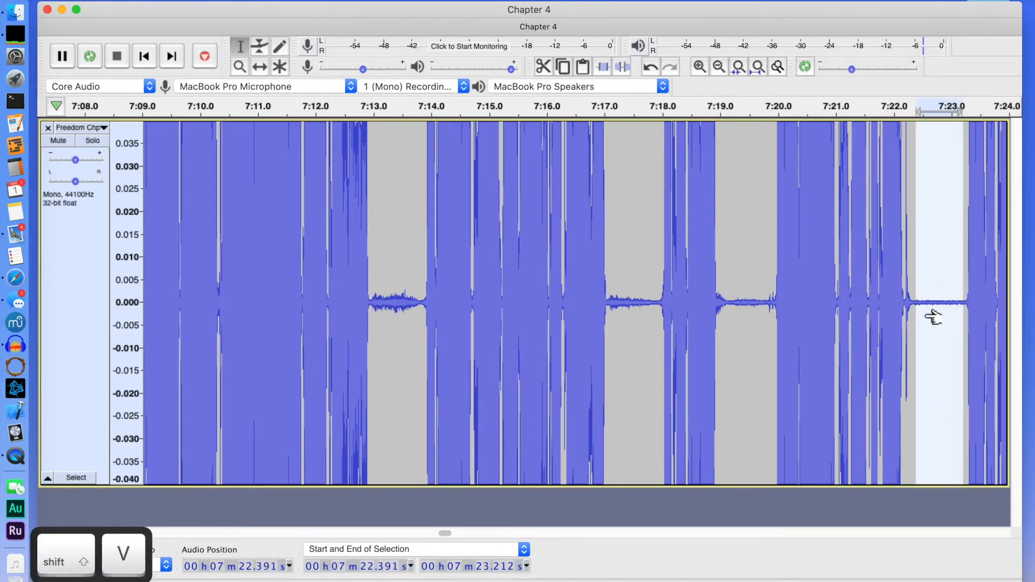
pyautogui.moveTo(779, 306); pyautogui.dragTo(727, 317)
pyautogui.hotkey('shift', 'v')
# Step: Replace the breaths in the pauses at 7:17.093–7:17.927 and 7:12.965–7:13.823 with room tone
pyautogui.moveTo(658, 305); pyautogui.dragTo(609, 312)
pyautogui.hotkey('shift', 'v')
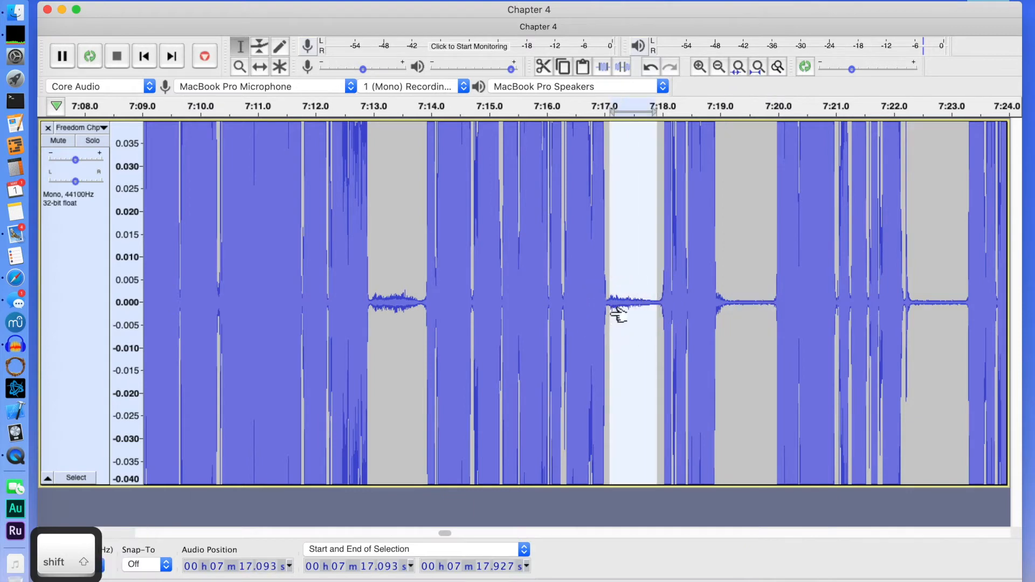
pyautogui.moveTo(421, 308); pyautogui.dragTo(371, 307)
pyautogui.hotkey('shift', 'v')
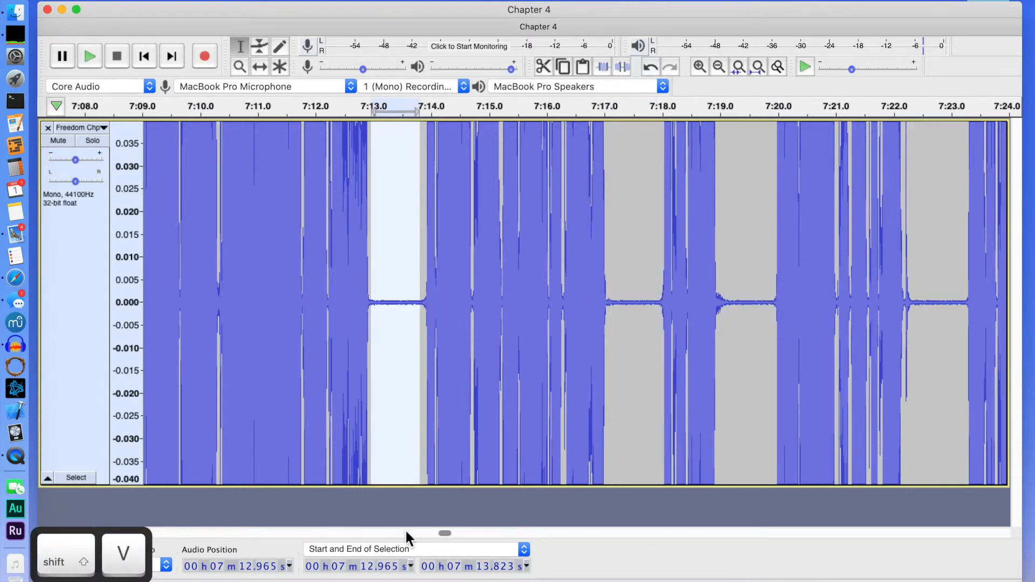
# Step: Replace the noise in the pauses at about 7:08.6–7:08.9 and 7:05.963–7:06.311 with room tone
pyautogui.click(405, 533)
pyautogui.moveTo(1002, 303); pyautogui.dragTo(979, 308)
pyautogui.hotkey('shift', 'v')
pyautogui.moveTo(830, 302); pyautogui.dragTo(849, 302)
pyautogui.hotkey('shift', 'v')
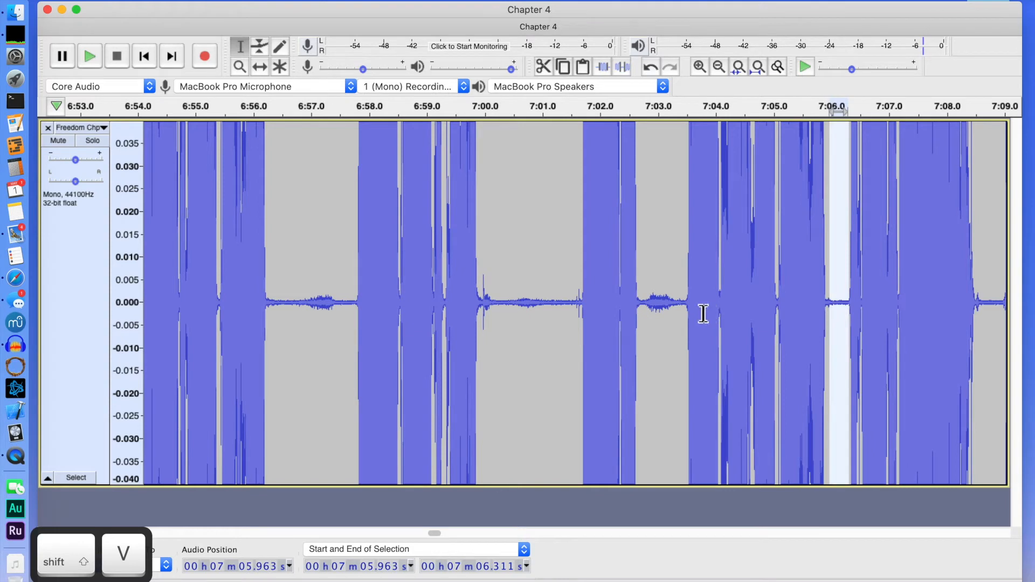
# Step: Replace the noise in the pauses at about 7:02.7–7:03.4 and 6:59.969–7:01.673 with room tone, and play the result from 6:59.322
pyautogui.moveTo(684, 306); pyautogui.dragTo(643, 312)
pyautogui.hotkey('shift', 'v')
pyautogui.moveTo(581, 305); pyautogui.dragTo(484, 308)
pyautogui.hotkey('shift', 'v')
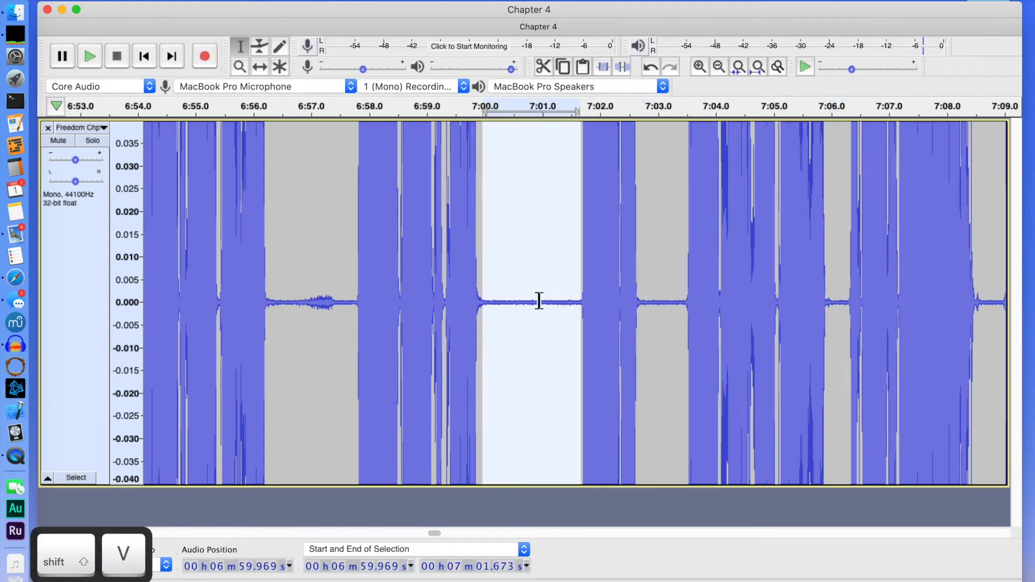
pyautogui.click(446, 306)
pyautogui.press('space')
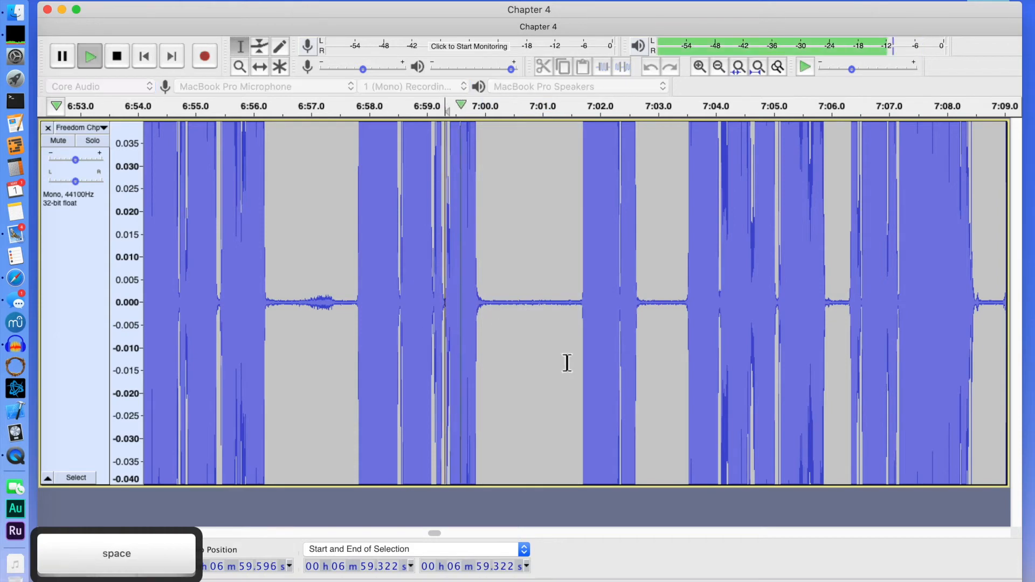
# Step: Replace the breaths in the pauses at 6:56.263–6:57.718 and 6:52.159–6:53.229 with room tone
pyautogui.moveTo(353, 305); pyautogui.dragTo(269, 316)
pyautogui.hotkey('shift', 'v')
pyautogui.click(409, 533)
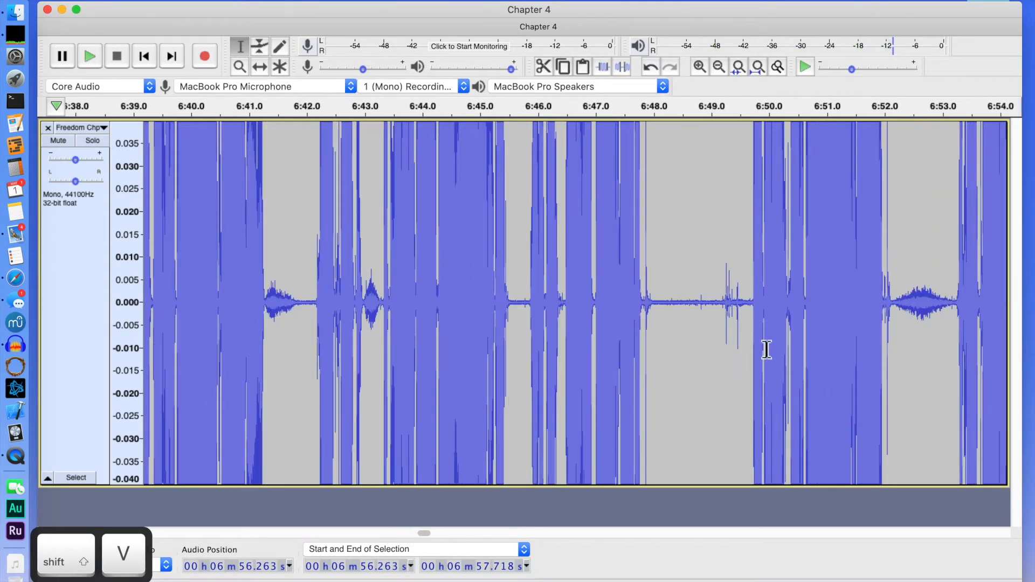
pyautogui.moveTo(955, 309); pyautogui.dragTo(893, 313)
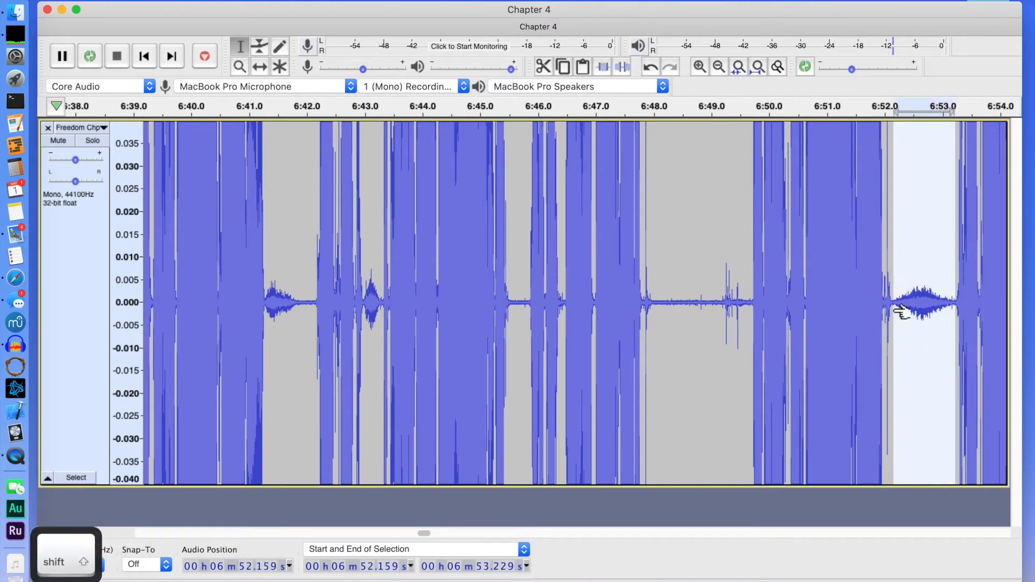
pyautogui.hotkey('shift', 'v')
# Step: Replace the noise in the pauses at about 6:48.1–6:49.6, about 6:43.0–6:43.3 and 6:41.290–6:42.073 with room tone
pyautogui.moveTo(748, 310); pyautogui.dragTo(659, 317)
pyautogui.hotkey('shift', 'v')
pyautogui.moveTo(382, 315); pyautogui.dragTo(266, 303)
pyautogui.hotkey('shift', 'v')
pyautogui.hotkey('shift', 'v')
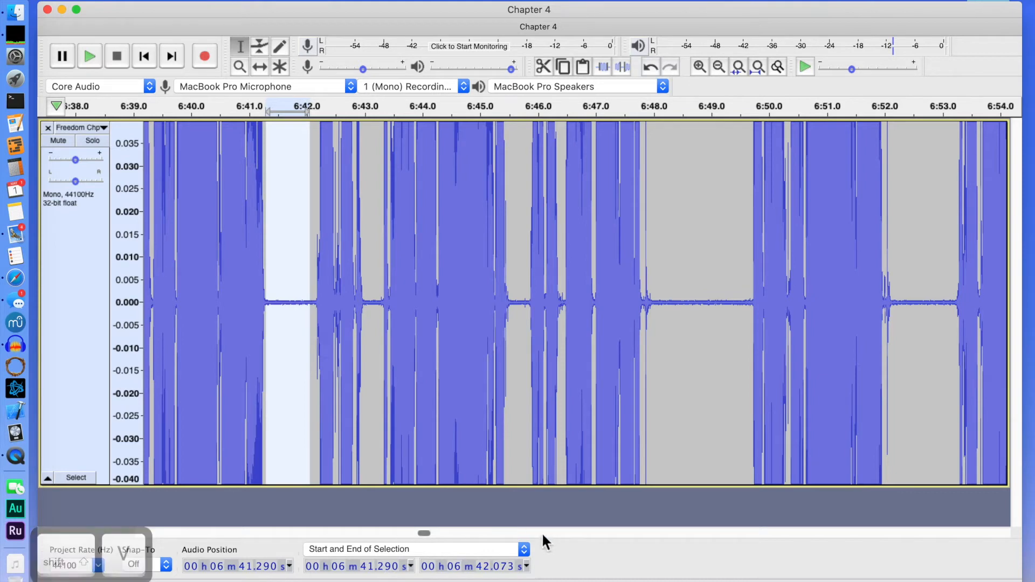
# Step: Replace the noise in the pauses at 6:36.999–6:37.969 and about 6:30.8–6:31.5 with room tone
pyautogui.click(372, 532)
pyautogui.moveTo(935, 302); pyautogui.dragTo(881, 308)
pyautogui.hotkey('shift', 'v')
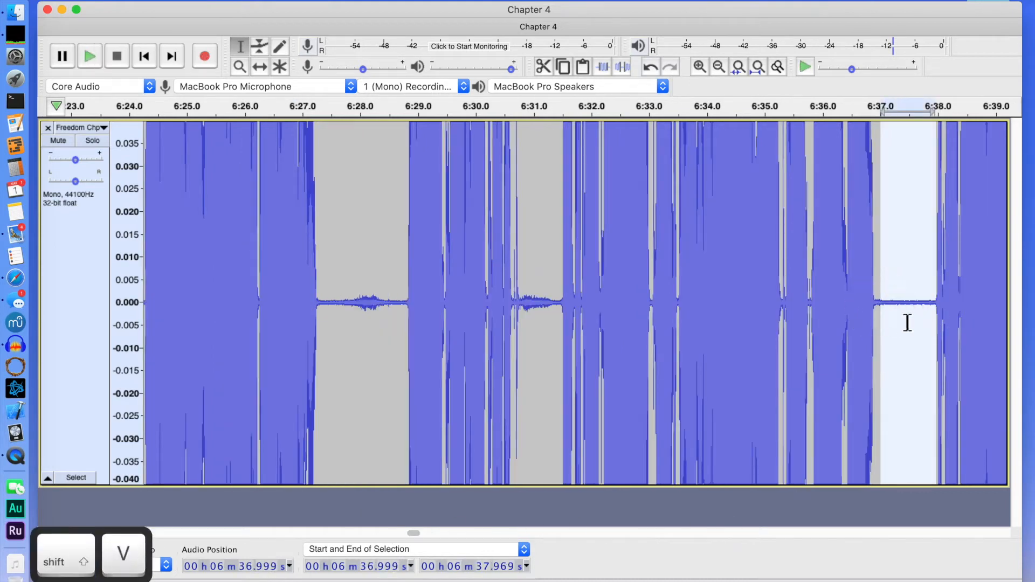
pyautogui.moveTo(561, 303); pyautogui.dragTo(521, 305)
pyautogui.hotkey('shift', 'v')
pyautogui.click(582, 316)
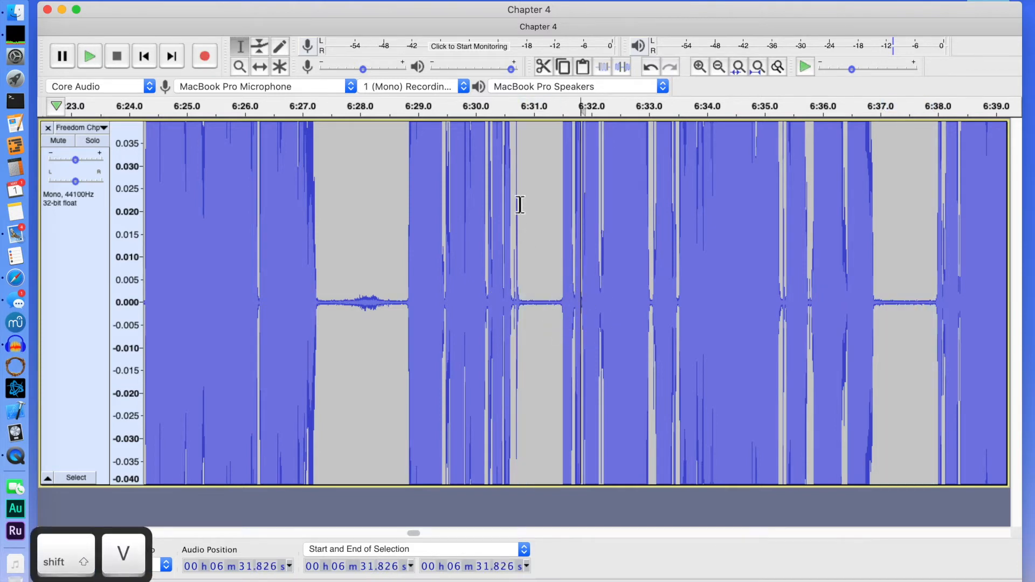
# Step: Lower the volume of the click at 6:30.669–6:30.806
pyautogui.moveTo(515, 310); pyautogui.dragTo(522, 311)
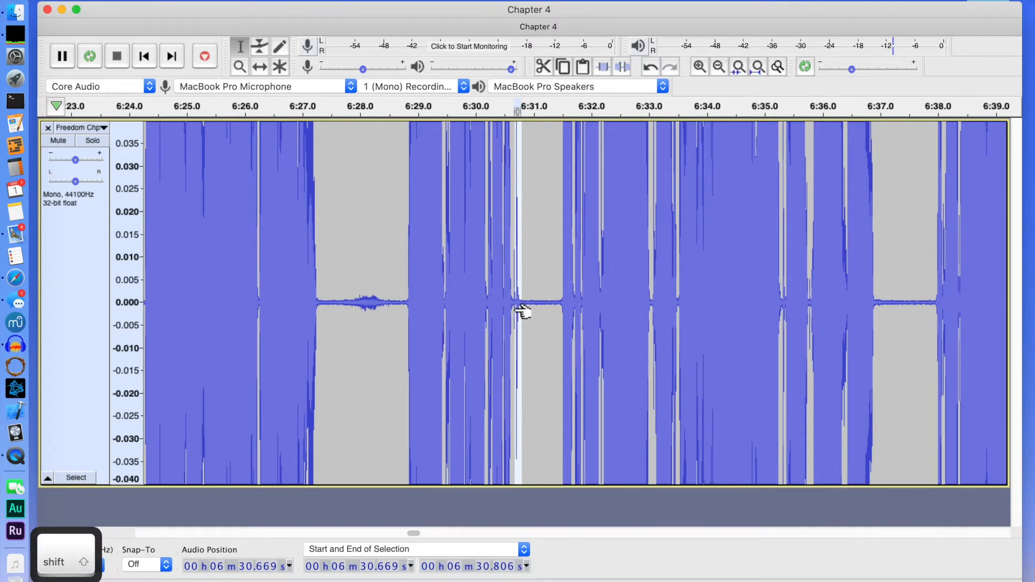
pyautogui.hotkey('shift', '2')
pyautogui.click(583, 290)
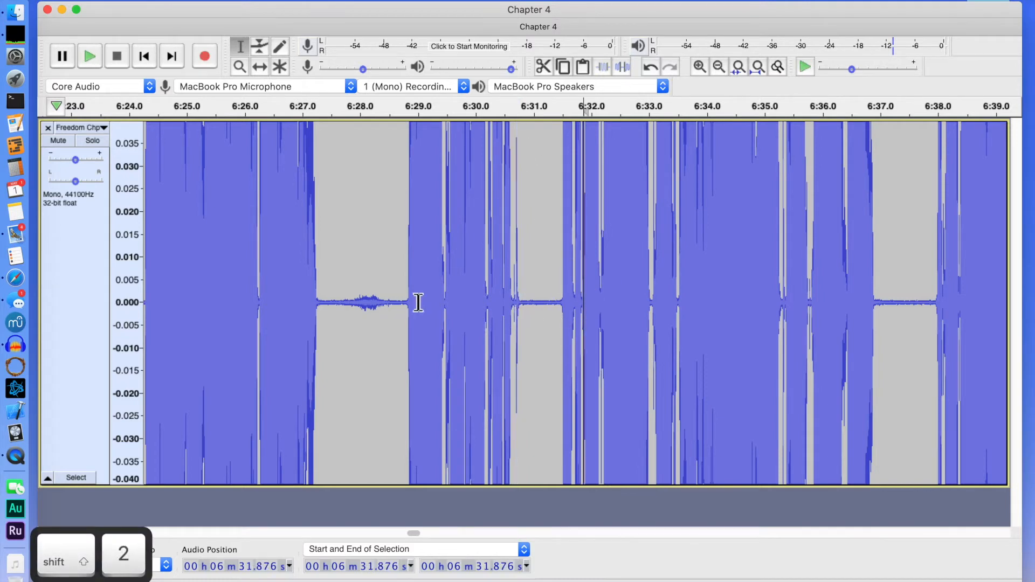
# Step: Replace the breaths in the pauses at 6:27.486–6:28.729 and 6:23.344–6:24.203 with room tone
pyautogui.moveTo(403, 305); pyautogui.dragTo(330, 317)
pyautogui.hotkey('shift', 'v')
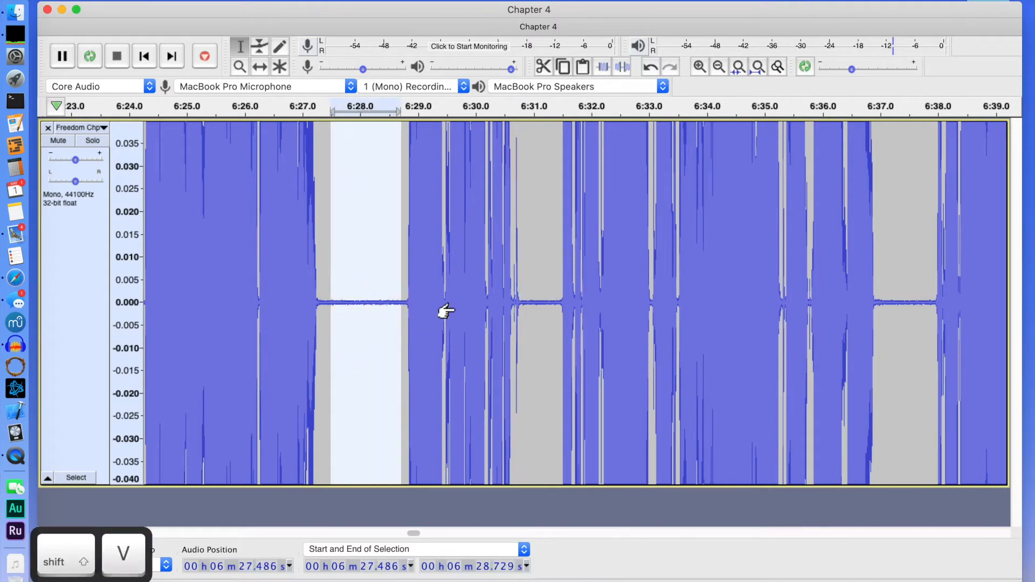
pyautogui.click(381, 534)
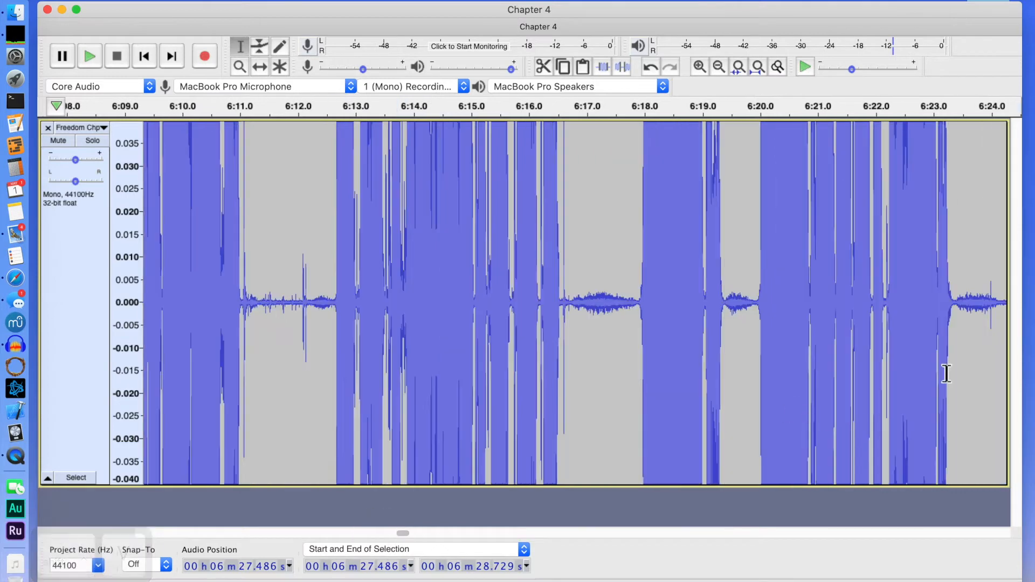
pyautogui.moveTo(1004, 305); pyautogui.dragTo(953, 316)
pyautogui.hotkey('shift', 'v')
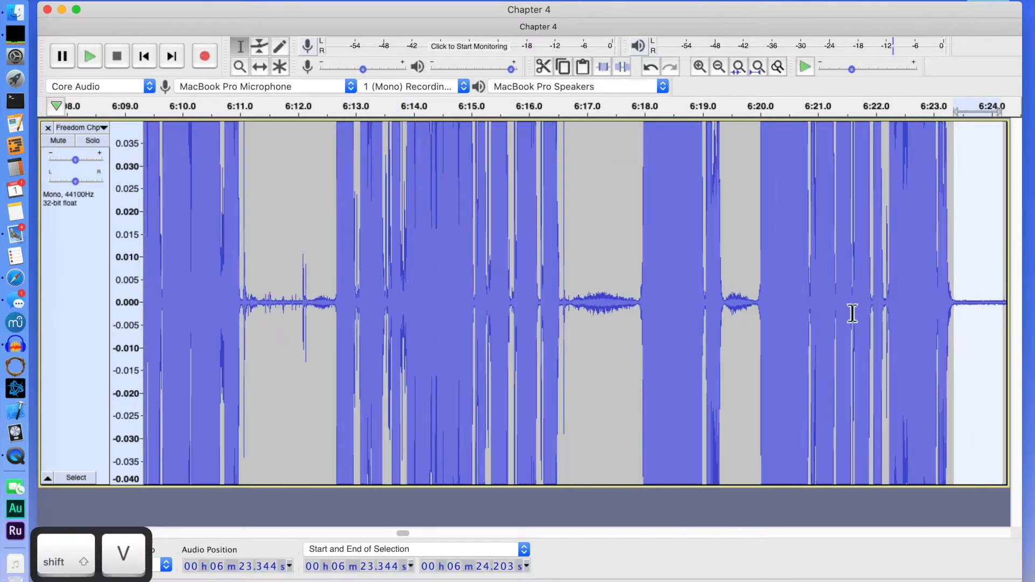
# Step: Replace the breaths in the pauses at 6:19.365–6:19.962 and 6:16.666–6:17.860 with room tone
pyautogui.moveTo(758, 308); pyautogui.dragTo(723, 308)
pyautogui.hotkey('shift', 'v')
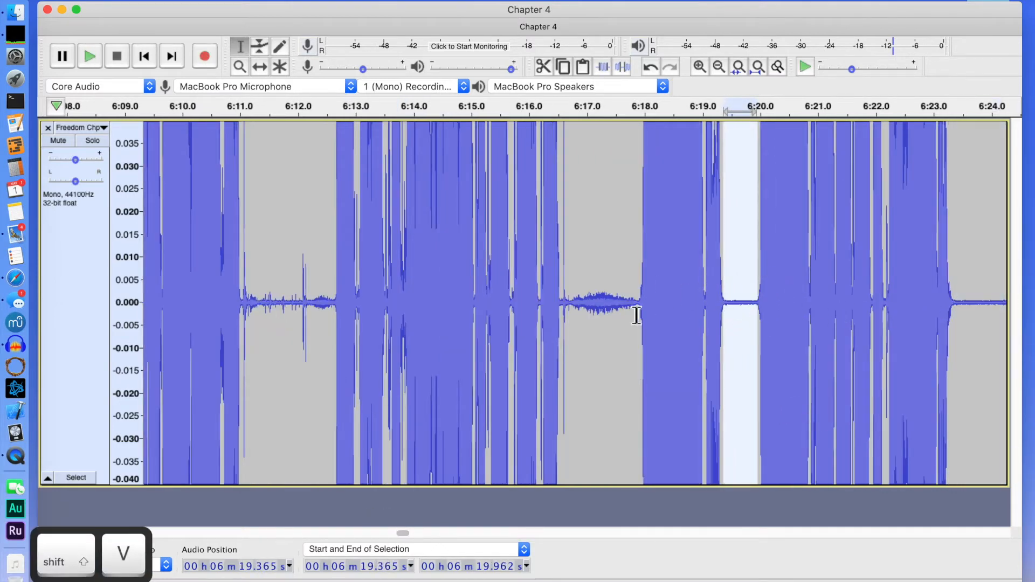
pyautogui.moveTo(636, 311); pyautogui.dragTo(568, 307)
pyautogui.hotkey('shift', 'v')
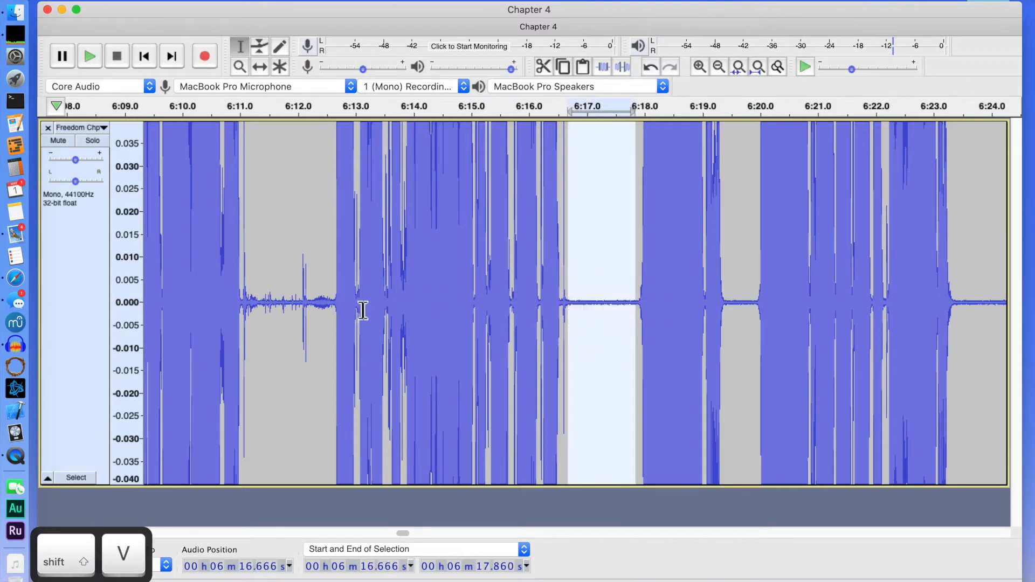
# Step: Replace the clicks and noise in the pauses at 6:11.145–6:12.562 and about 6:06.6–6:08.2 with room tone
pyautogui.moveTo(330, 308); pyautogui.dragTo(248, 326)
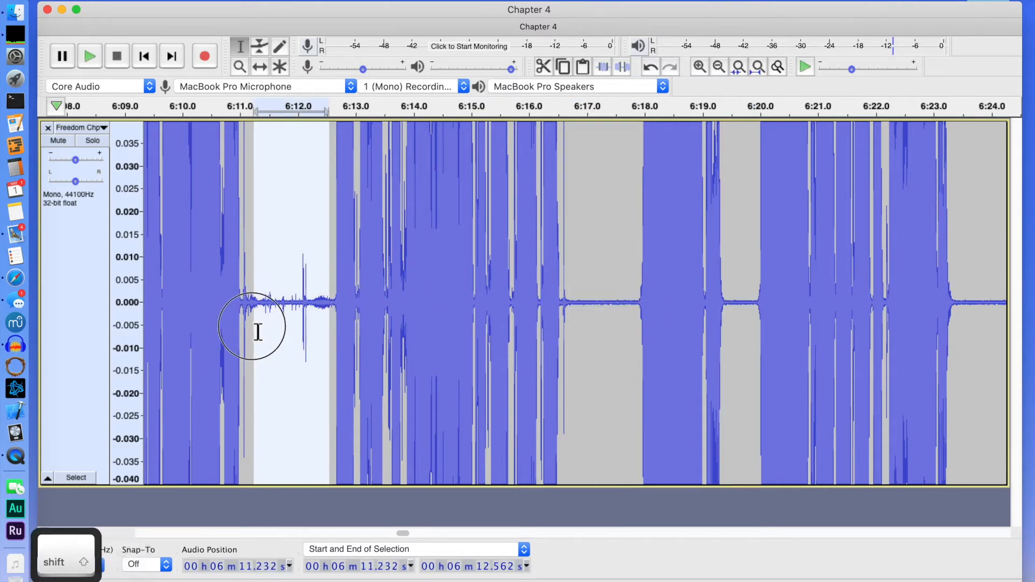
pyautogui.hotkey('shift', 'v')
pyautogui.click(331, 533)
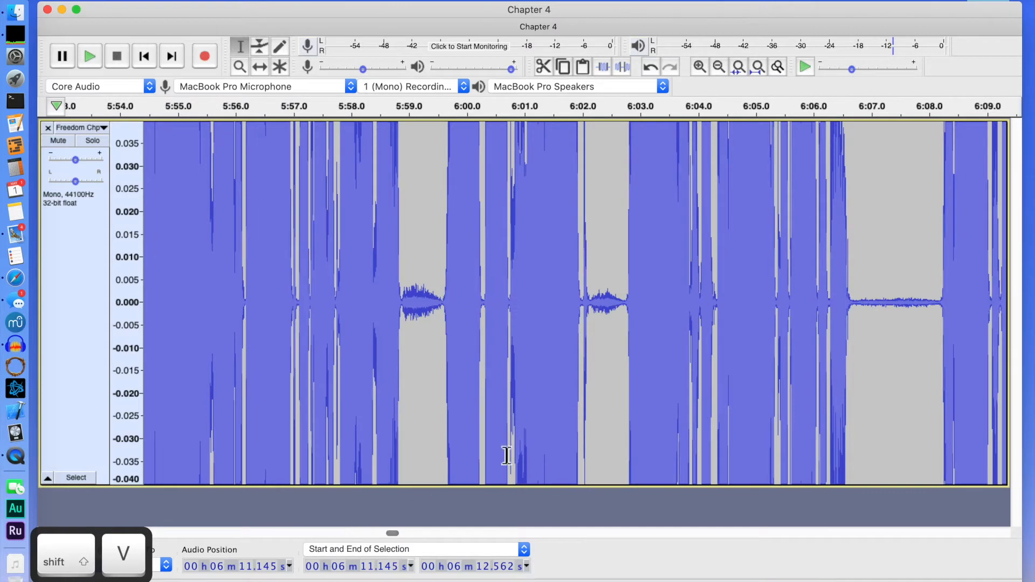
pyautogui.moveTo(945, 308); pyautogui.dragTo(850, 308)
pyautogui.hotkey('shift', 'v')
# Step: Replace the breath in the pause ending at about 6:02.7 with room tone and lower the volume of the click at 6:01.992–6:02.253
pyautogui.moveTo(625, 307); pyautogui.dragTo(582, 308)
pyautogui.hotkey('shift', 'v')
pyautogui.hotkey('shift', '2')
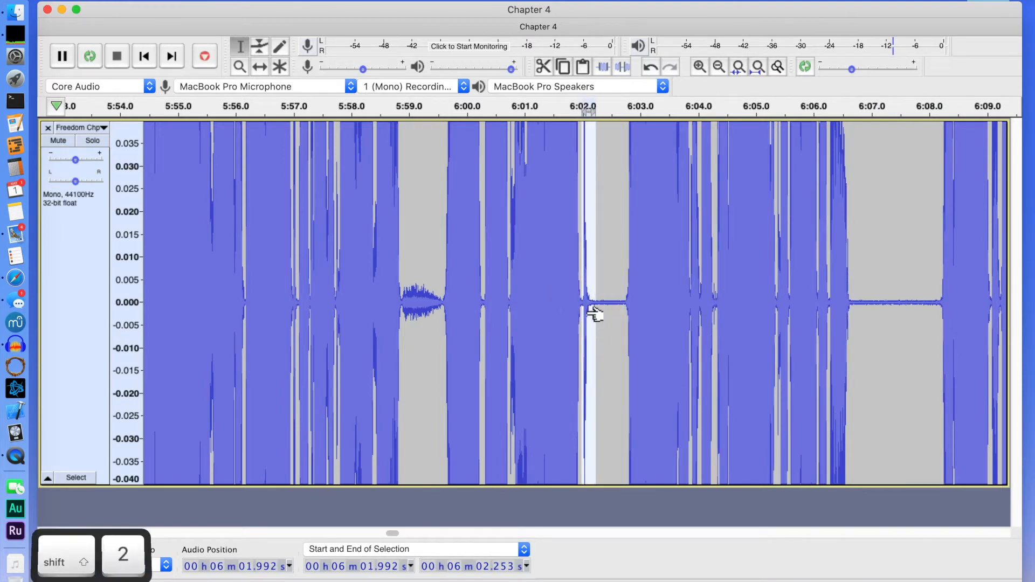
# Step: Replace the breaths in the pauses at 5:58.895–5:59.567, 5:48.349–5:49.369 and 5:43.089–5:44.457 with room tone
pyautogui.moveTo(443, 311); pyautogui.dragTo(405, 313)
pyautogui.hotkey('shift', 'v')
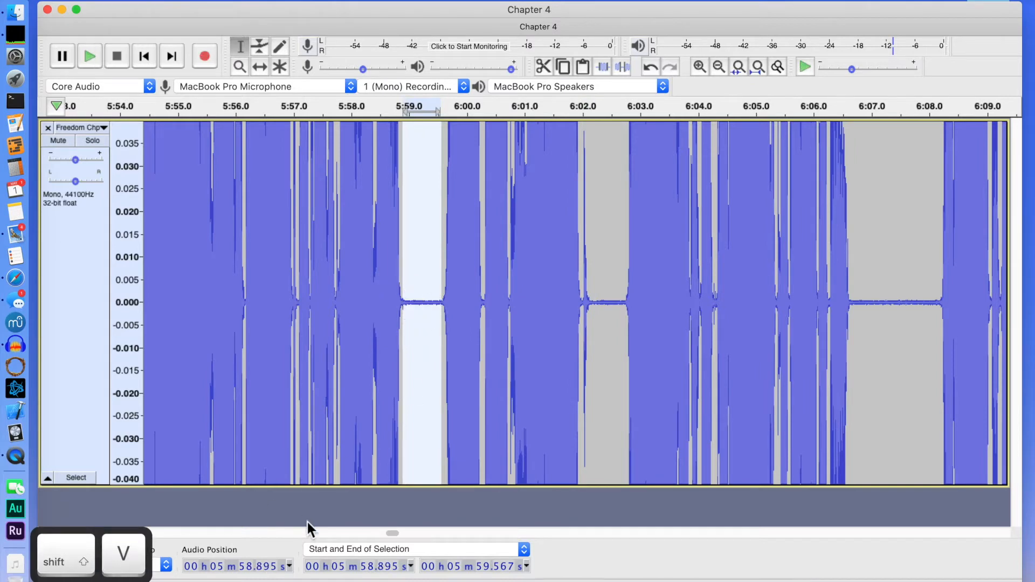
pyautogui.click(312, 533)
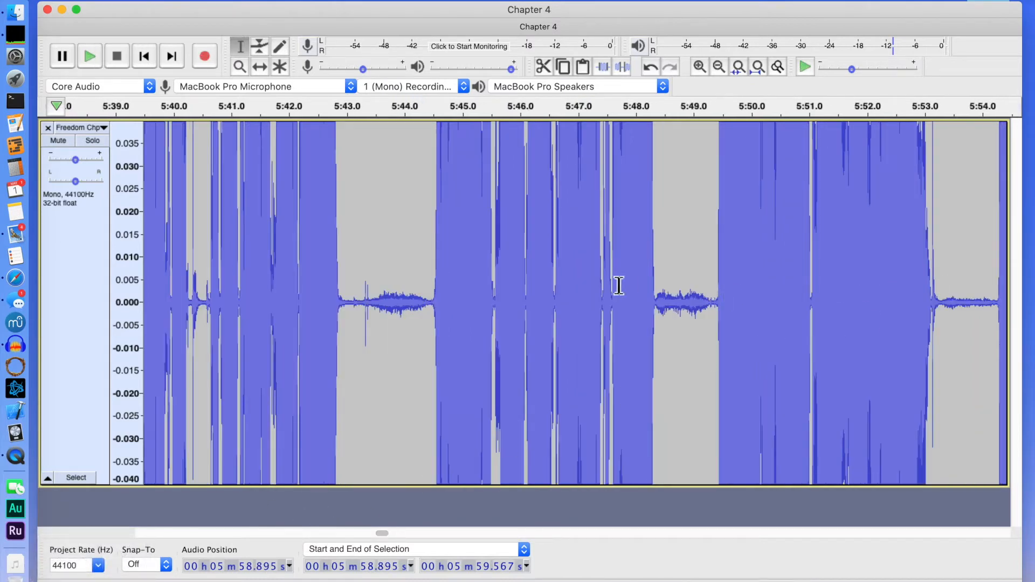
pyautogui.moveTo(719, 305); pyautogui.dragTo(657, 305)
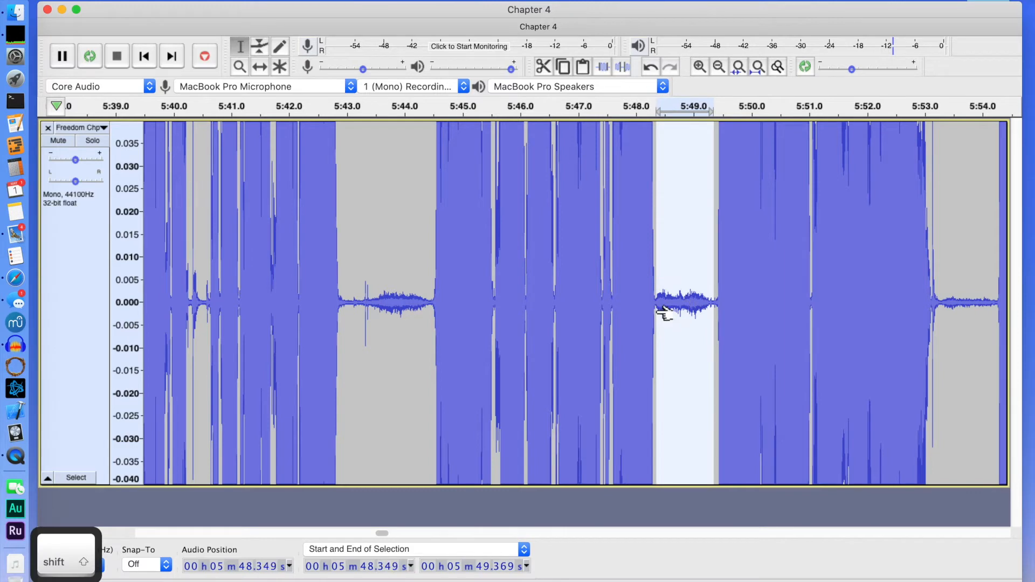
pyautogui.hotkey('shift', 'v')
pyautogui.moveTo(430, 311); pyautogui.dragTo(352, 313)
pyautogui.hotkey('shift', 'v')
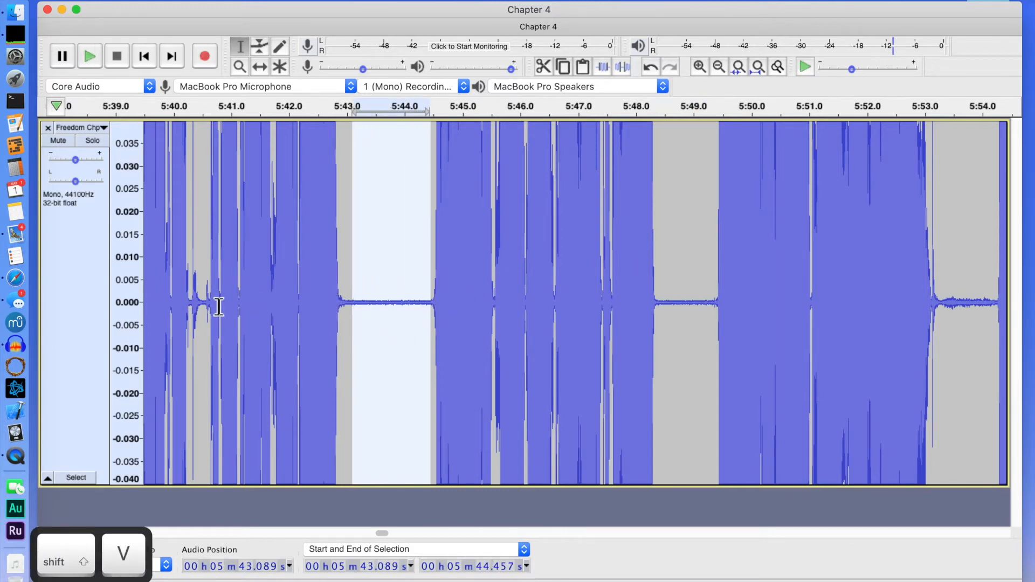
# Step: Lower the volume of the clicks between words at 5:40.290–5:40.639
pyautogui.moveTo(211, 310); pyautogui.dragTo(191, 315)
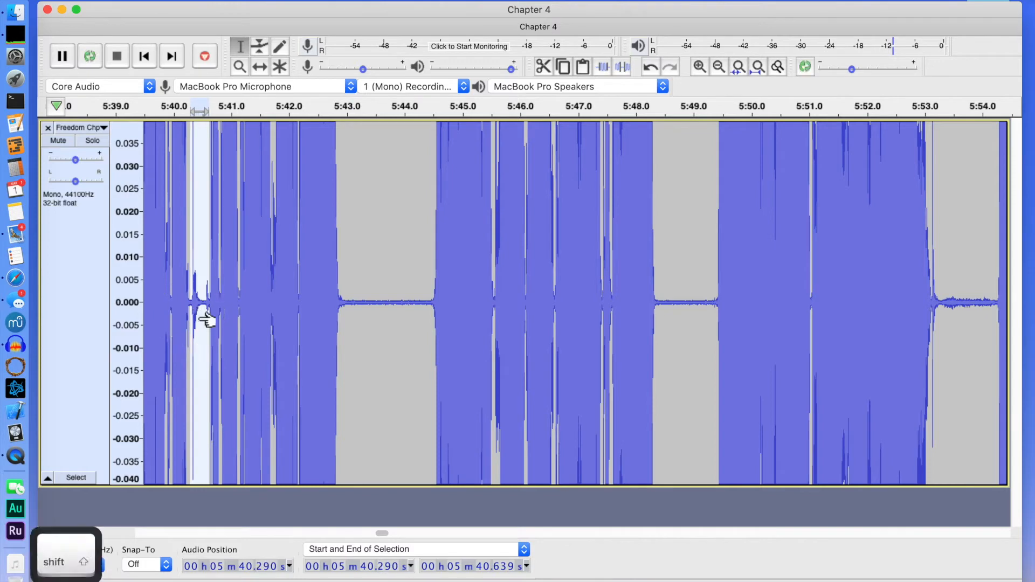
pyautogui.hotkey('shift', '2')
pyautogui.click(218, 192)
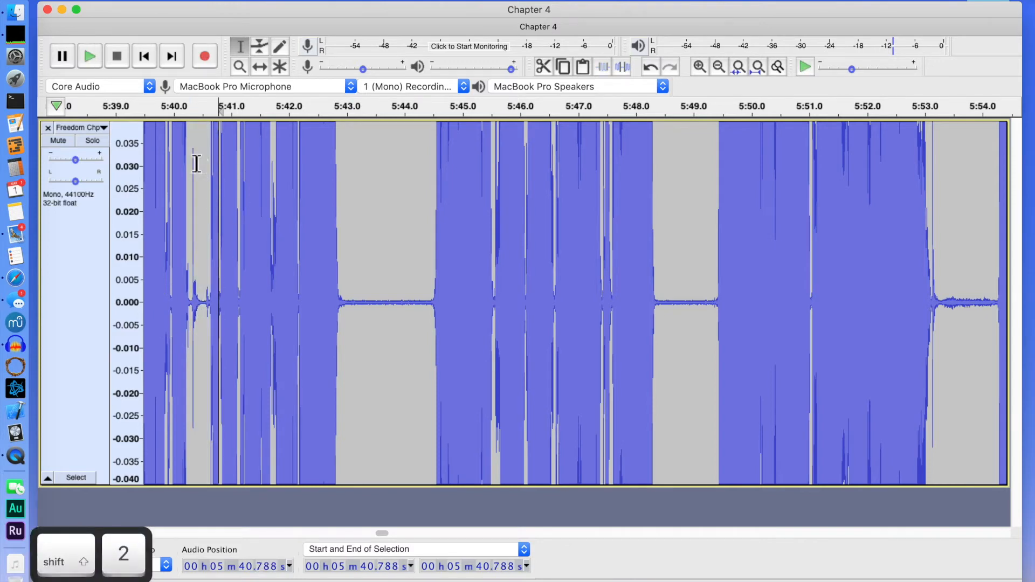
# Step: Replace the breath in the pause at 5:38.102–5:39.047 with room tone
pyautogui.click(353, 533)
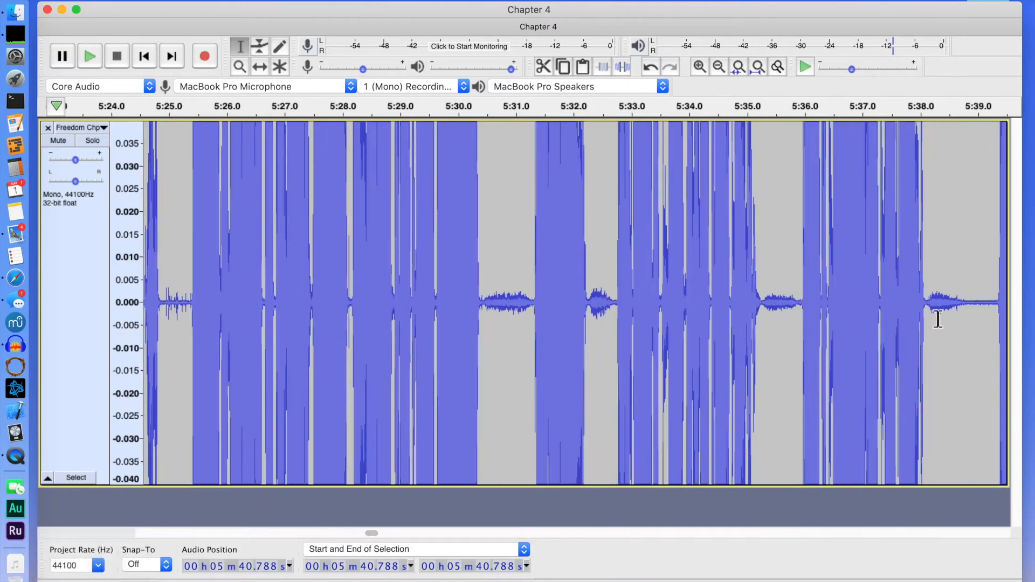
pyautogui.moveTo(981, 302); pyautogui.dragTo(927, 303)
pyautogui.hotkey('shift', 'v')
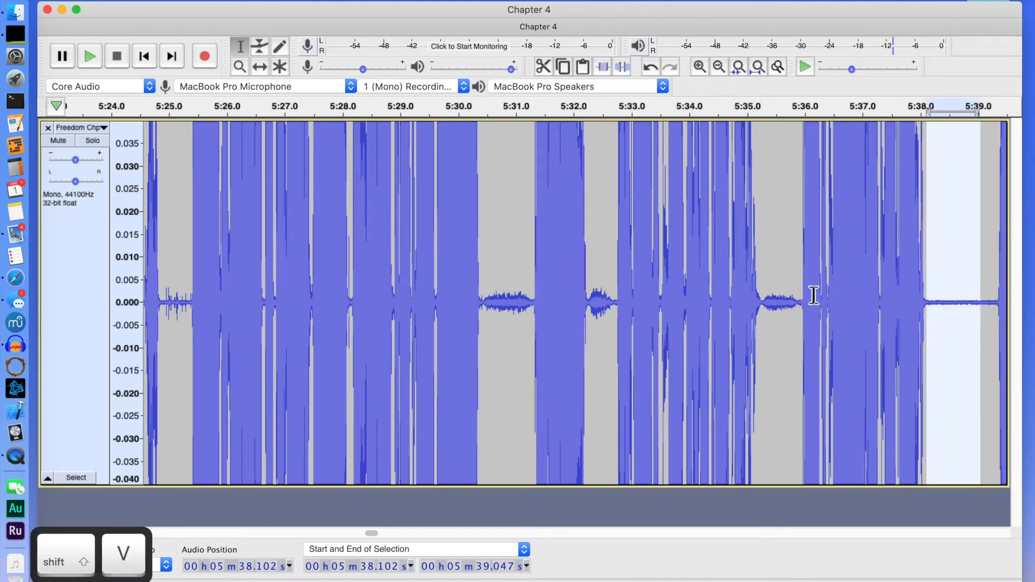
# Step: Replace the breaths in the pauses at about 5:35.3–5:35.9, about 5:32.2–5:32.7 and 5:30.466–5:31.262 with room tone
pyautogui.moveTo(799, 303); pyautogui.dragTo(764, 302)
pyautogui.moveTo(617, 300); pyautogui.dragTo(485, 313)
pyautogui.hotkey('shift', 'v')
pyautogui.hotkey('shift', 'v')
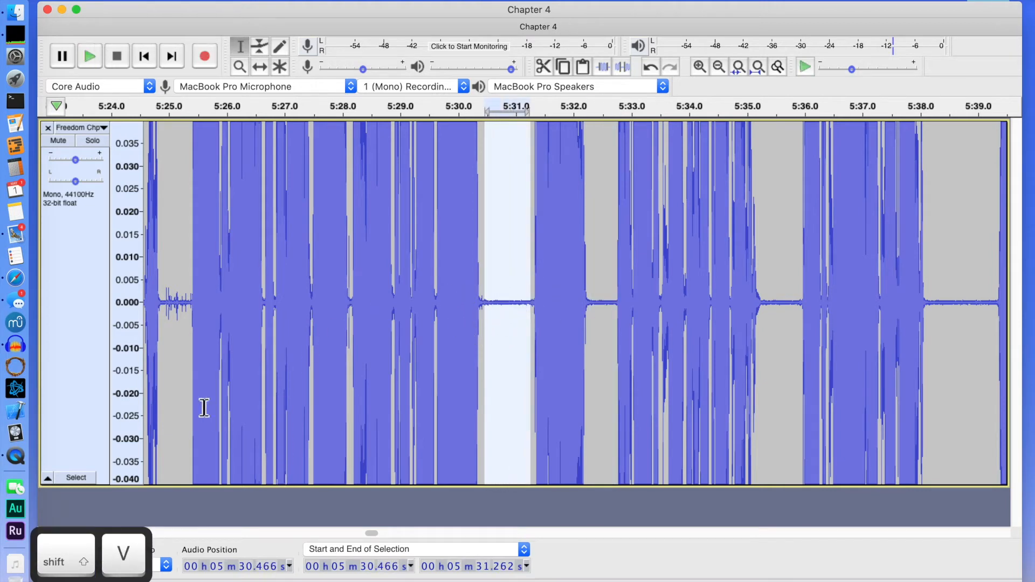
# Step: Replace the noise in the pause at about 5:24.9–5:25.4 with room tone and play the speech from 5:24.459 to check it
pyautogui.moveTo(190, 302); pyautogui.dragTo(162, 300)
pyautogui.hotkey('shift', 'v')
pyautogui.hscroll(-5, 170, 310)
pyautogui.click(311, 301)
pyautogui.press('space')
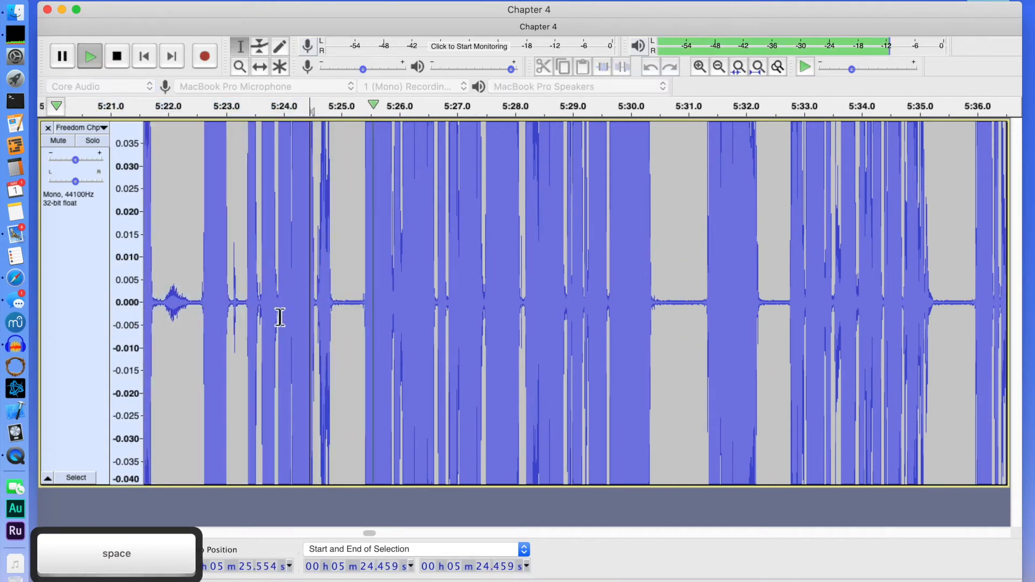
# Step: Lower the volume of the sound at 5:24.571–5:24.857 and play the speech from about 5:22.5 to check it
pyautogui.press('space')
pyautogui.click(200, 310)
pyautogui.press('space')
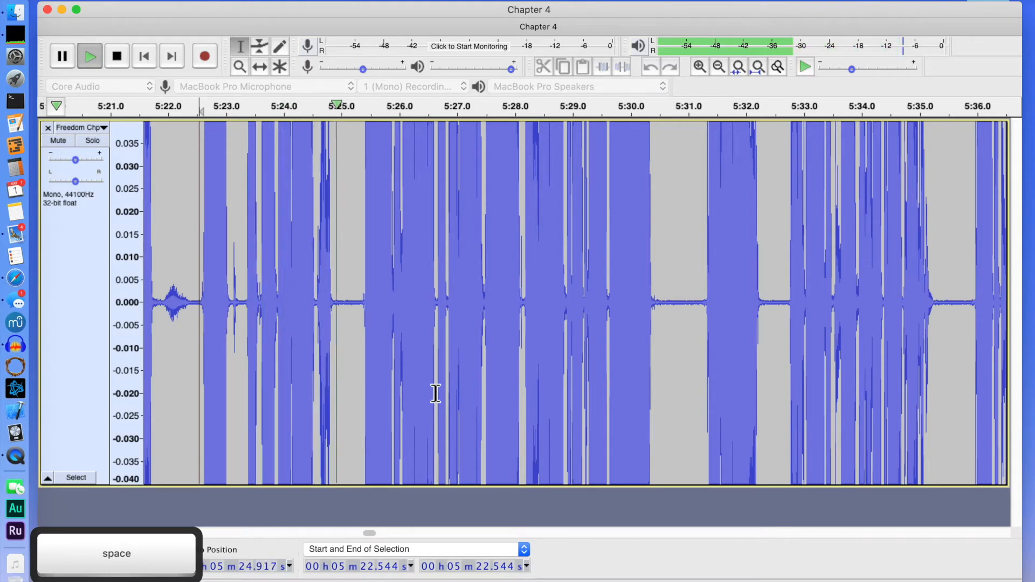
pyautogui.press('space')
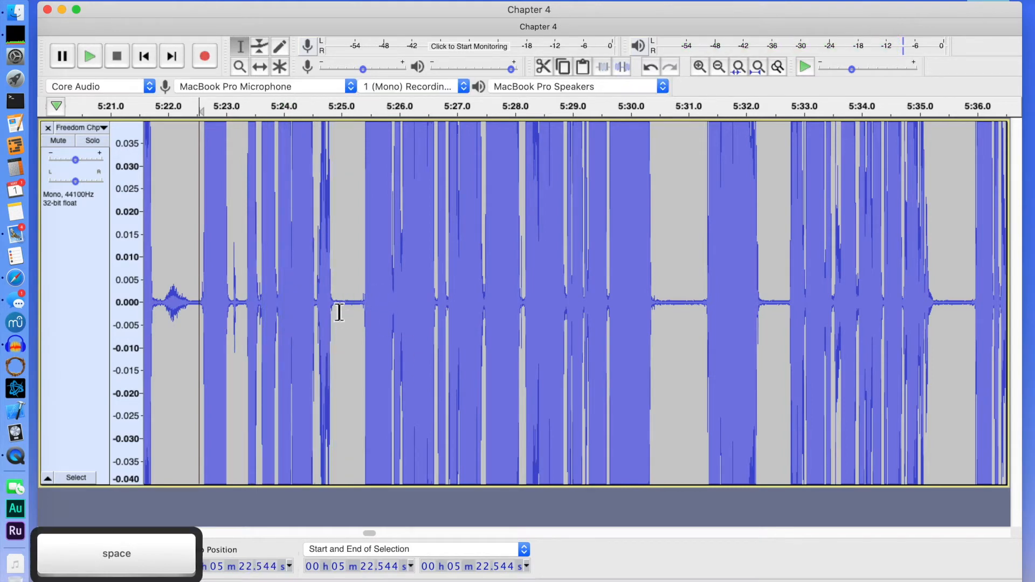
pyautogui.moveTo(317, 306); pyautogui.dragTo(334, 308)
pyautogui.keyDown('shift'); pyautogui.click(330, 308); pyautogui.keyUp('shift')
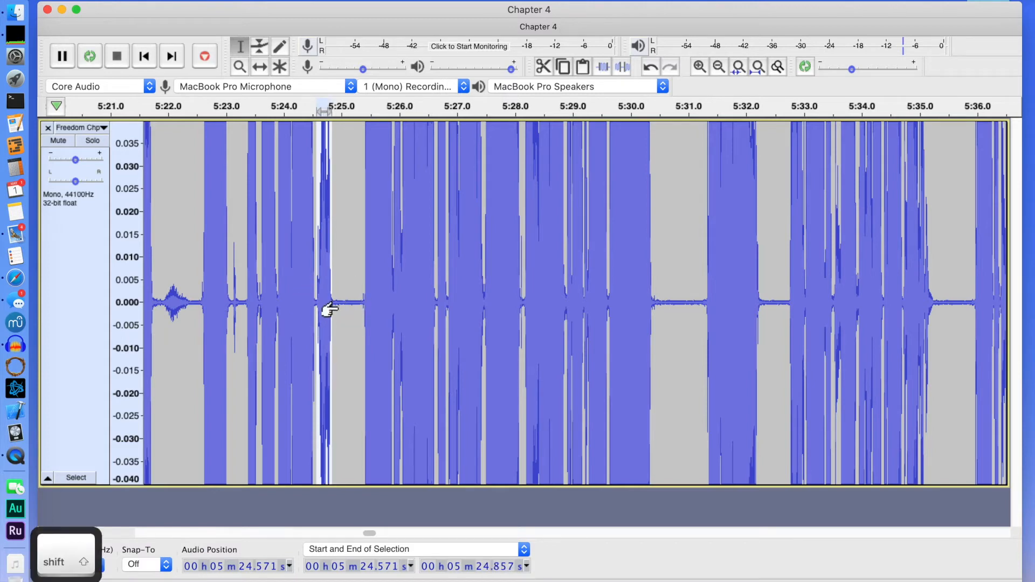
pyautogui.hotkey('shift', '2')
pyautogui.click(504, 312)
pyautogui.click(200, 303)
pyautogui.press('space')
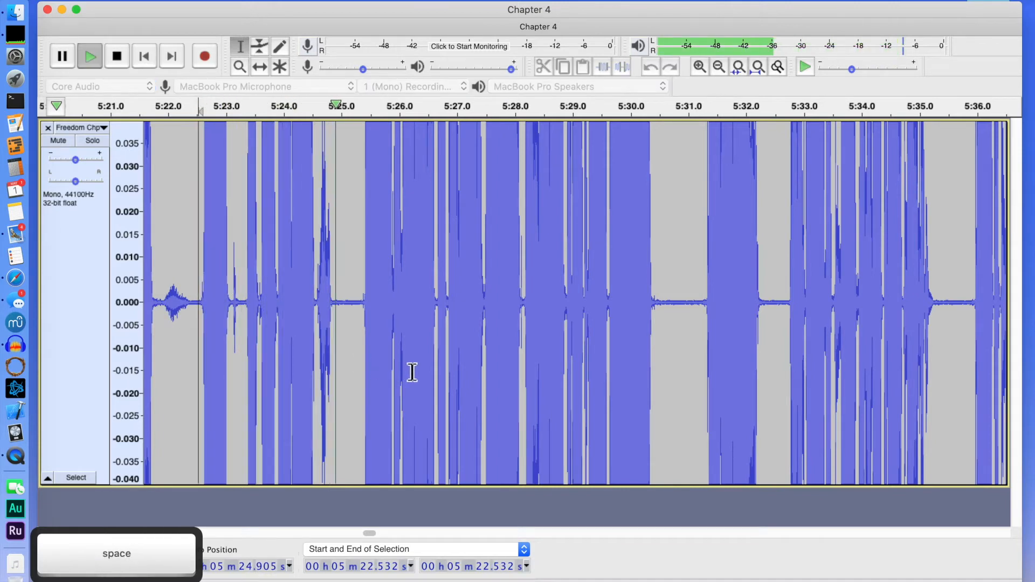
pyautogui.press('space')
# Step: Replace the breath in the pause at 5:21.910–5:22.519 with room tone
pyautogui.moveTo(243, 309); pyautogui.dragTo(163, 304)
pyautogui.hotkey('shift', 'v')
pyautogui.hotkey('shift', 'v')
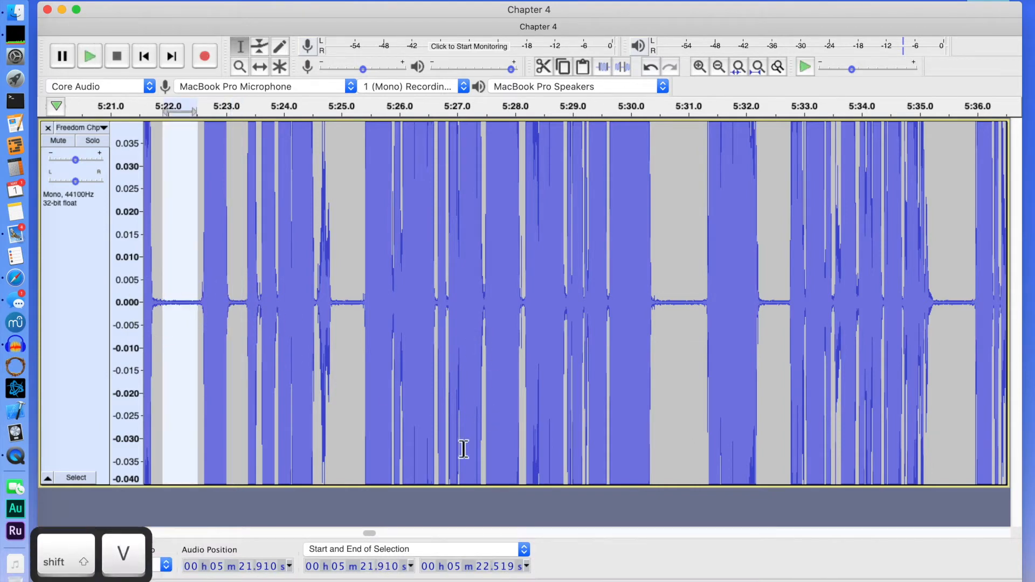
# Step: Replace the breaths in the pauses at about 5:19.7–5:20.6 and about 5:16.2–5:16.8 with room tone
pyautogui.click(322, 532)
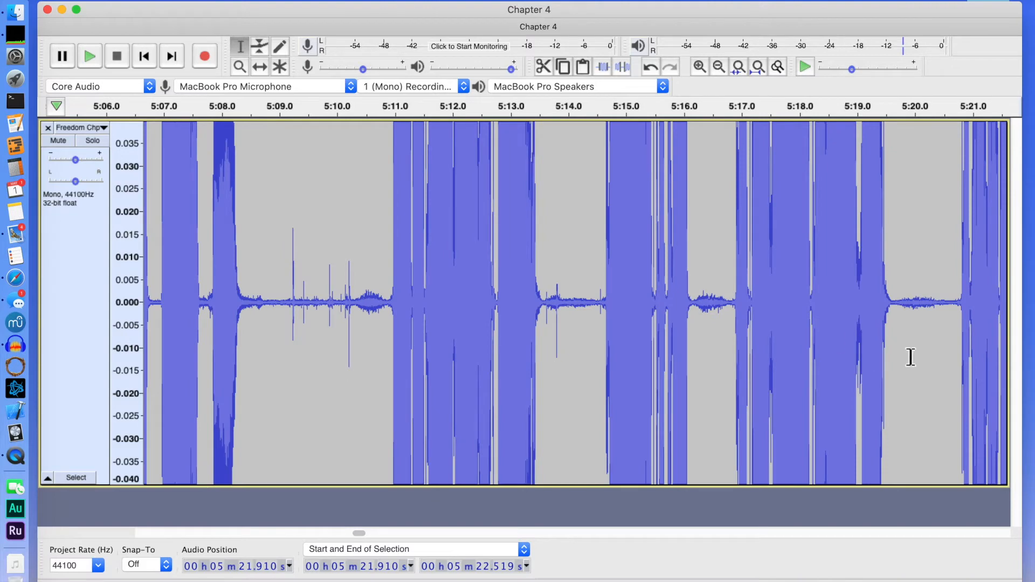
pyautogui.moveTo(950, 311); pyautogui.dragTo(896, 311)
pyautogui.hotkey('shift', 'v')
pyautogui.moveTo(731, 311); pyautogui.dragTo(696, 310)
pyautogui.hotkey('shift', 'v')
# Step: Replace the clicks and breaths in the pauses at about 5:13.6–5:14.6 and at 5:08.852–5:10.867 with room tone
pyautogui.moveTo(599, 308); pyautogui.dragTo(542, 304)
pyautogui.hotkey('shift', 'v')
pyautogui.moveTo(388, 308); pyautogui.dragTo(271, 308)
pyautogui.hotkey('shift', 'v')
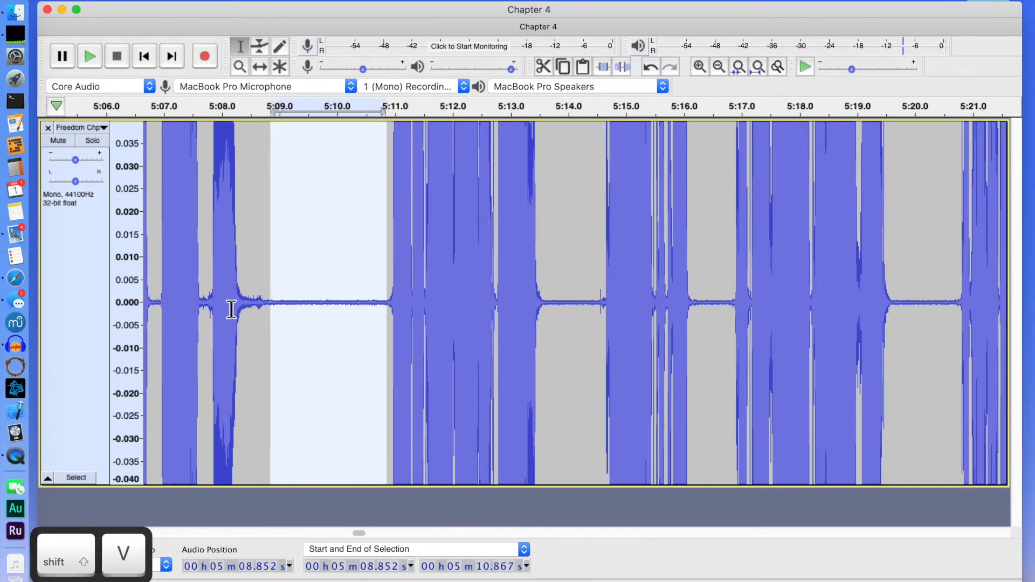
# Step: Play the speech from 5:07.882, from 5:10.941 and across 5:05.109–5:10.941 to compare the takes around the long pause
pyautogui.click(215, 302)
pyautogui.press('space')
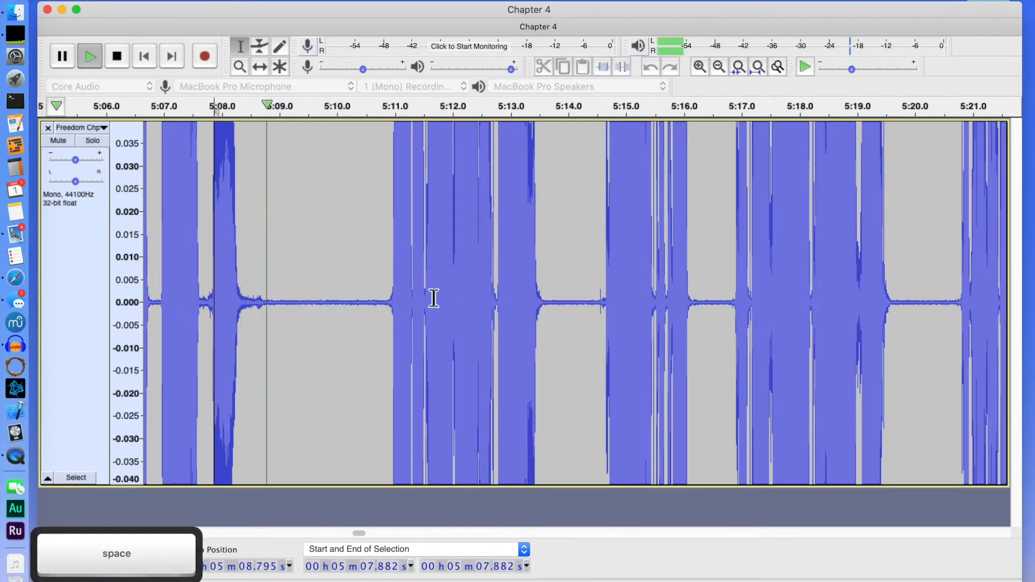
pyautogui.press('space')
pyautogui.click(392, 307)
pyautogui.press('space')
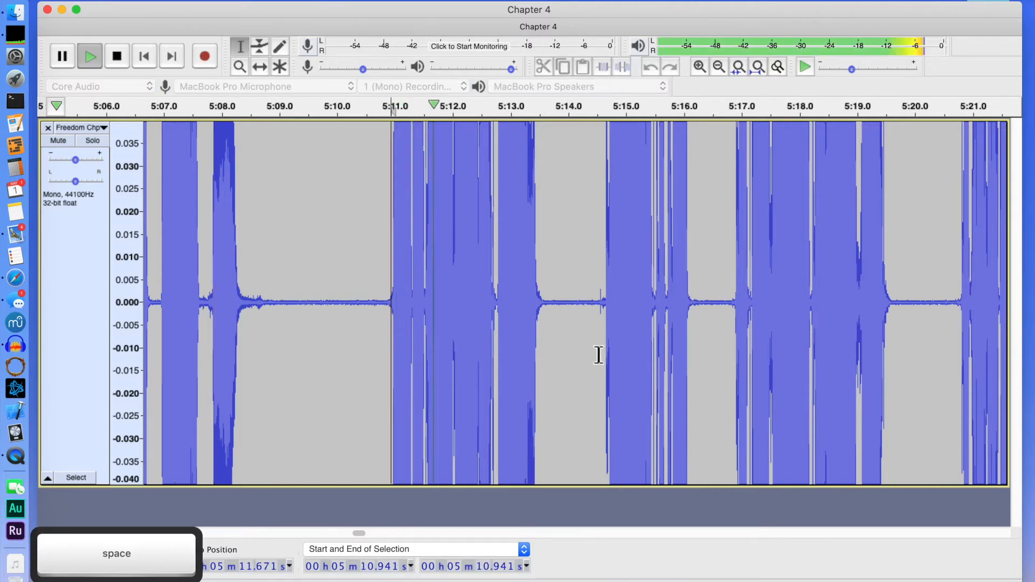
pyautogui.press('space')
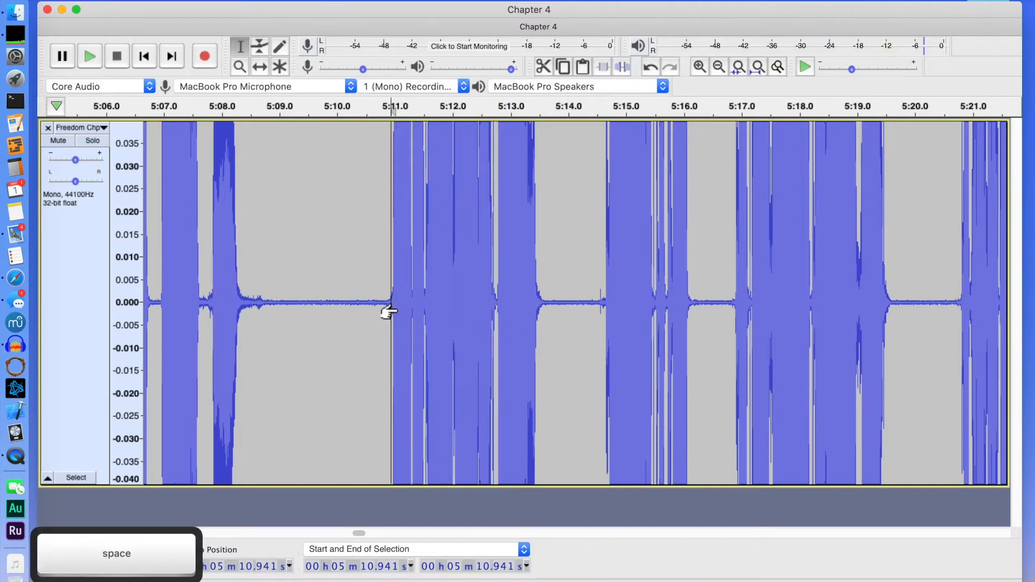
pyautogui.moveTo(393, 307); pyautogui.dragTo(204, 304)
pyautogui.moveTo(128, 305); pyautogui.dragTo(319, 314)
pyautogui.press('space')
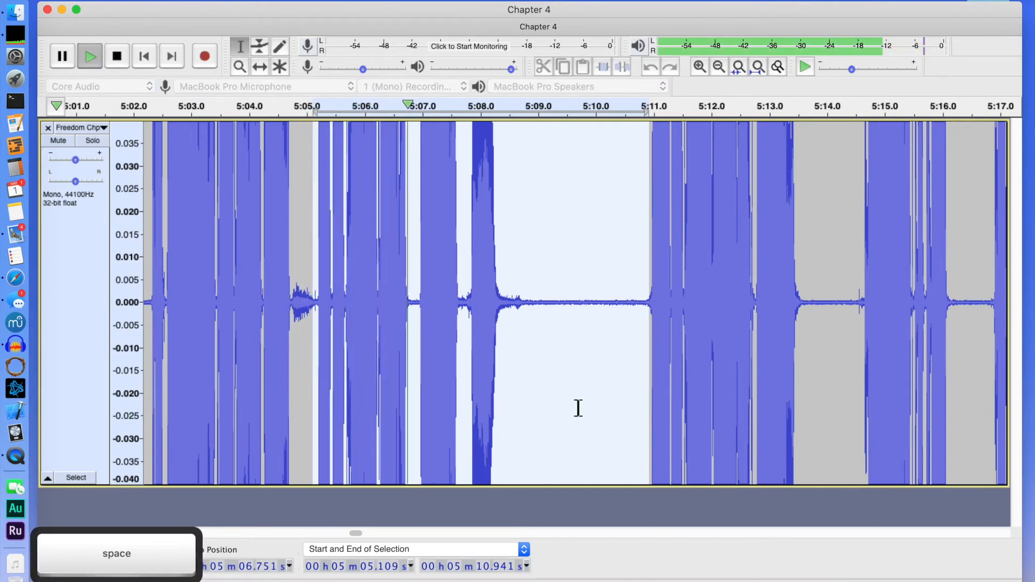
pyautogui.press('space')
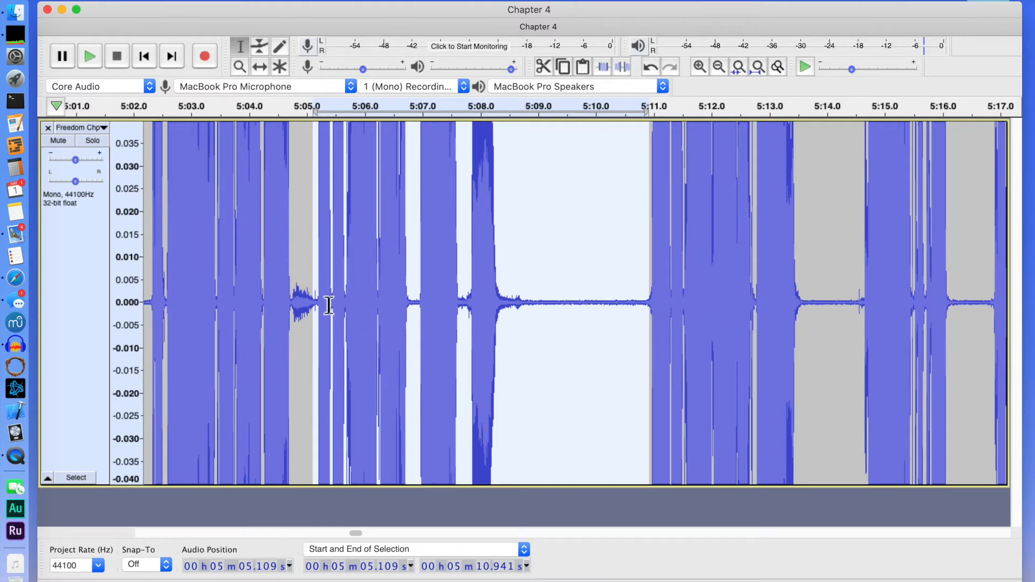
# Step: Delete the spoken passage and the long pause after it at 5:05.133–5:10.854
pyautogui.click(688, 314)
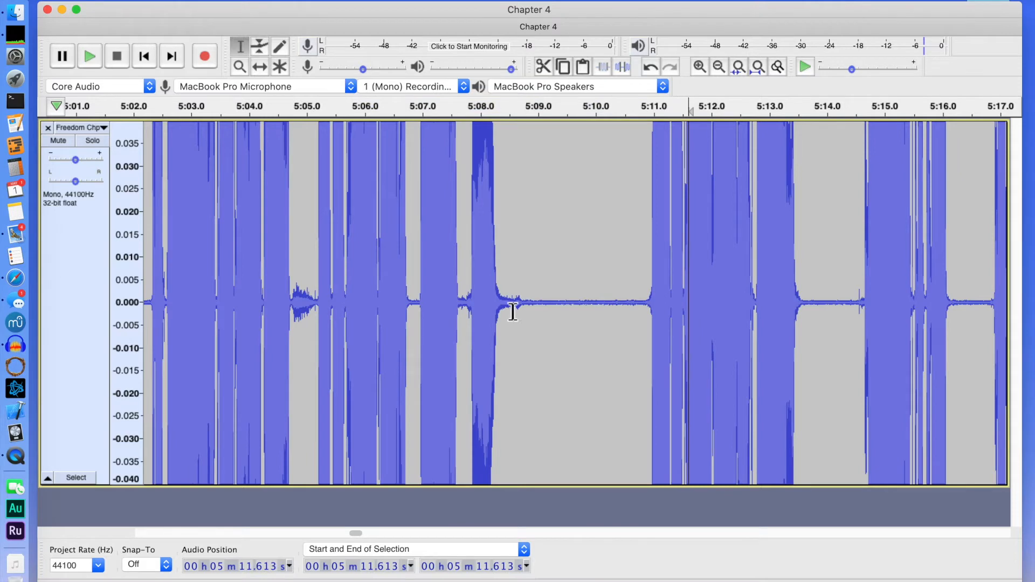
pyautogui.click(468, 307)
pyautogui.moveTo(317, 302); pyautogui.dragTo(467, 322)
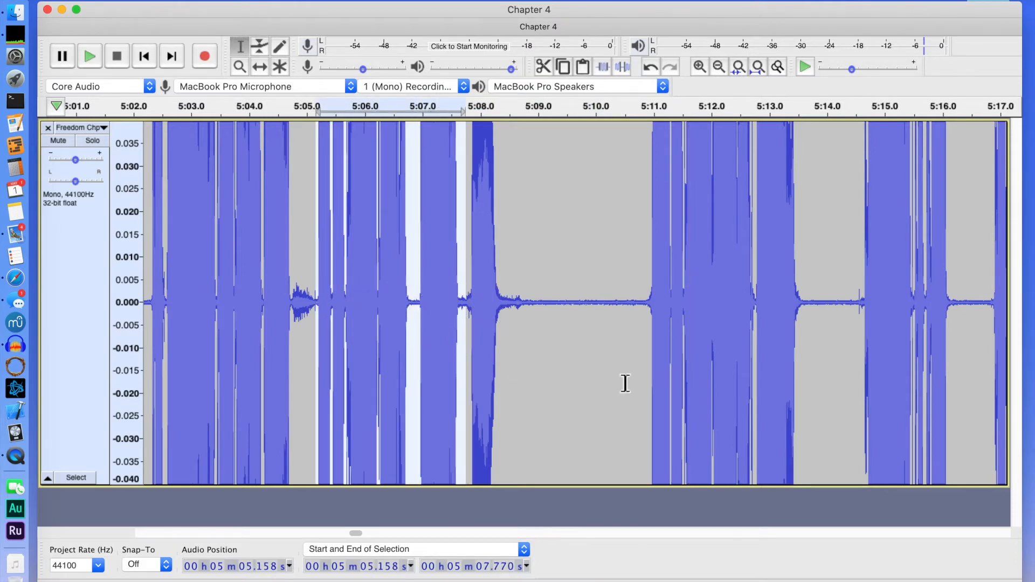
pyautogui.moveTo(652, 309); pyautogui.dragTo(857, 345)
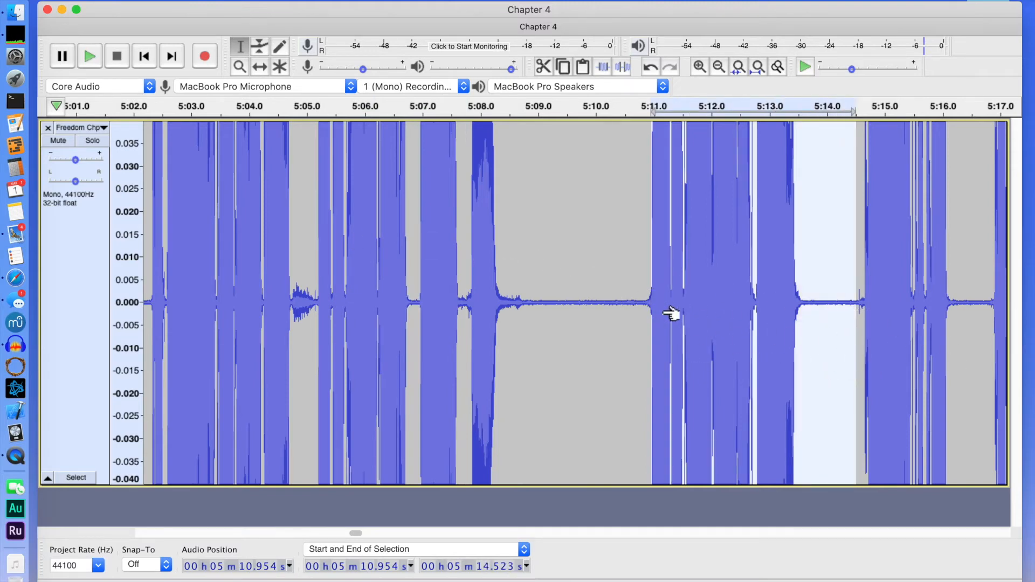
pyautogui.moveTo(646, 306); pyautogui.dragTo(316, 330)
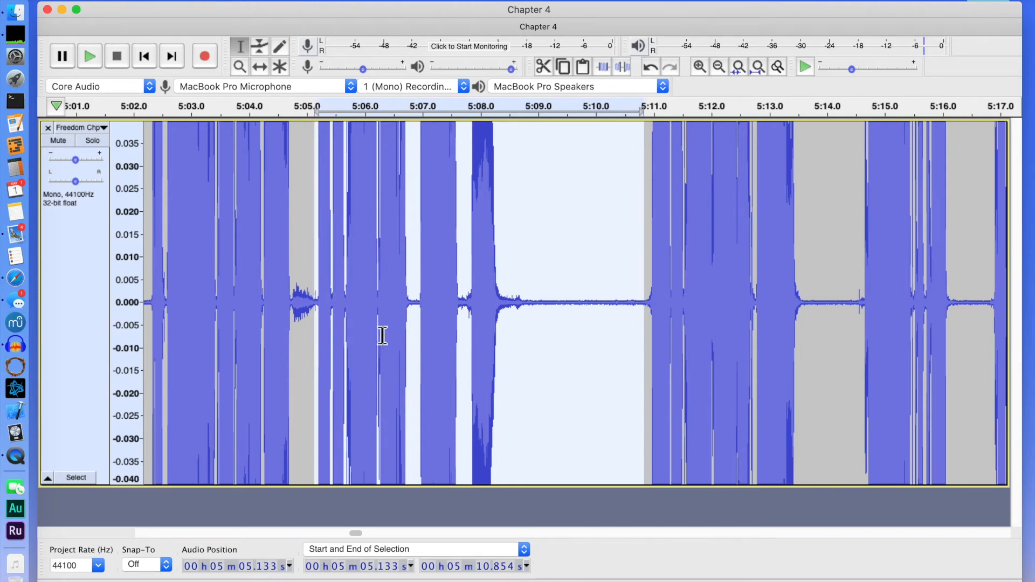
pyautogui.press('BackSpace')
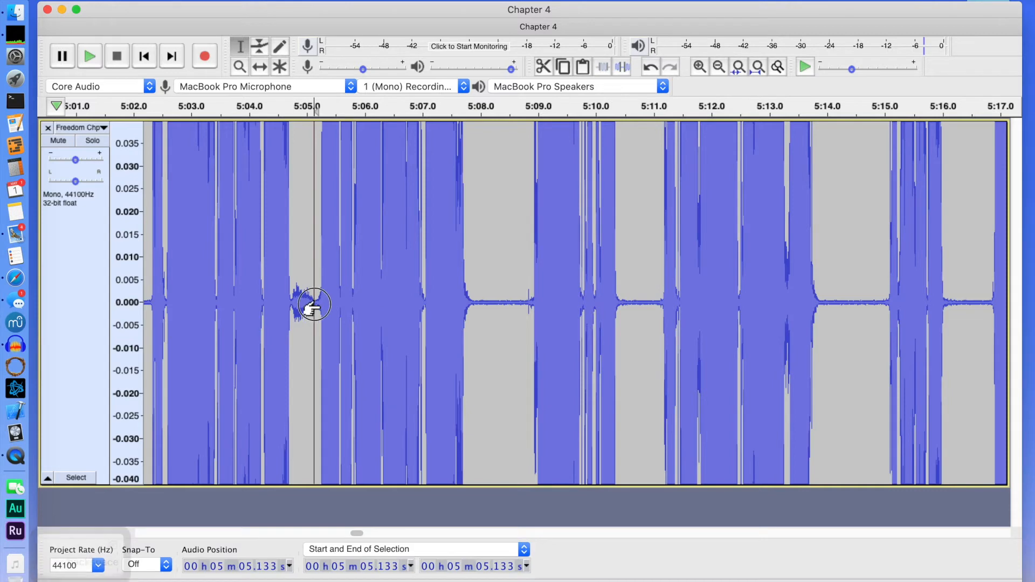
# Step: Replace the audio in the pauses at 5:04.760–5:05.133 and 5:01.539–5:02.161 with room tone
pyautogui.moveTo(314, 305); pyautogui.dragTo(291, 307)
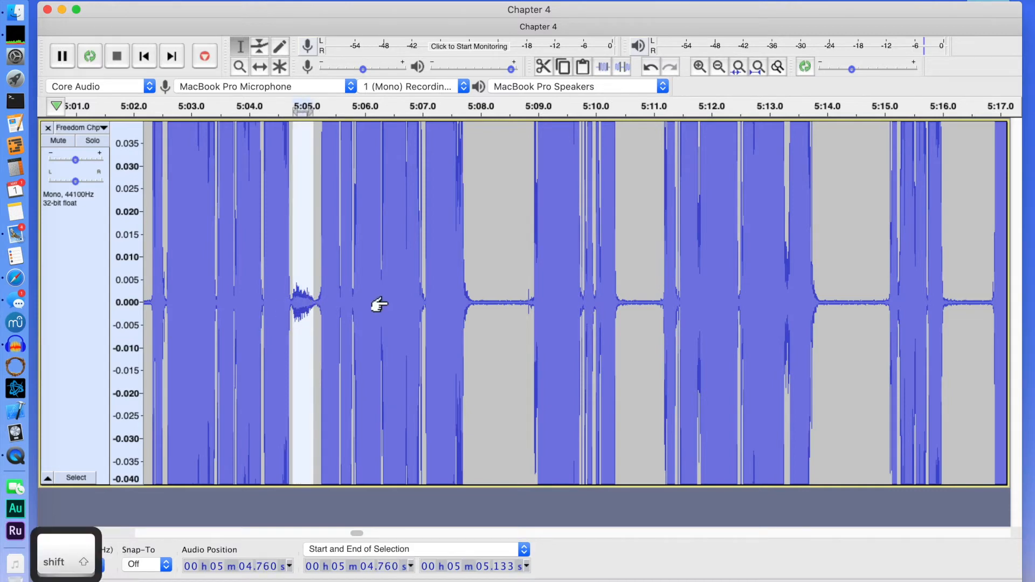
pyautogui.hotkey('shift', 'v')
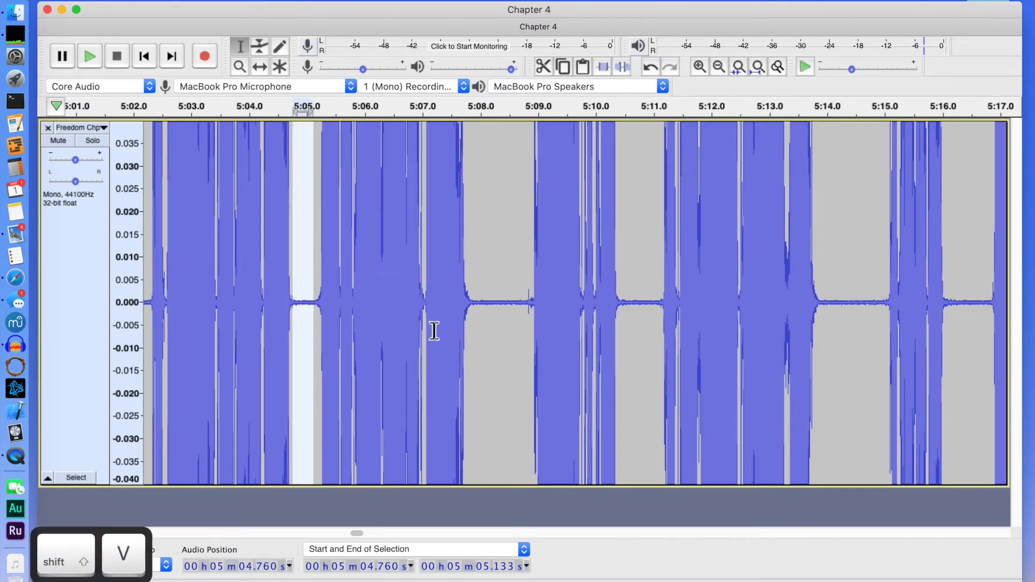
pyautogui.click(316, 533)
pyautogui.moveTo(1006, 302); pyautogui.dragTo(971, 313)
pyautogui.hotkey('shift', 'v')
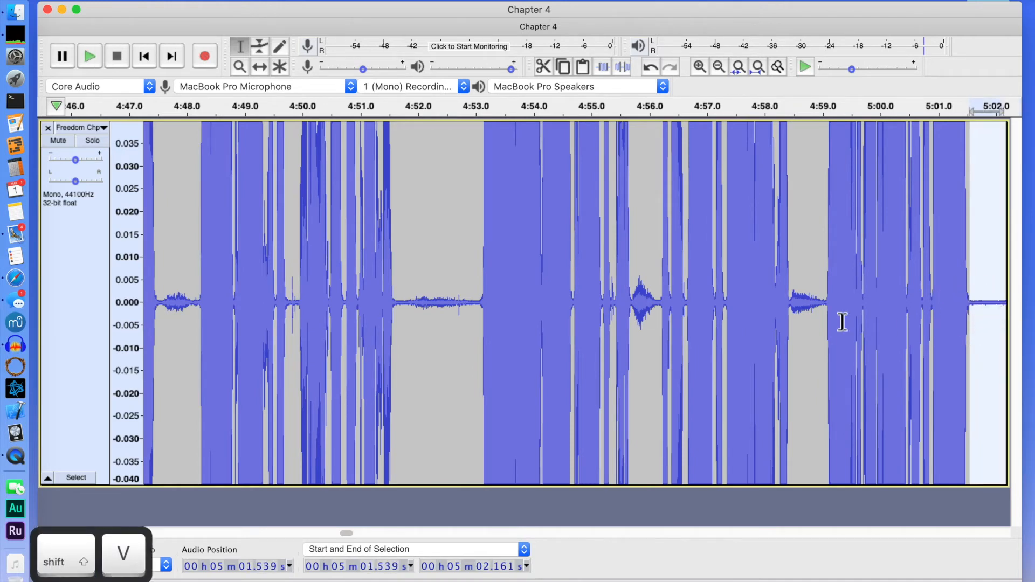
# Step: Replace the breaths in the pauses at about 4:58.4–4:59.0, about 4:55.7–4:56.2 and 4:51.653–4:53.058 with room tone
pyautogui.moveTo(822, 307); pyautogui.dragTo(790, 307)
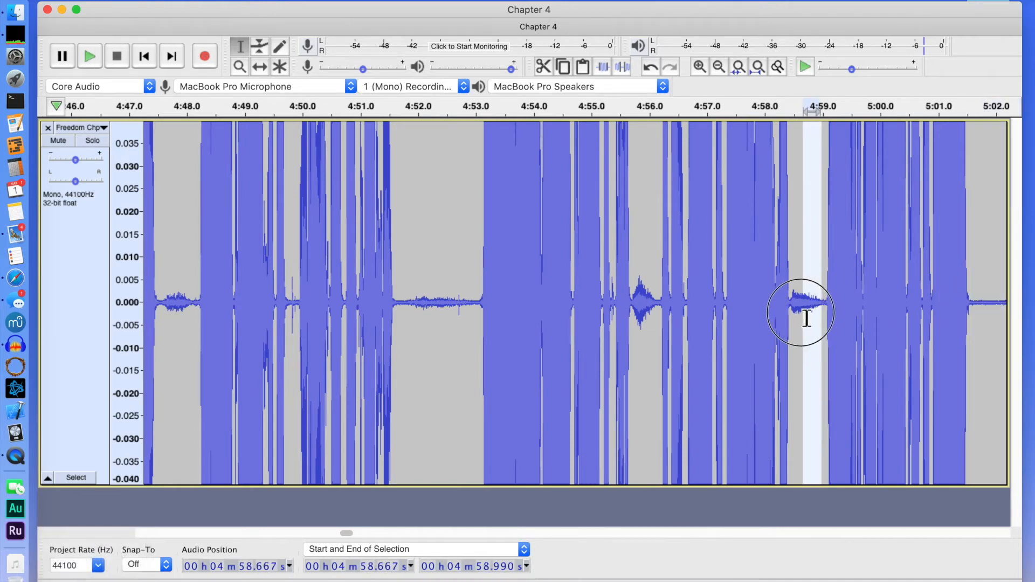
pyautogui.hotkey('shift', 'v')
pyautogui.moveTo(659, 313); pyautogui.dragTo(634, 308)
pyautogui.hotkey('shift', 'v')
pyautogui.moveTo(479, 307); pyautogui.dragTo(398, 310)
pyautogui.hotkey('shift', 'v')
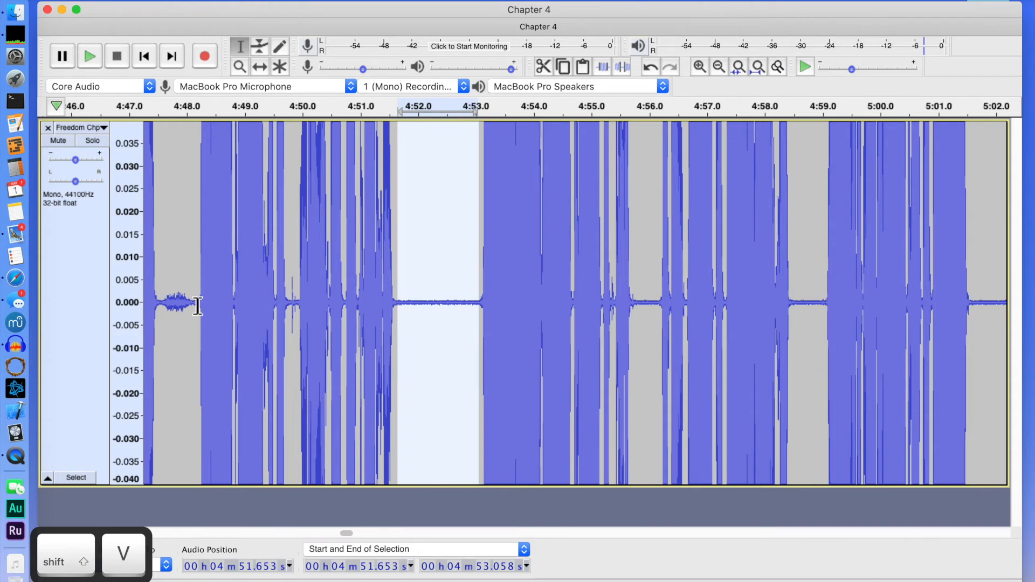
# Step: Replace the click at 4:49.775–4:49.912 and the breath in the pause at 4:47.524–4:48.183 with room tone
pyautogui.moveTo(297, 310); pyautogui.dragTo(289, 307)
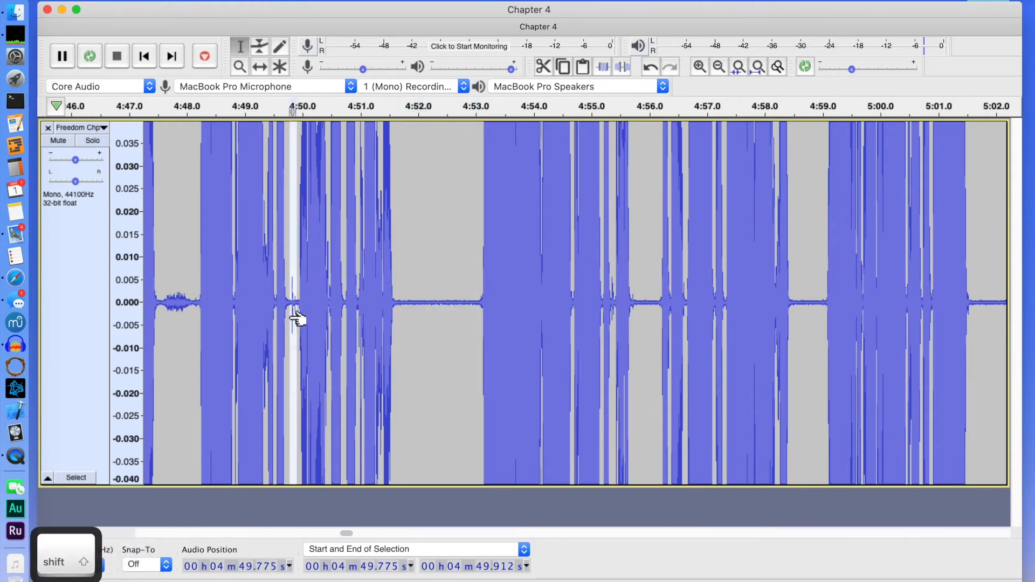
pyautogui.hotkey('shift', 'v')
pyautogui.moveTo(197, 306); pyautogui.dragTo(159, 306)
pyautogui.hotkey('shift', 'v')
# Step: Play the speech from 4:43.022 and replace the click and breath in the pause at 4:44.651–4:46.193 with room tone
pyautogui.click(320, 534)
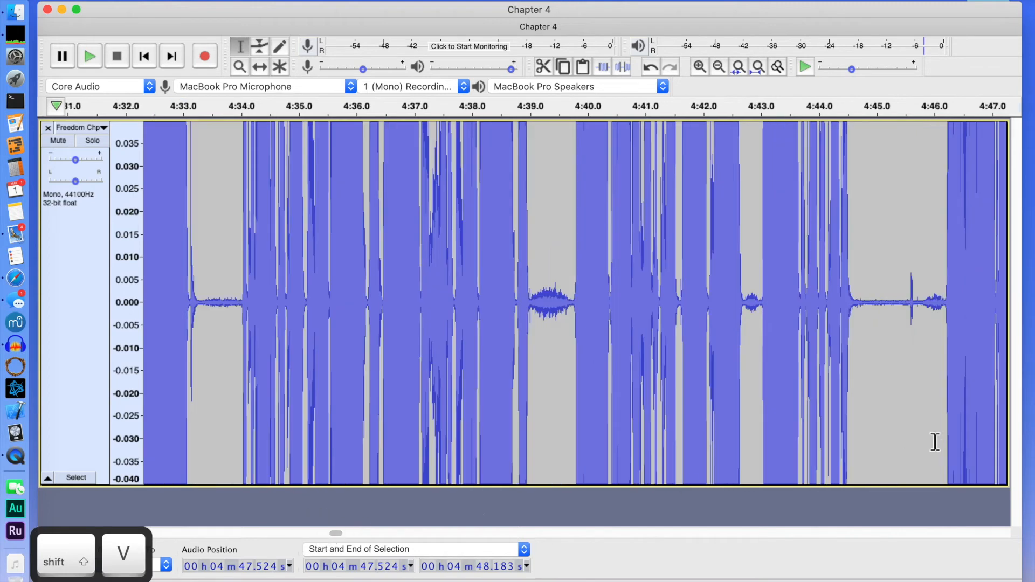
pyautogui.moveTo(944, 307); pyautogui.dragTo(911, 309)
pyautogui.click(853, 304)
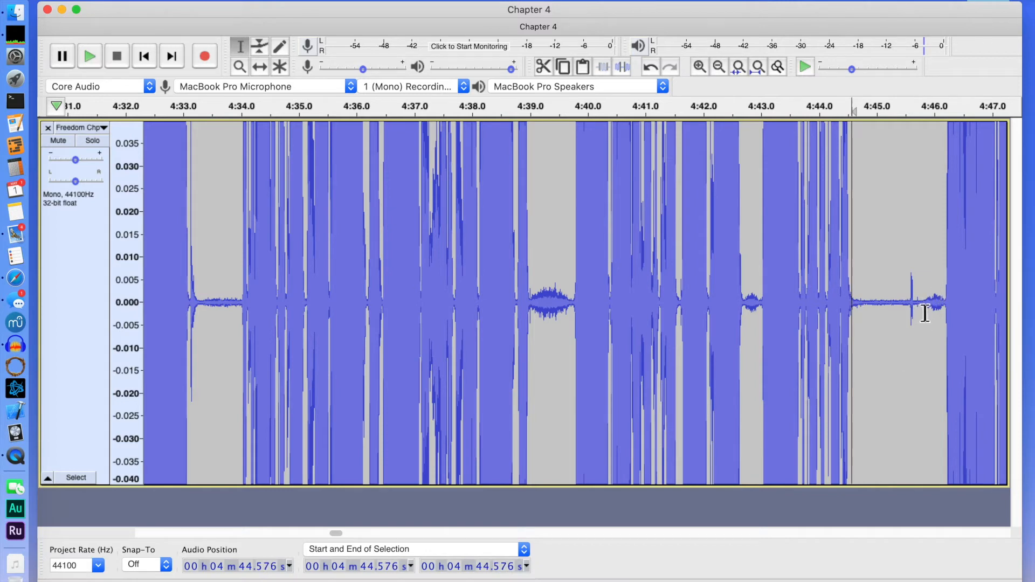
pyautogui.click(762, 305)
pyautogui.press('space')
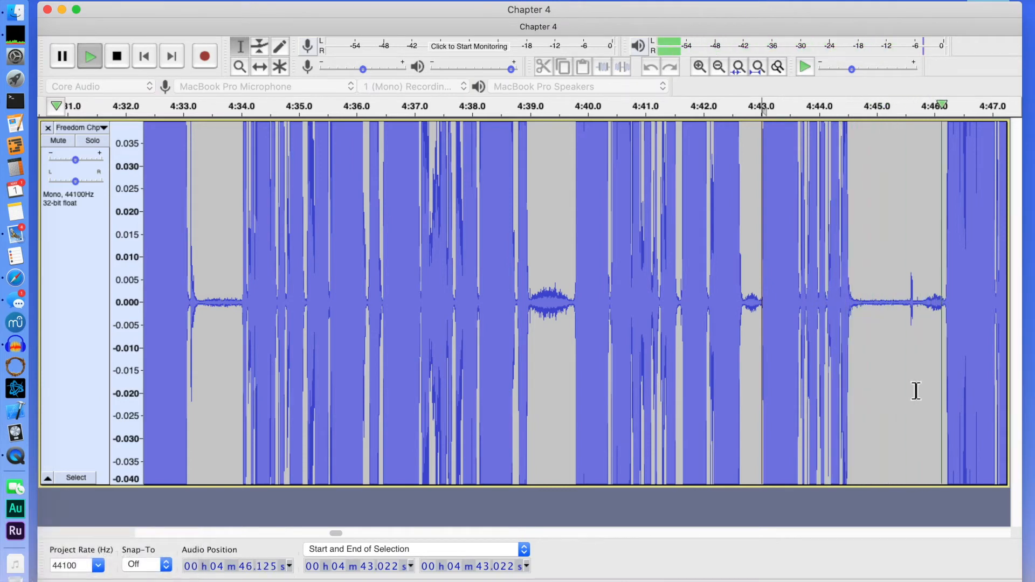
pyautogui.press('space')
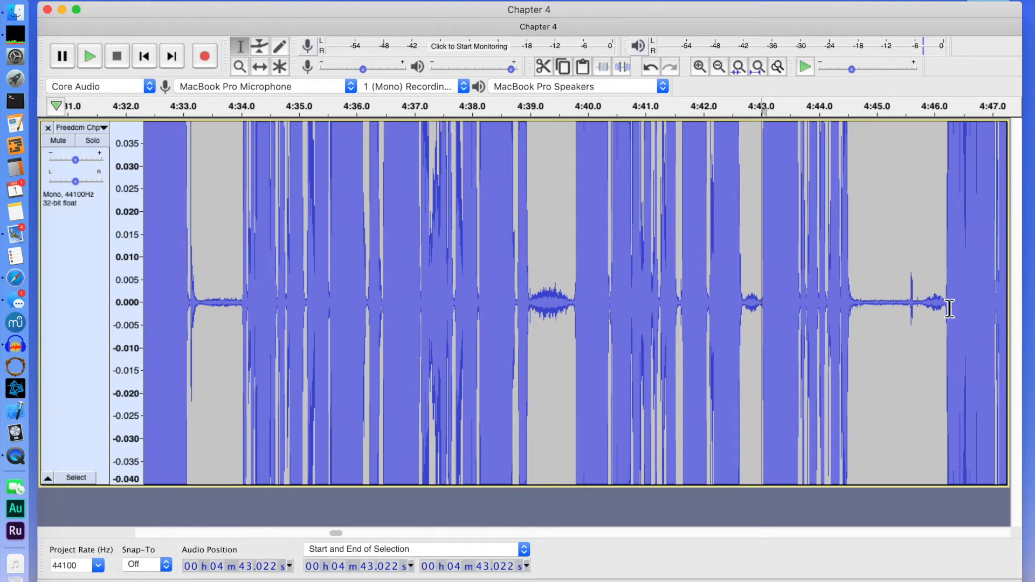
pyautogui.moveTo(946, 309); pyautogui.dragTo(858, 303)
pyautogui.press('shift')
pyautogui.hotkey('shift', 'v')
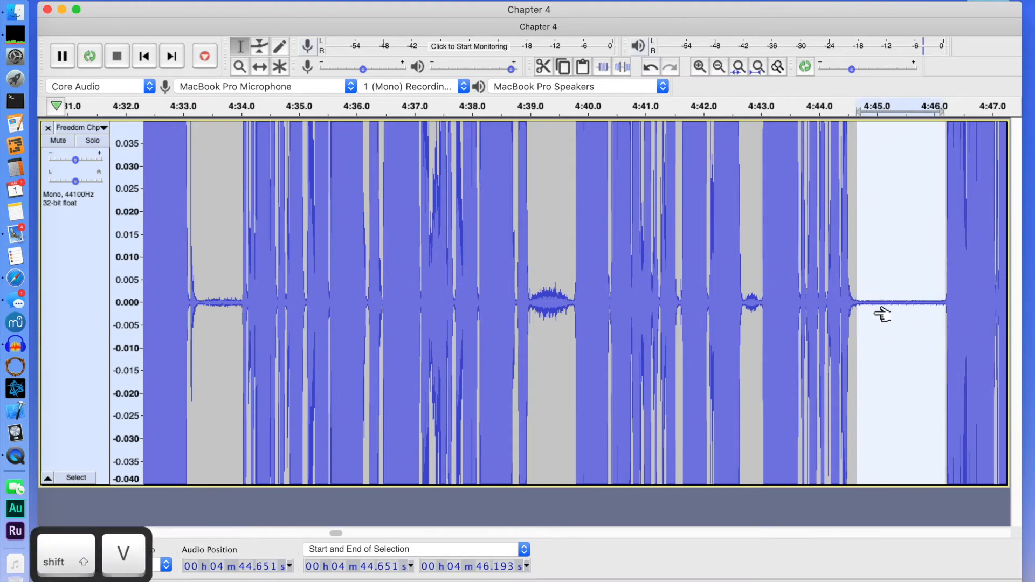
# Step: Replace the noise in the pauses at about 4:42.8–4:43.0, 4:39.030–4:39.726 and 4:33.247–4:33.968 with room tone
pyautogui.moveTo(760, 305); pyautogui.dragTo(747, 306)
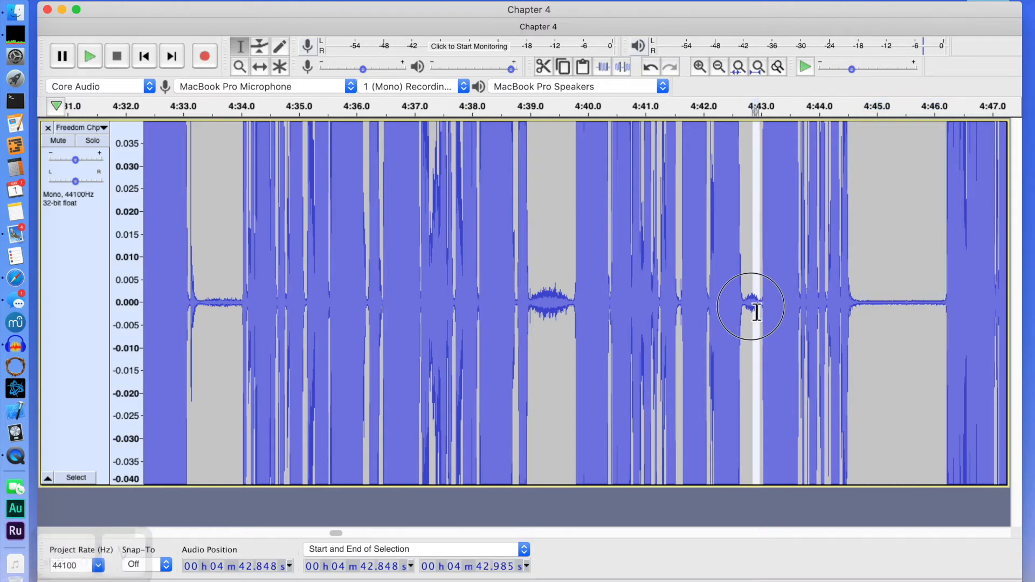
pyautogui.hotkey('shift', 'v')
pyautogui.moveTo(573, 306); pyautogui.dragTo(532, 310)
pyautogui.hotkey('shift', 'v')
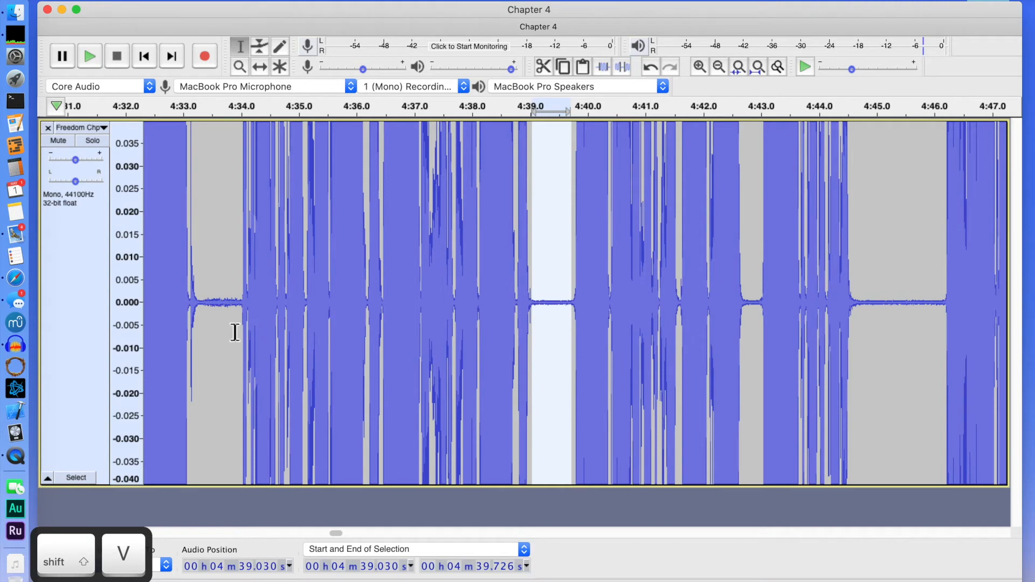
pyautogui.moveTo(242, 306); pyautogui.dragTo(197, 308)
pyautogui.hotkey('shift', 'v')
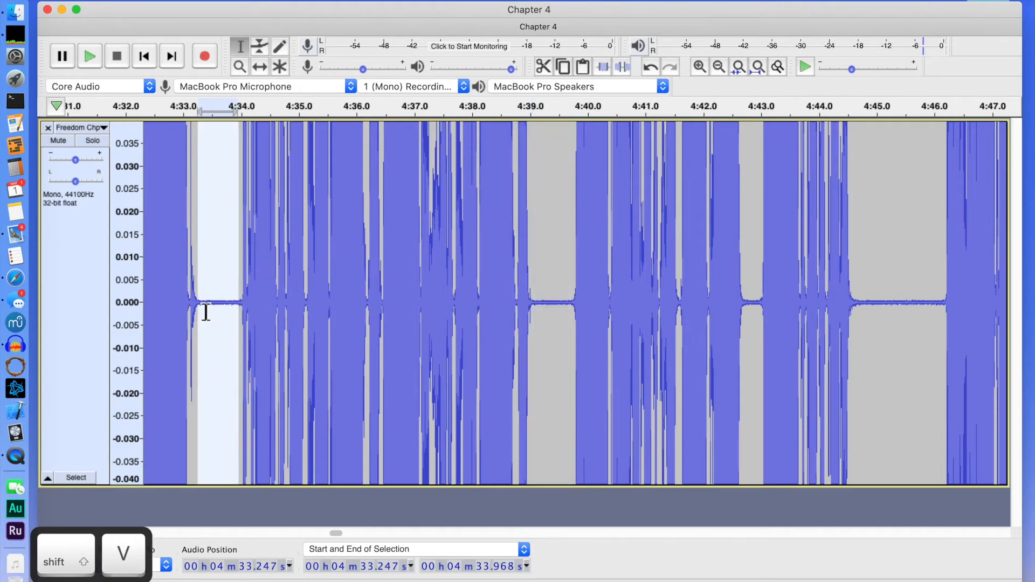
# Step: Lower the volume of the short sound at the end of the word at 4:33.110–4:33.309
pyautogui.moveTo(196, 307); pyautogui.dragTo(201, 308)
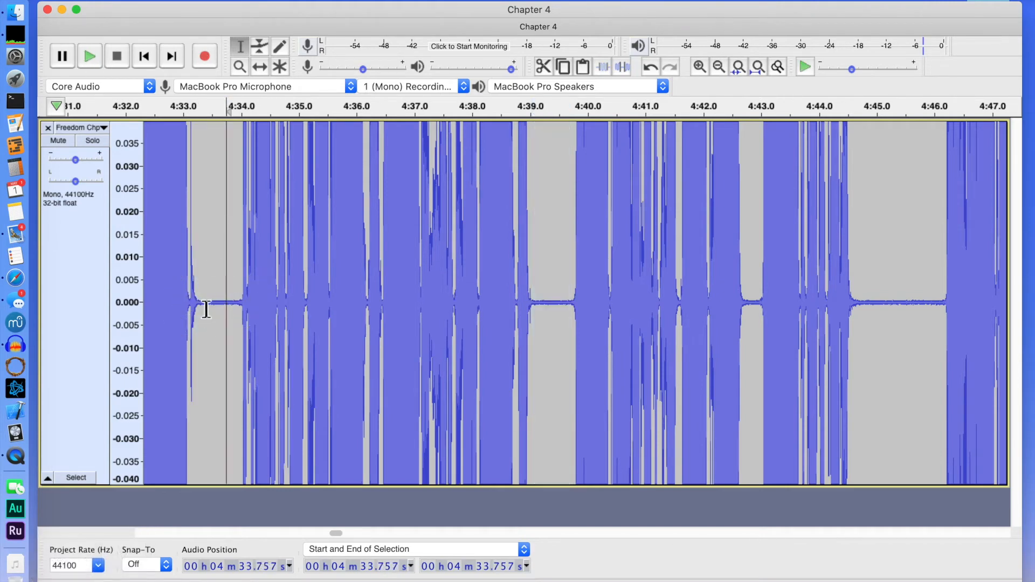
pyautogui.hotkey('shift', '2')
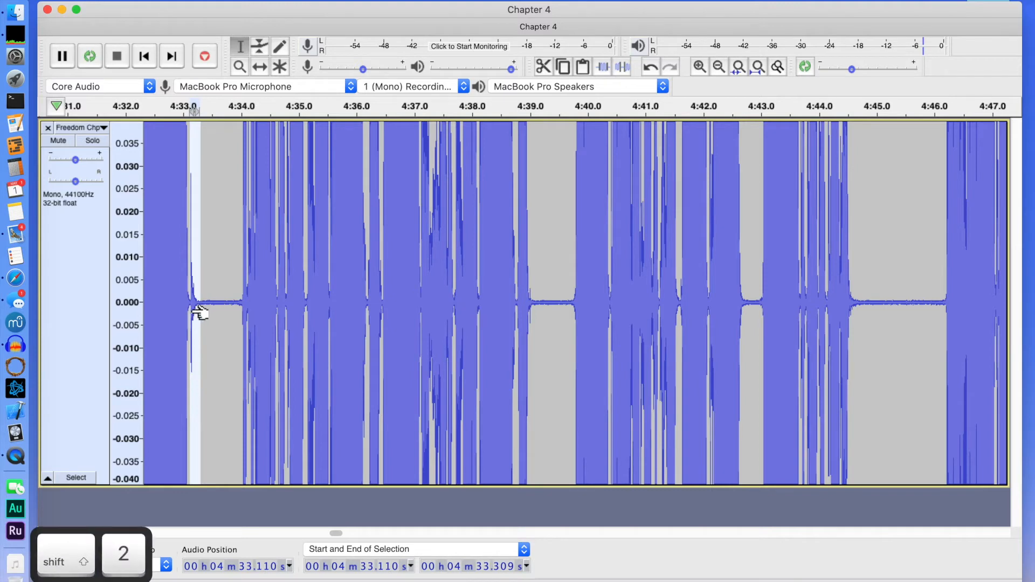
pyautogui.click(213, 200)
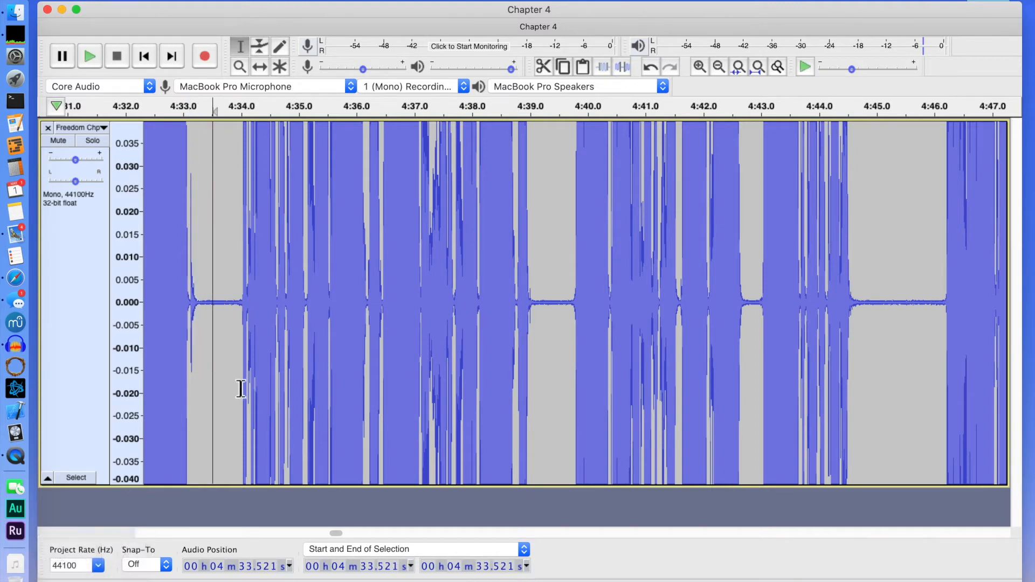
# Step: Replace the noise in the pauses at 4:31.046–4:32.203, 4:24.492–4:25.164 and 4:21.445–4:22.167 with room tone
pyautogui.click(299, 534)
pyautogui.moveTo(1001, 299); pyautogui.dragTo(938, 315)
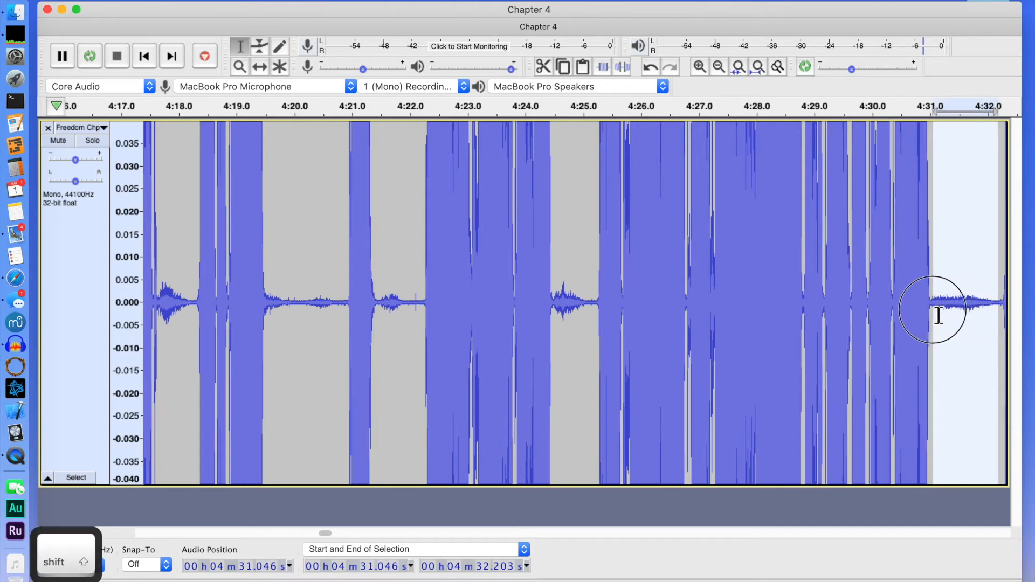
pyautogui.hotkey('shift', 'v')
pyautogui.moveTo(593, 307); pyautogui.dragTo(554, 314)
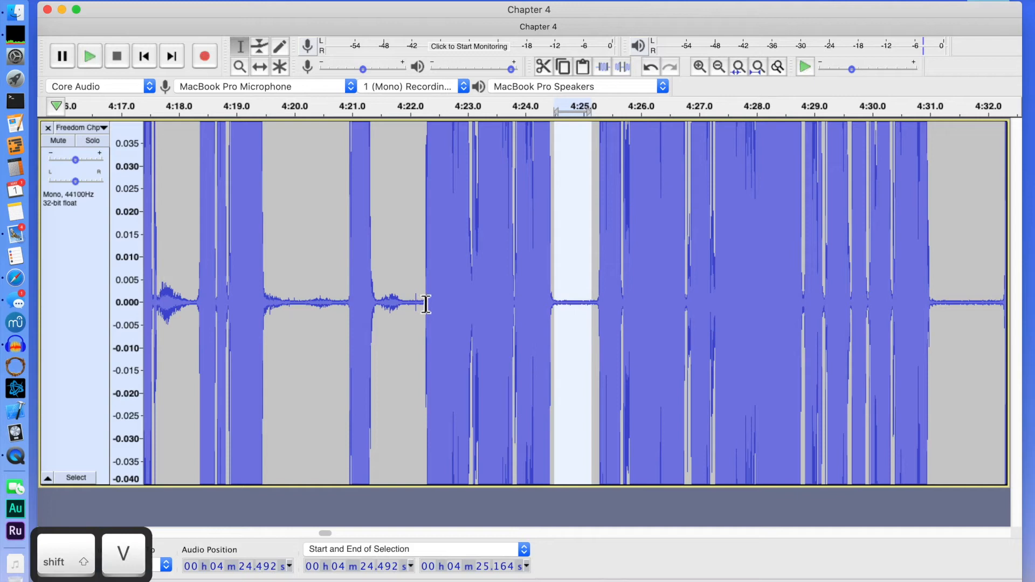
pyautogui.moveTo(420, 306); pyautogui.dragTo(377, 316)
pyautogui.hotkey('shift', 'v')
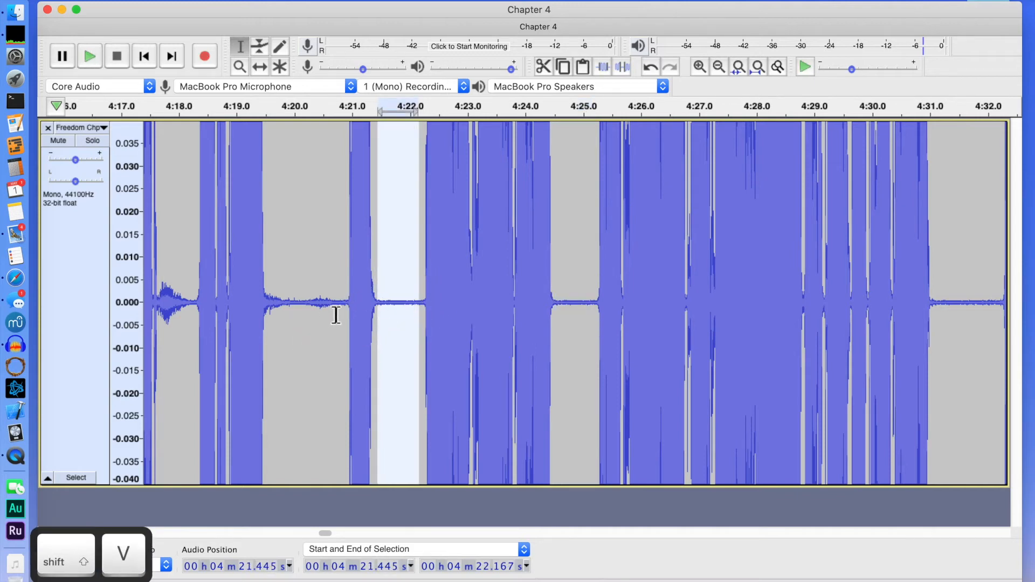
# Step: Replace the noise in the pause at 4:19.841–4:20.873 and the breath at about 4:17.7–4:18.2 with room tone
pyautogui.moveTo(346, 301); pyautogui.dragTo(285, 316)
pyautogui.hotkey('shift', 'v')
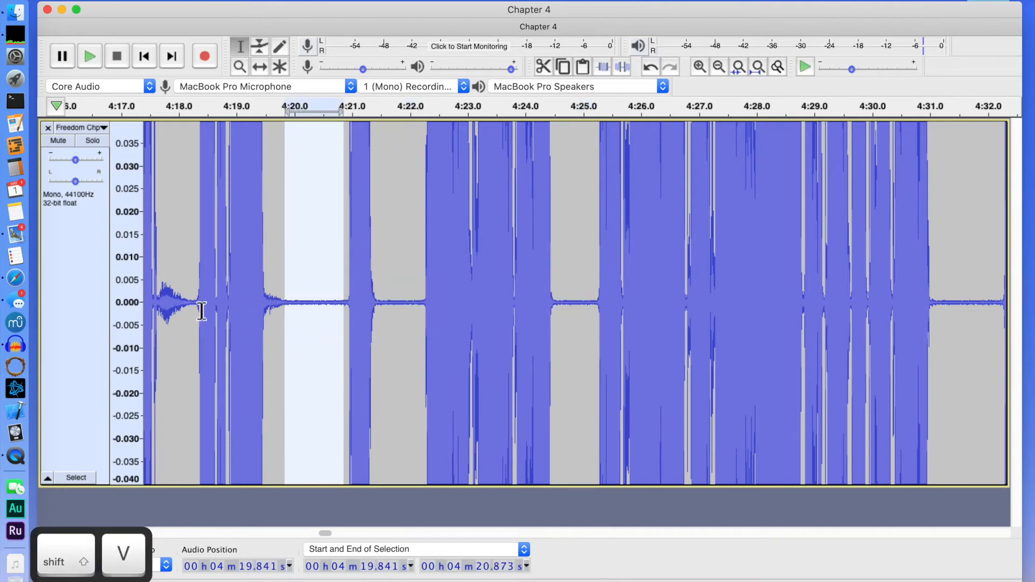
pyautogui.moveTo(189, 306); pyautogui.dragTo(161, 306)
pyautogui.hotkey('shift', 'v')
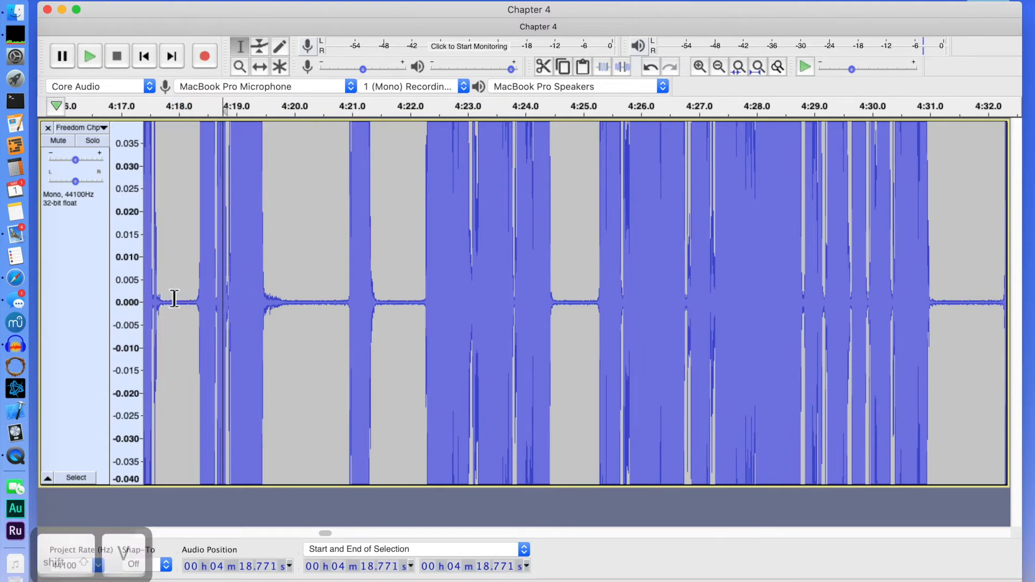
# Step: Lower the volume of the short sound at the end of the word at 4:17.565–4:17.727
pyautogui.moveTo(164, 300); pyautogui.dragTo(155, 305)
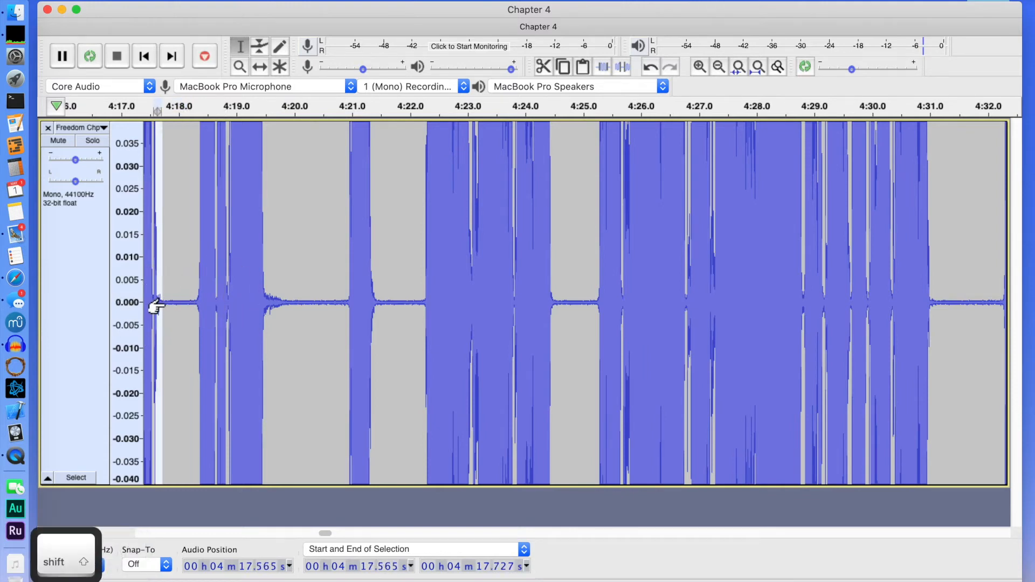
pyautogui.hotkey('shift', '2')
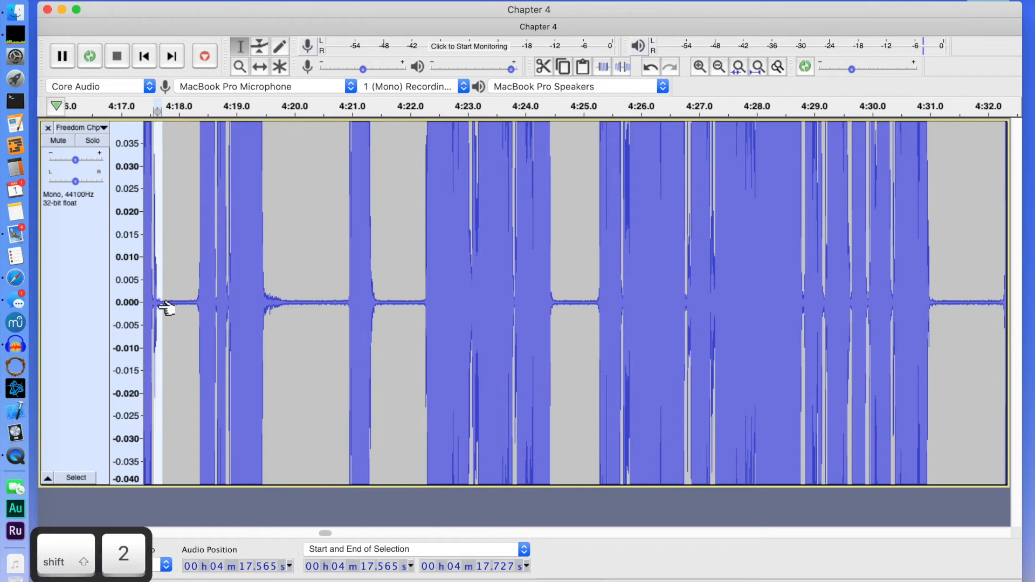
pyautogui.click(173, 297)
pyautogui.moveTo(179, 308); pyautogui.dragTo(361, 298)
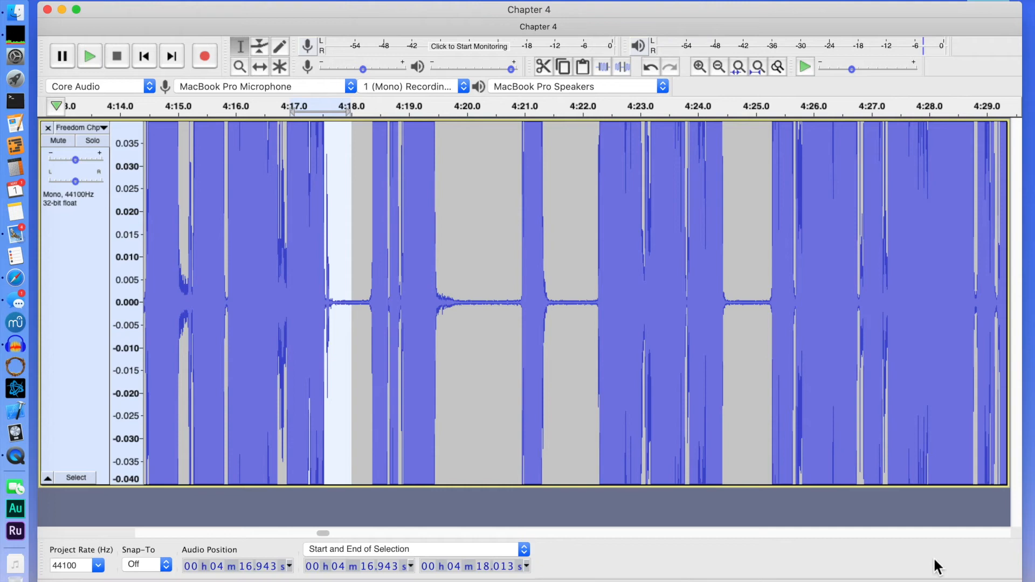
# Step: Replace the breath in the pause at about 4:13.6–4:14.3 with room tone
pyautogui.click(282, 532)
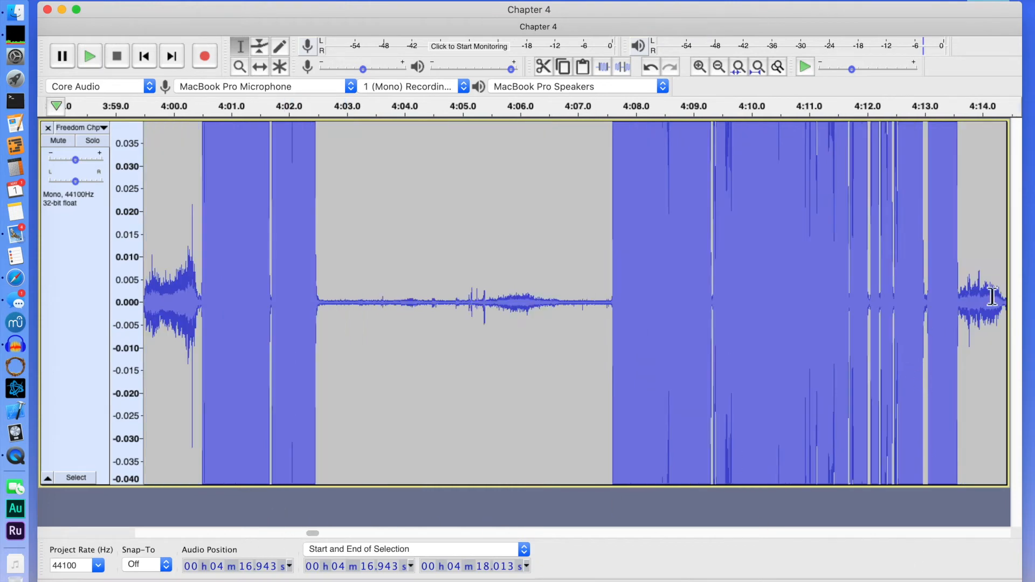
pyautogui.moveTo(1003, 306); pyautogui.dragTo(960, 307)
pyautogui.hotkey('shift', 'v')
# Step: Try replacing the long pause at about 4:02.8–4:07.5 with room tone and play the speech leading into it from 4:00.528
pyautogui.moveTo(605, 300); pyautogui.dragTo(338, 332)
pyautogui.hotkey('shift', 'v')
pyautogui.click(499, 302)
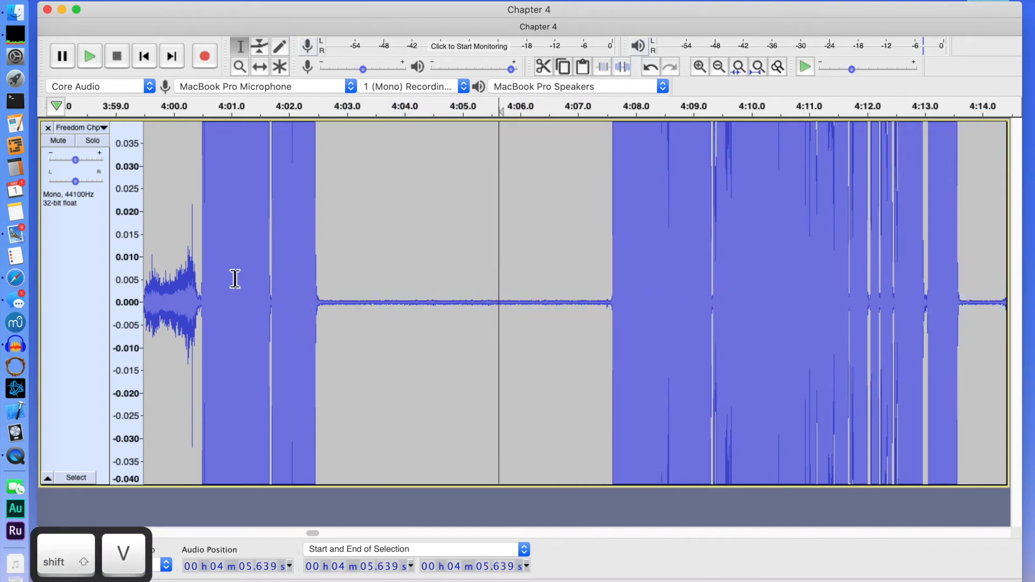
pyautogui.click(205, 294)
pyautogui.press('space')
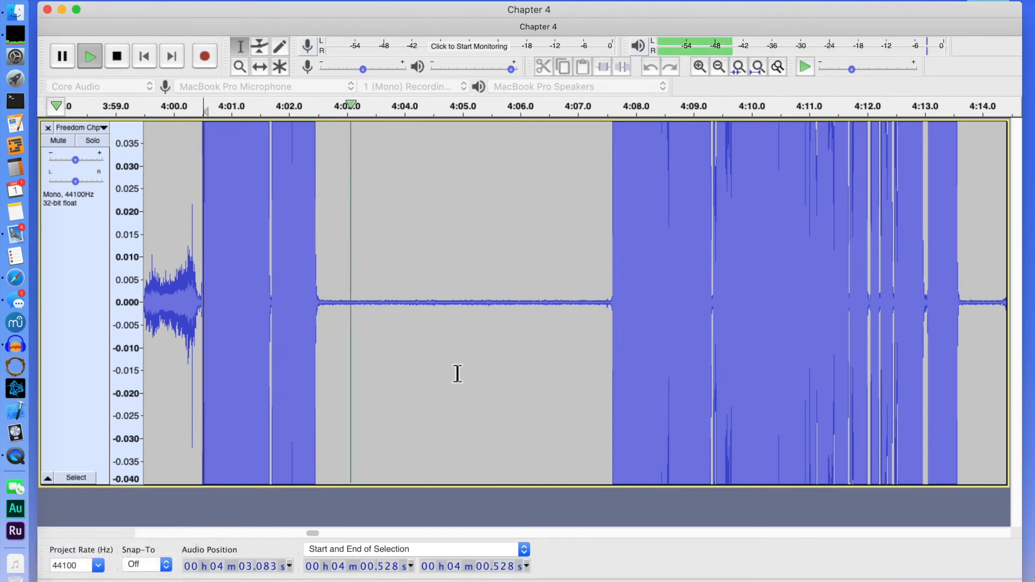
pyautogui.press('space')
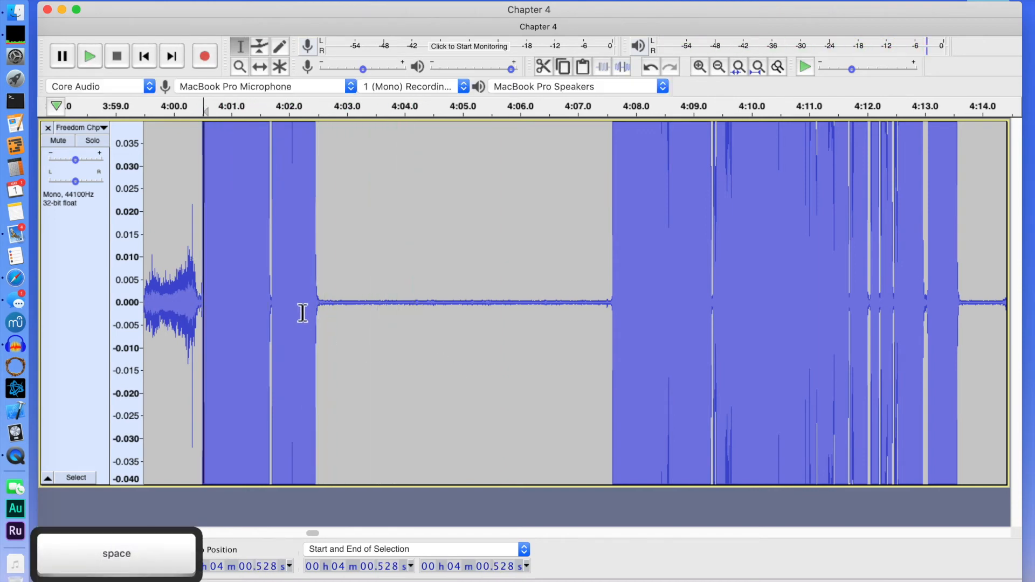
pyautogui.hotkey('ctrl', 'z')
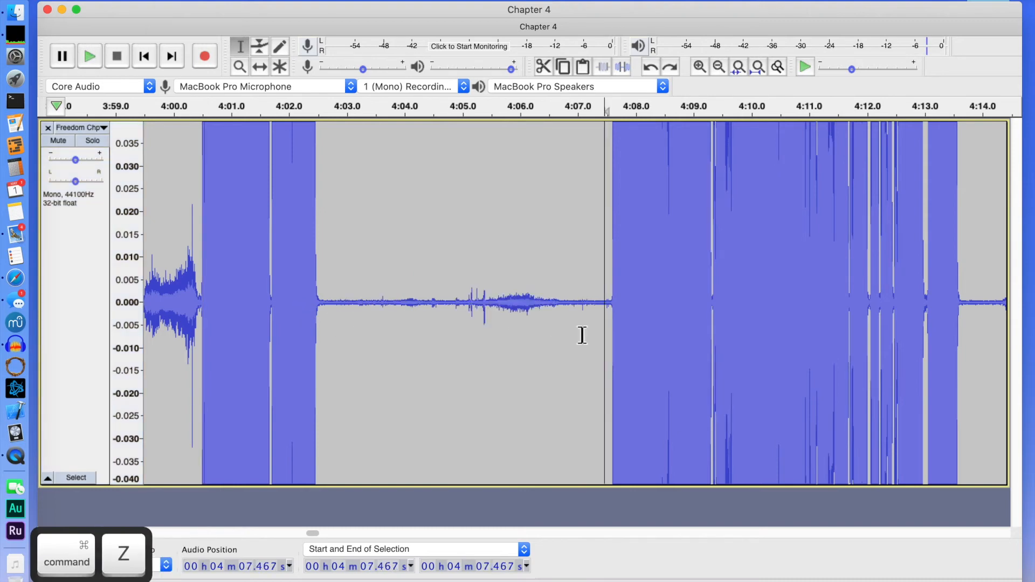
# Step: Play the speech on both sides of the long pause, starting from 4:00.465 and from 4:07.529
pyautogui.click(200, 297)
pyautogui.press('space')
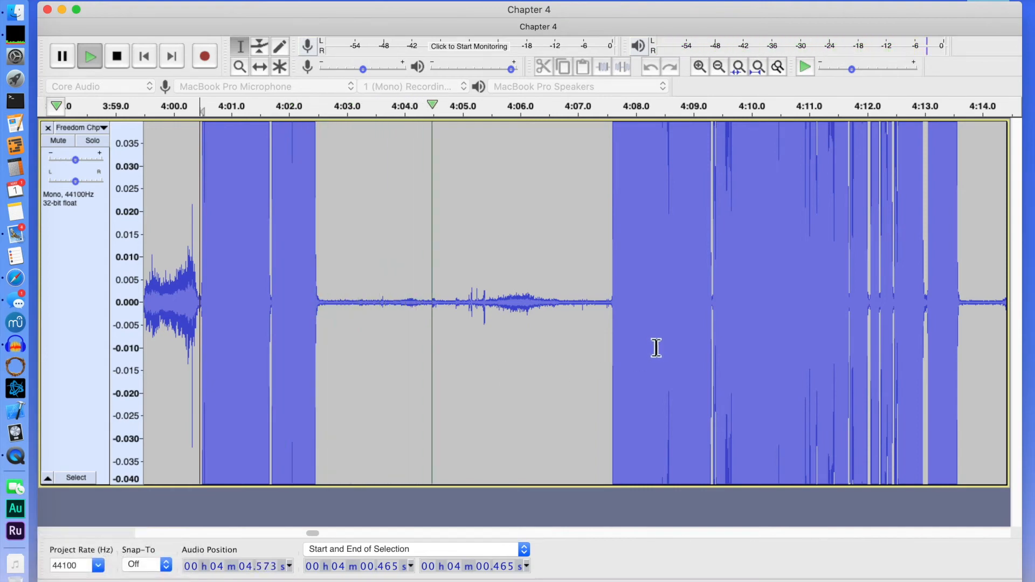
pyautogui.click(610, 303)
pyautogui.press('space')
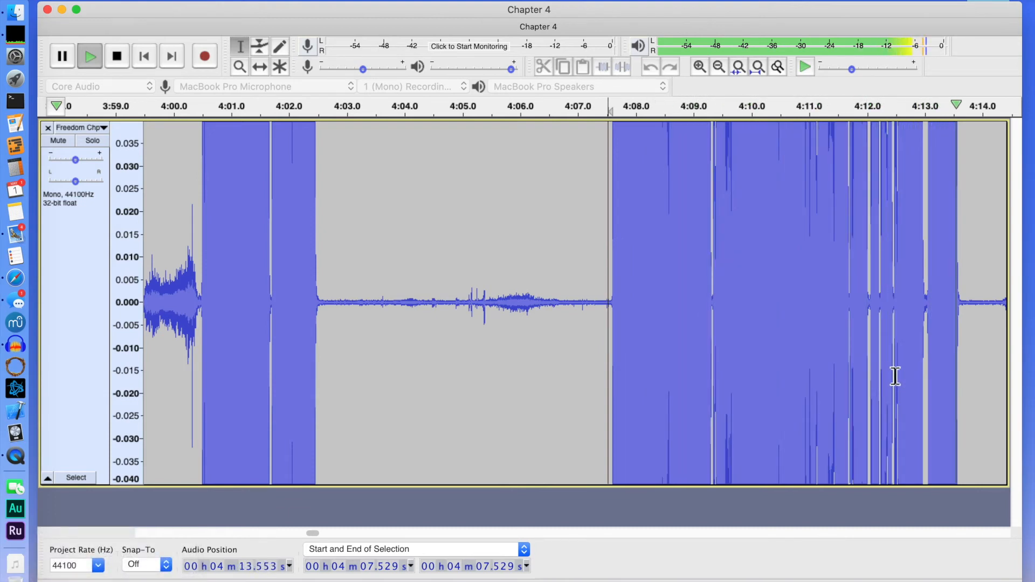
pyautogui.press('space')
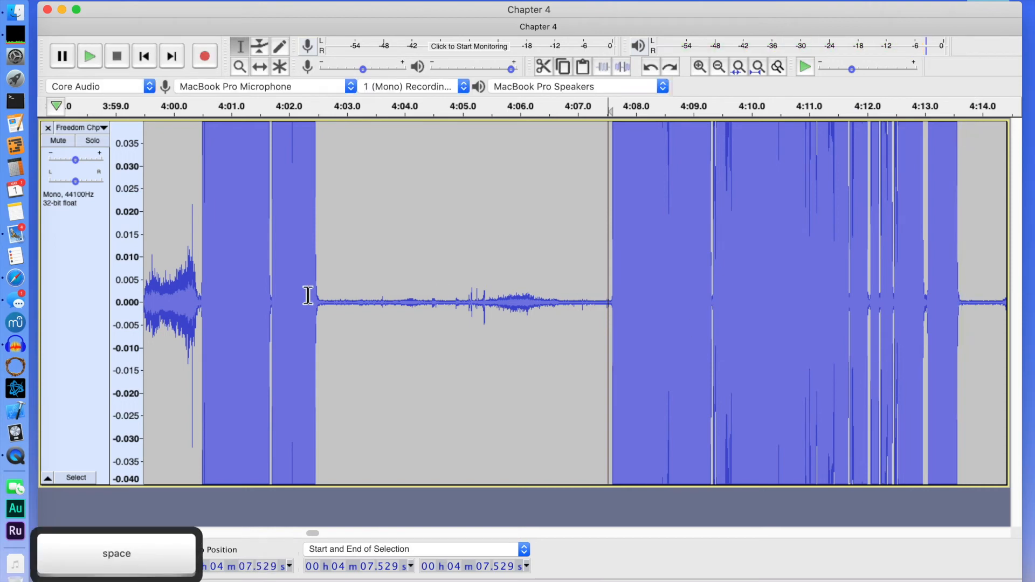
# Step: Compare the earlier take from 3:57.991 with the take after the long pause by playing from 4:07.542 and 4:07.604
pyautogui.moveTo(333, 313); pyautogui.dragTo(124, 302)
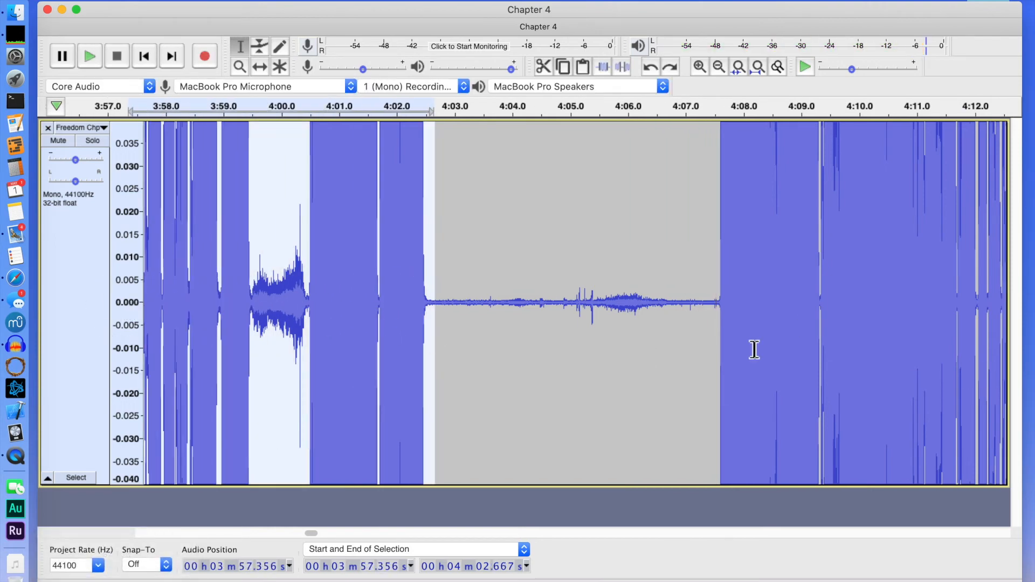
pyautogui.click(165, 286)
pyautogui.press('space')
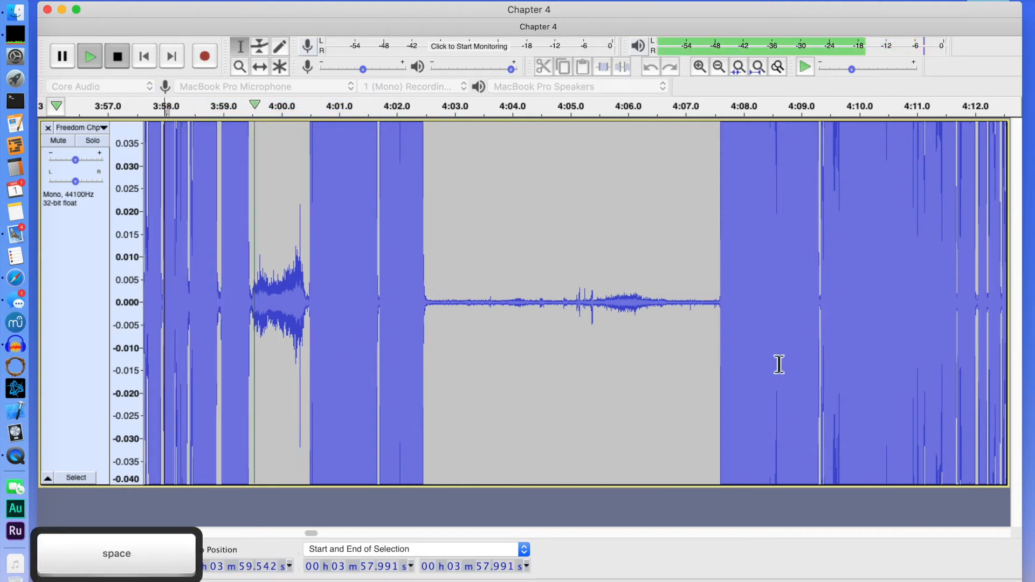
pyautogui.click(743, 346)
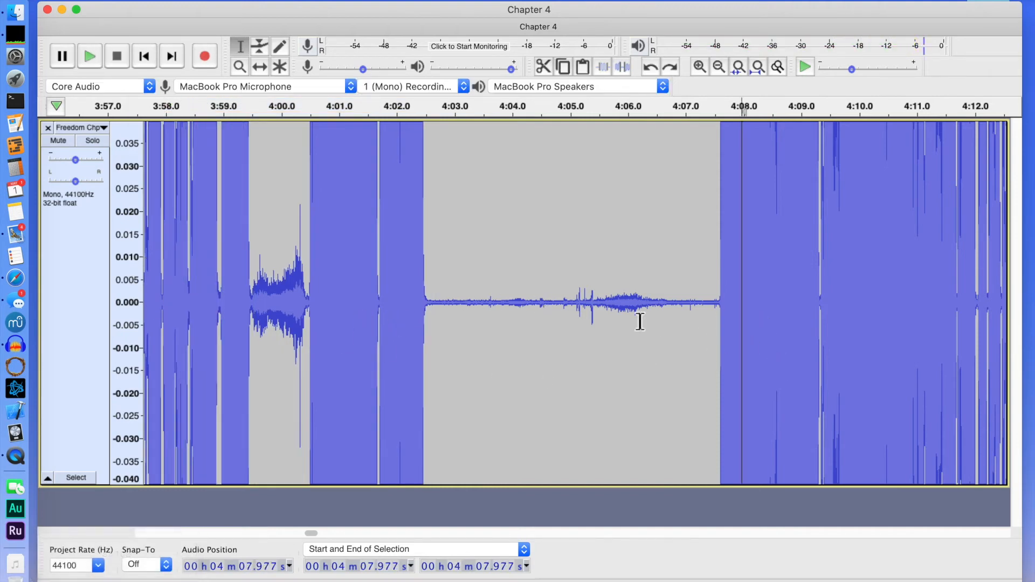
pyautogui.click(717, 309)
pyautogui.press('space')
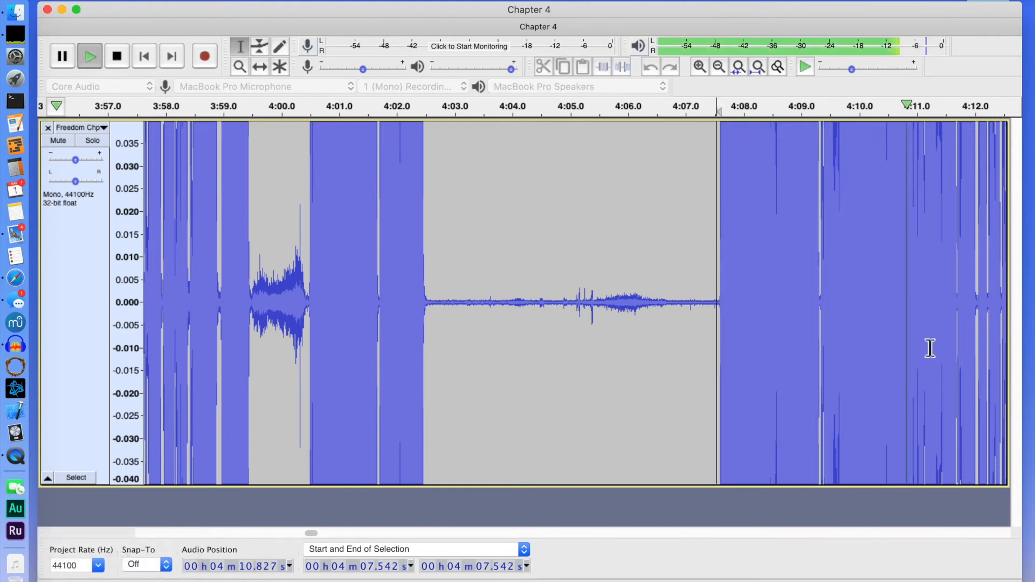
pyautogui.press('space')
pyautogui.click(721, 308)
pyautogui.press('space')
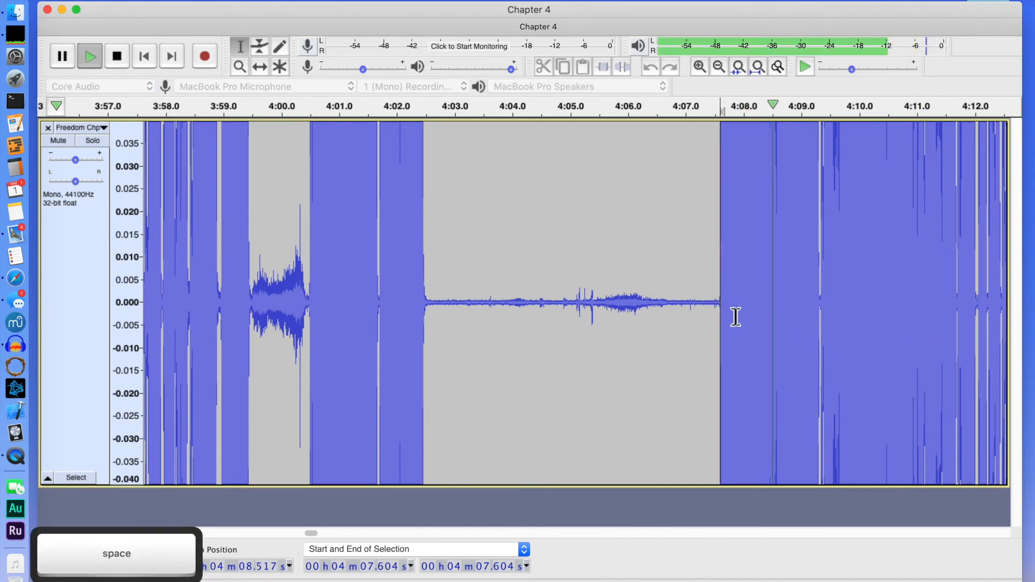
pyautogui.press('space')
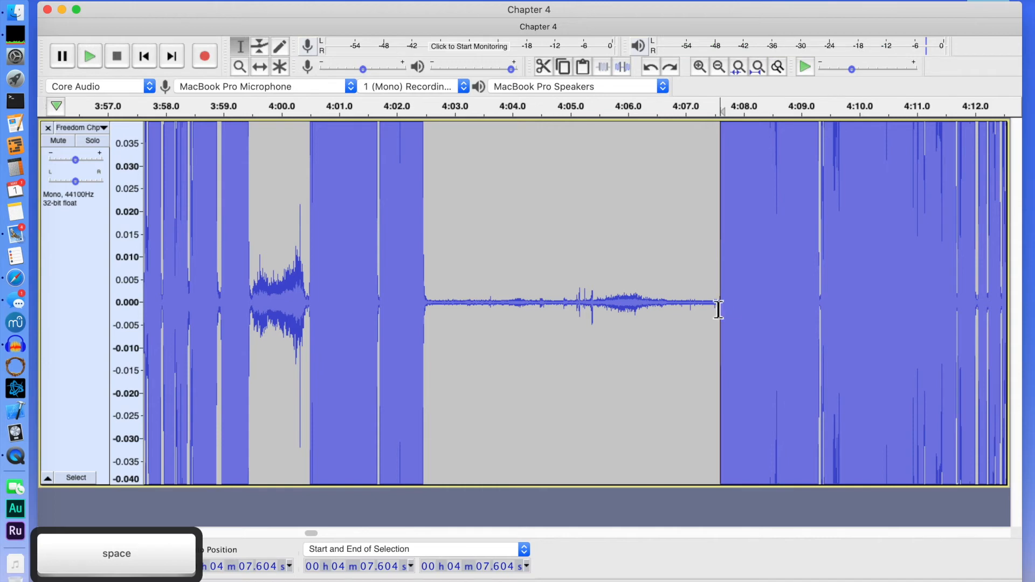
# Step: Select the unwanted take and the long pause from 3:53.688 to 4:07.542, play the selection and delete it
pyautogui.moveTo(713, 308); pyautogui.dragTo(399, 317)
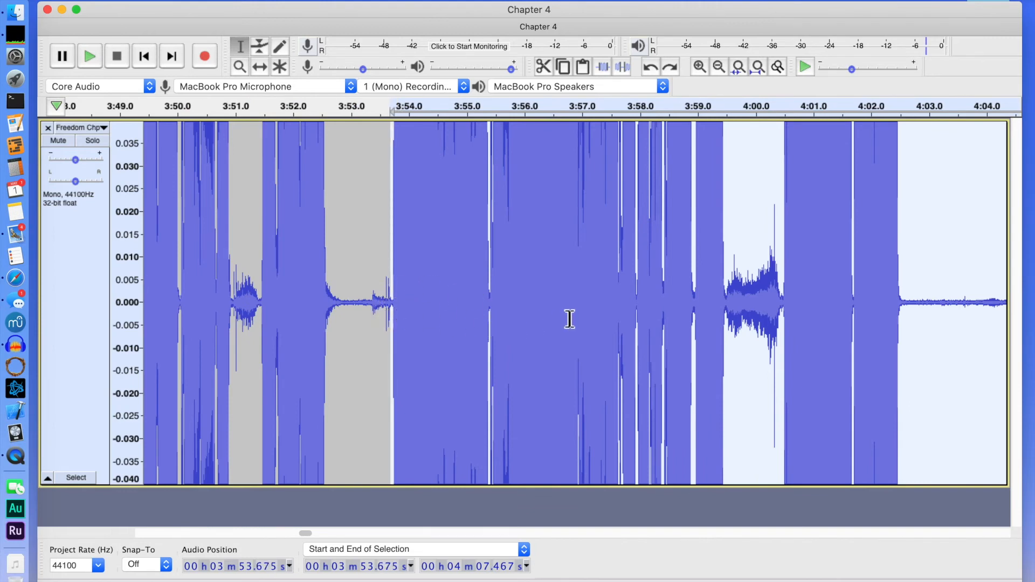
pyautogui.click(656, 529)
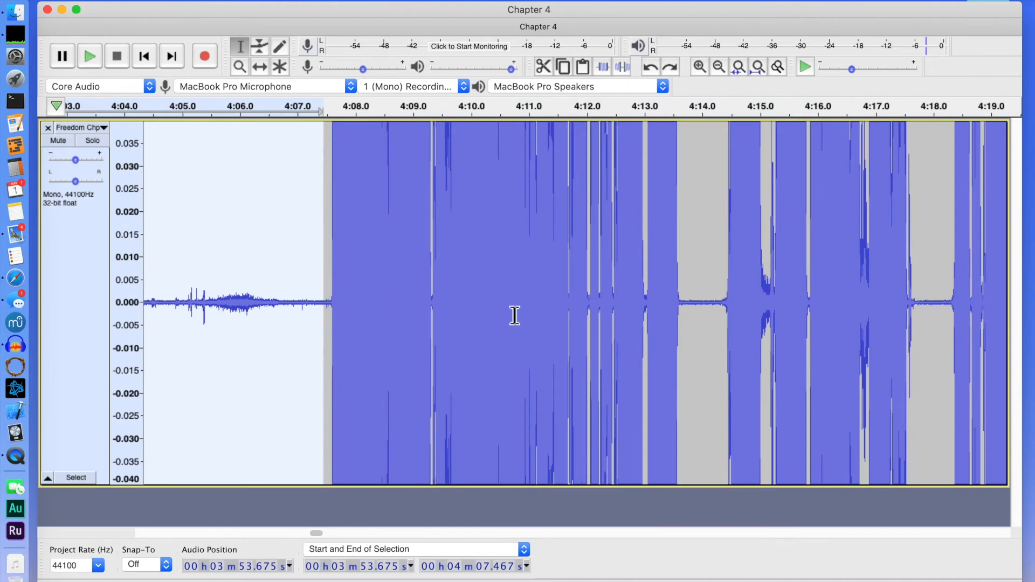
pyautogui.moveTo(334, 309); pyautogui.dragTo(284, 315)
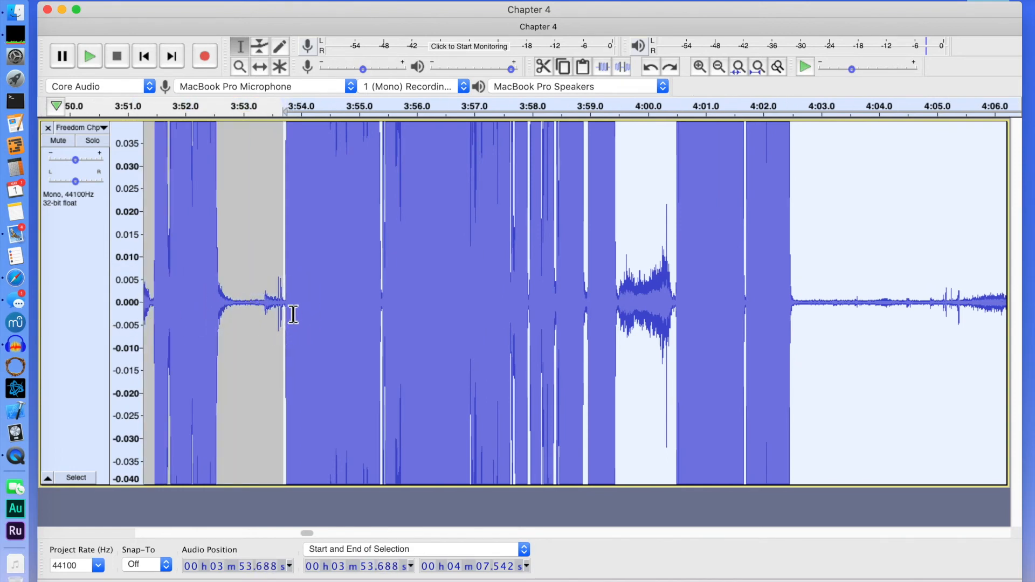
pyautogui.press('space')
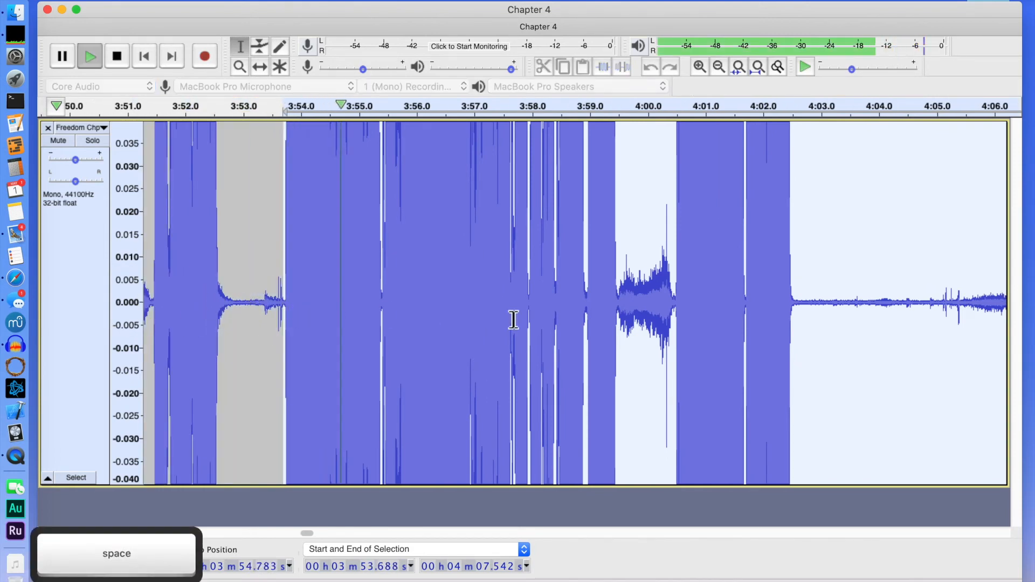
pyautogui.press('space')
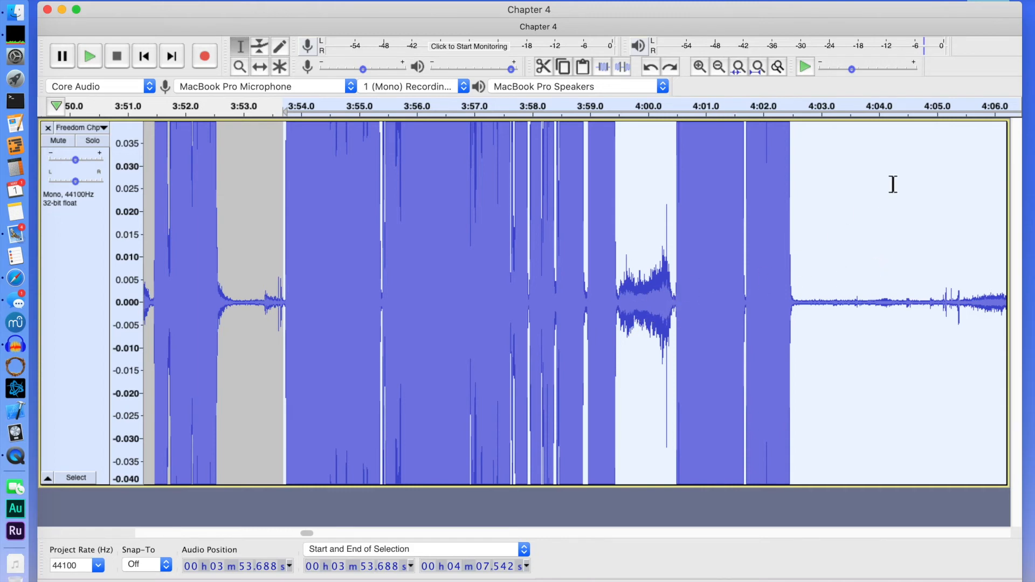
pyautogui.press('BackSpace')
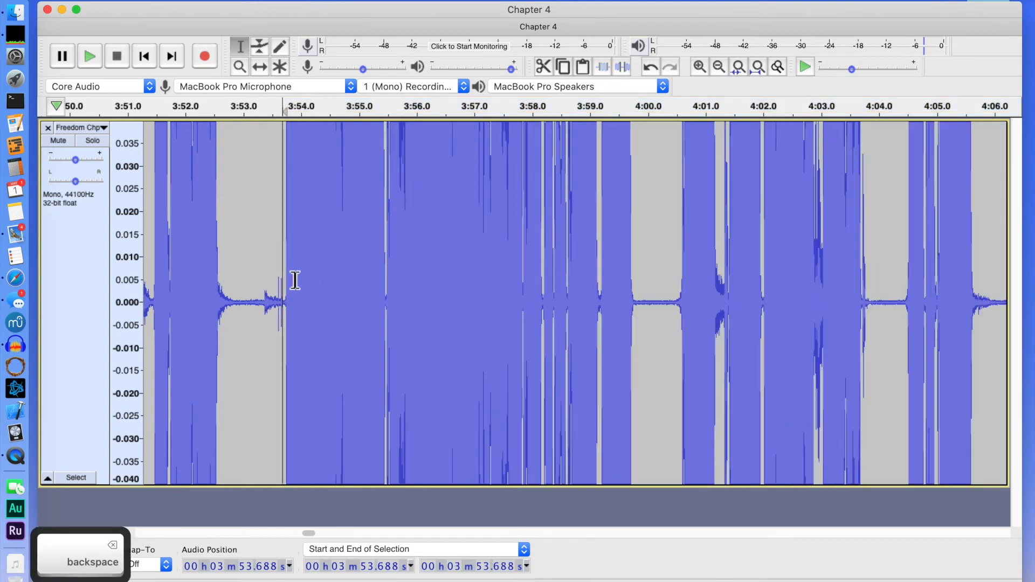
# Step: Replace the clicks in the pause at 3:52.942–3:53.688 and the breath at about 3:51.0–3:51.4 with room tone
pyautogui.moveTo(281, 305); pyautogui.dragTo(240, 303)
pyautogui.hotkey('shift', 'space')
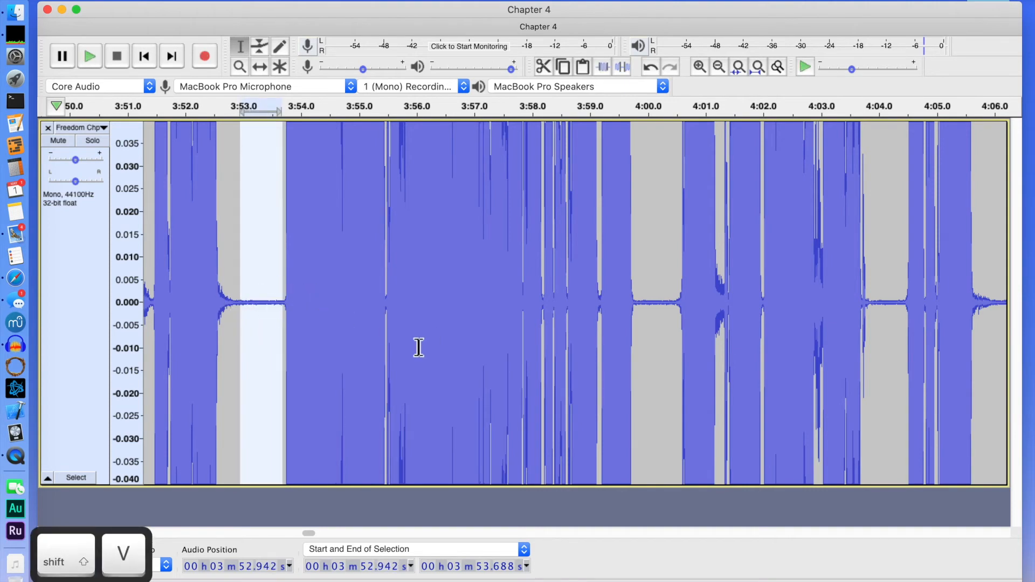
pyautogui.click(281, 533)
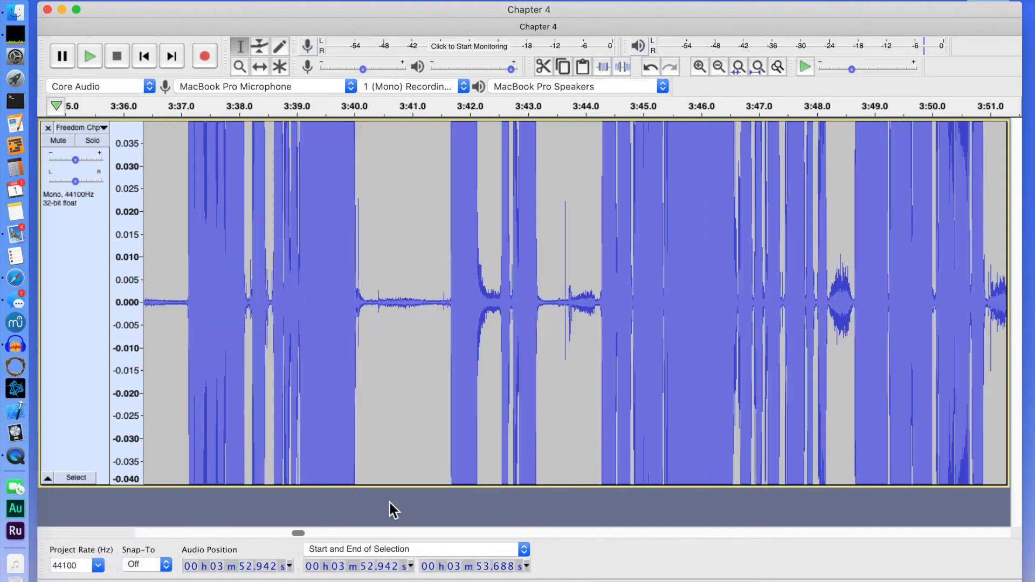
pyautogui.moveTo(986, 306)
pyautogui.mouseDown()
pyautogui.moveTo(1012, 305)
pyautogui.moveTo(998, 304)
pyautogui.mouseUp()
pyautogui.click(967, 330)
pyautogui.moveTo(909, 304); pyautogui.dragTo(880, 321)
pyautogui.hotkey('shift', 'v')
# Step: Replace the breaths and clicks in the pauses at 3:48.203–3:48.664, about 3:43.2–3:44.2 and 3:40.157–3:41.612 with room tone
pyautogui.click(747, 310)
pyautogui.moveTo(747, 310); pyautogui.dragTo(721, 286)
pyautogui.hotkey('shift', 'v')
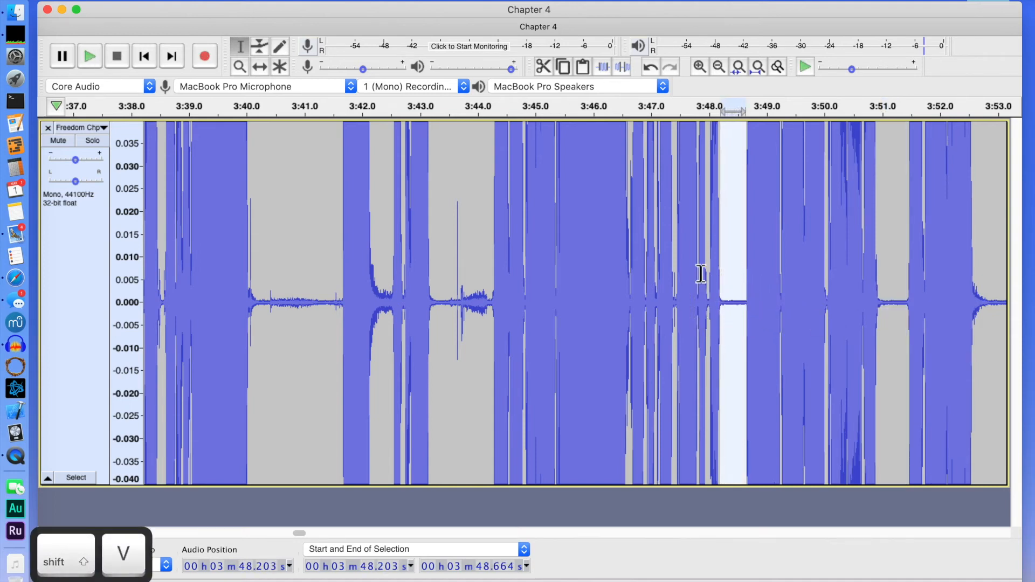
pyautogui.moveTo(488, 306); pyautogui.dragTo(433, 315)
pyautogui.hotkey('shift', 'v')
pyautogui.moveTo(339, 302); pyautogui.dragTo(256, 315)
pyautogui.hotkey('shift', 'v')
# Step: Replace the noise in the pauses at 3:35.581–3:36.998, about 3:33.6–3:34.0 and 3:29.798–3:30.668 with room tone
pyautogui.click(274, 536)
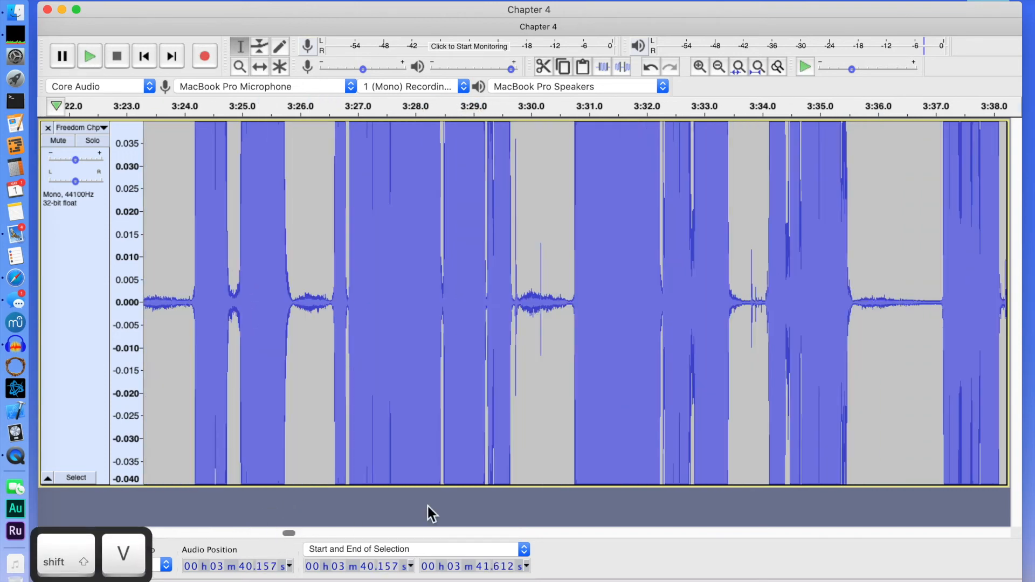
pyautogui.moveTo(933, 303); pyautogui.dragTo(855, 305)
pyautogui.hotkey('shift', 'v')
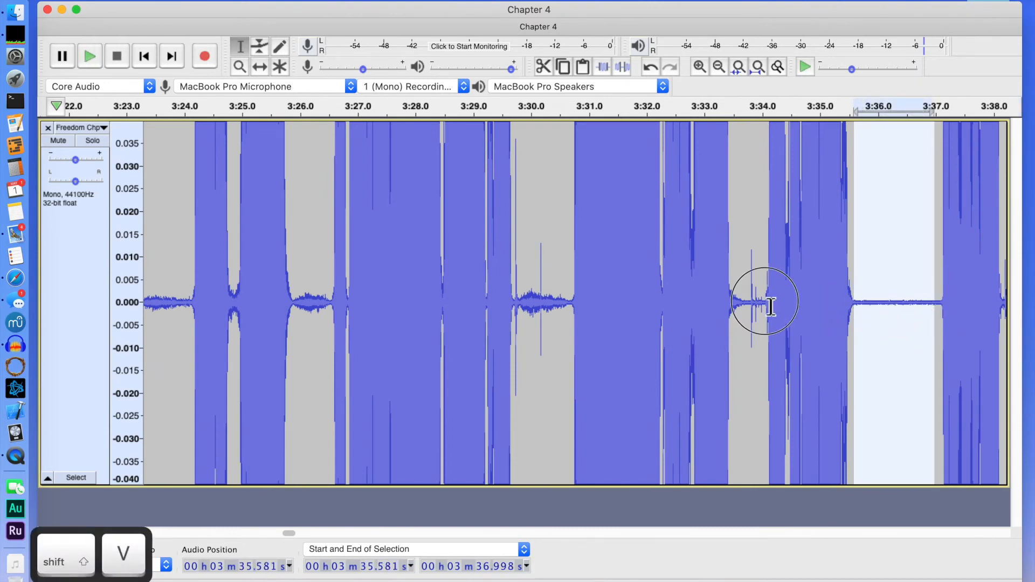
pyautogui.moveTo(765, 303); pyautogui.dragTo(741, 305)
pyautogui.hotkey('shift', 'v')
pyautogui.moveTo(569, 307); pyautogui.dragTo(519, 307)
pyautogui.hotkey('shift', 'v')
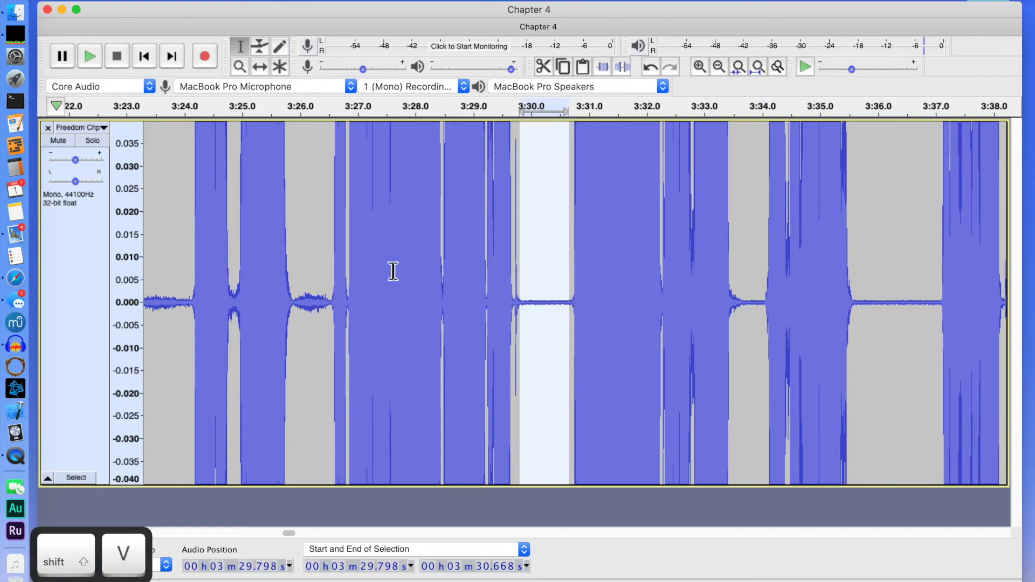
pyautogui.click(612, 312)
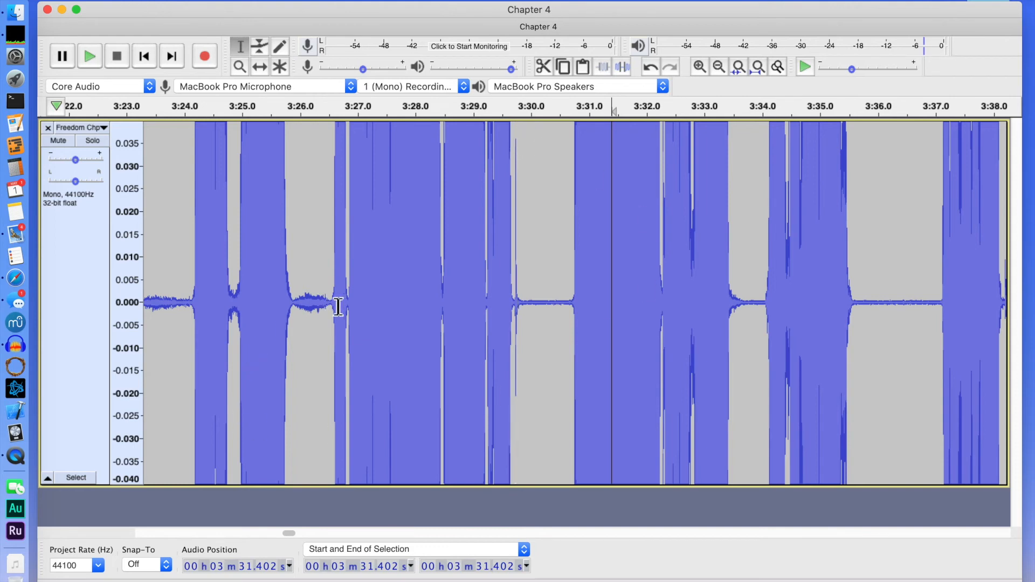
# Step: Replace the breaths in the pauses at about 3:25.9–3:26.5 and 3:23.033–3:24.102 with room tone
pyautogui.moveTo(332, 305); pyautogui.dragTo(296, 305)
pyautogui.hotkey('shift', 'v')
pyautogui.moveTo(192, 305); pyautogui.dragTo(257, 305)
pyautogui.hotkey('shift', 'v')
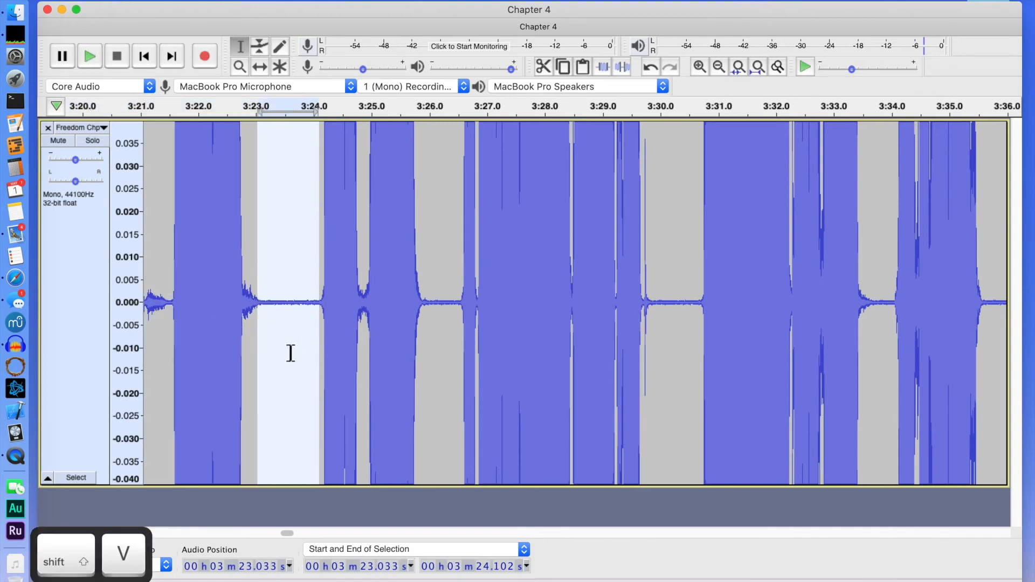
# Step: Replace the breath in the pause at 3:21.130–3:21.528 with room tone, widening the selection to cover its start
pyautogui.moveTo(170, 304); pyautogui.dragTo(282, 289)
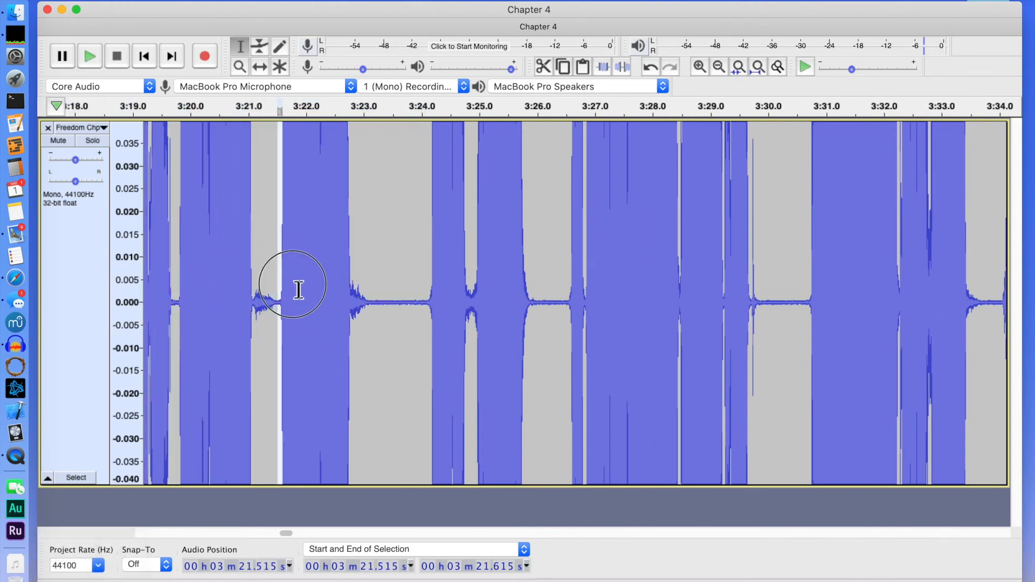
pyautogui.click(387, 313)
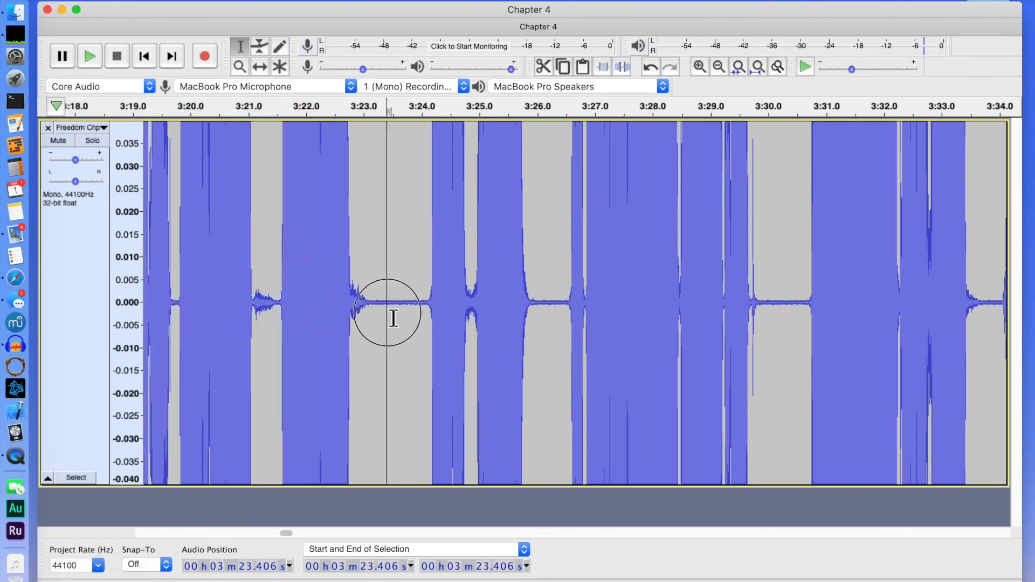
pyautogui.moveTo(363, 313); pyautogui.dragTo(349, 313)
pyautogui.moveTo(277, 300); pyautogui.dragTo(257, 300)
pyautogui.hotkey('shift', 'v')
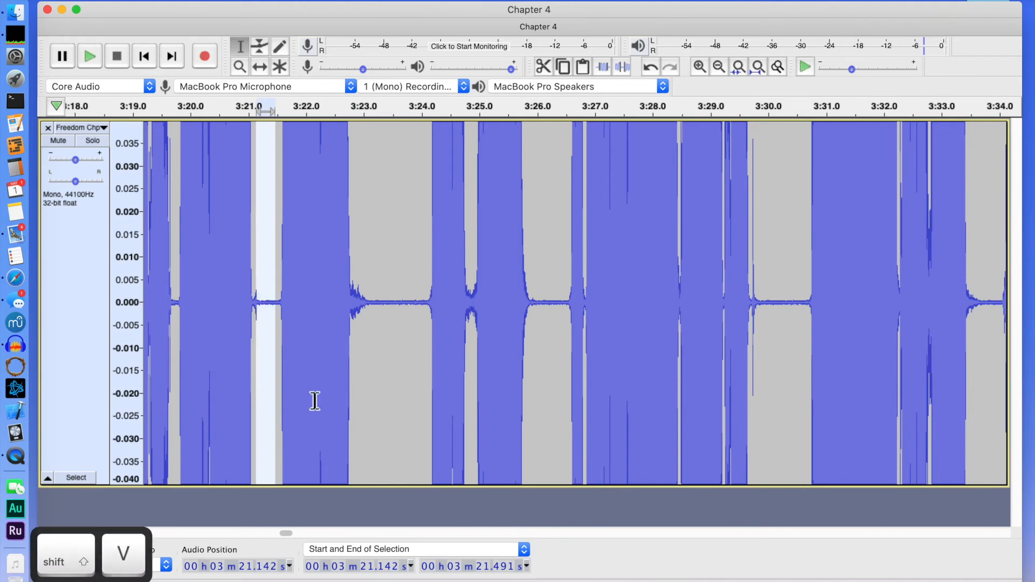
pyautogui.moveTo(257, 300)
pyautogui.mouseDown()
pyautogui.moveTo(270, 314)
pyautogui.moveTo(256, 308)
pyautogui.mouseUp()
pyautogui.hotkey('shift', 'v')
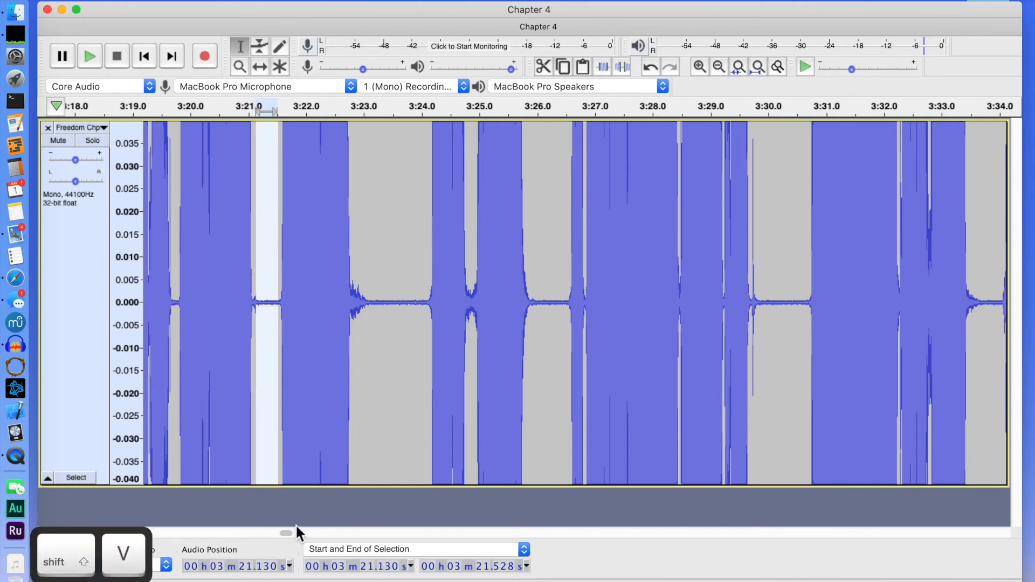
# Step: Replace the noise in the pause at about 3:17.3–3:18.7 with room tone and soften the click at 3:17.076–3:17.337
pyautogui.click(262, 532)
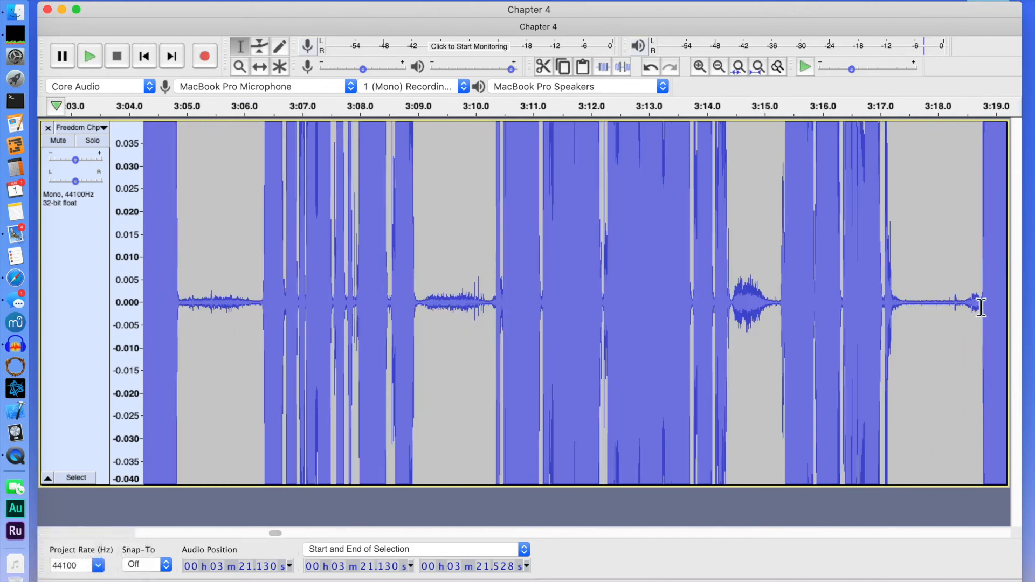
pyautogui.moveTo(985, 307); pyautogui.dragTo(900, 304)
pyautogui.hotkey('shift', 'v')
pyautogui.hotkey('shift', '2')
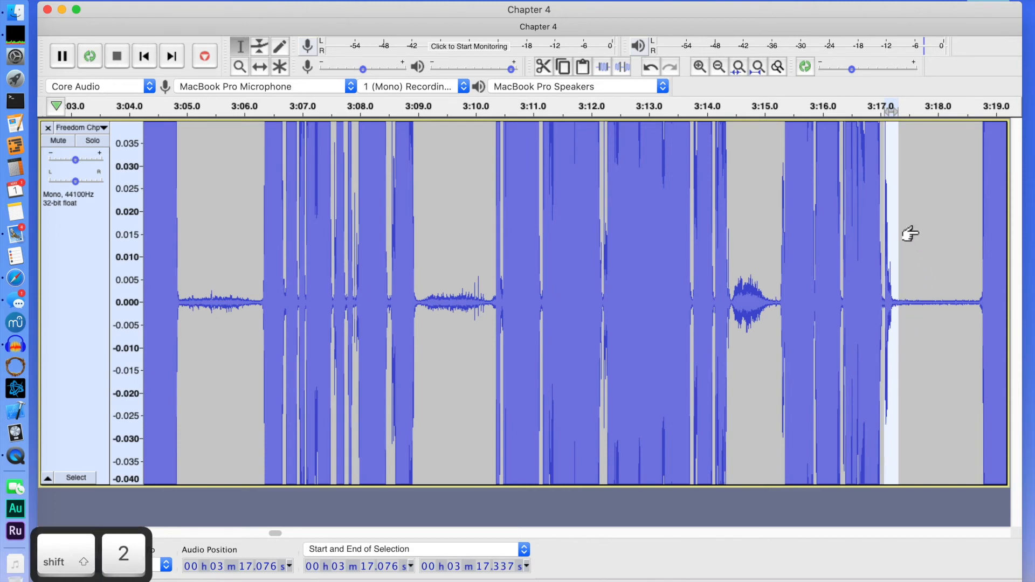
pyautogui.click(913, 198)
# Step: Replace the breaths in the pauses at 3:14.427–3:15.235, about 3:09.1–3:10.3 and 3:04.938–3:06.207 with room tone
pyautogui.moveTo(778, 305); pyautogui.dragTo(737, 322)
pyautogui.hotkey('shift', 'v')
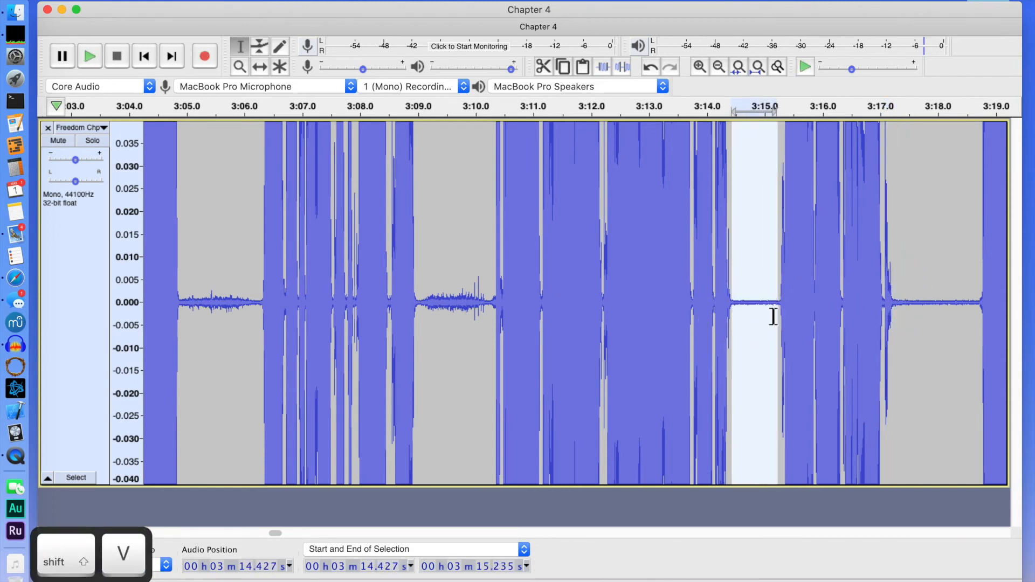
pyautogui.moveTo(490, 311); pyautogui.dragTo(421, 316)
pyautogui.hotkey('shift', 'v')
pyautogui.moveTo(257, 302); pyautogui.dragTo(183, 307)
pyautogui.hotkey('shift', 'v')
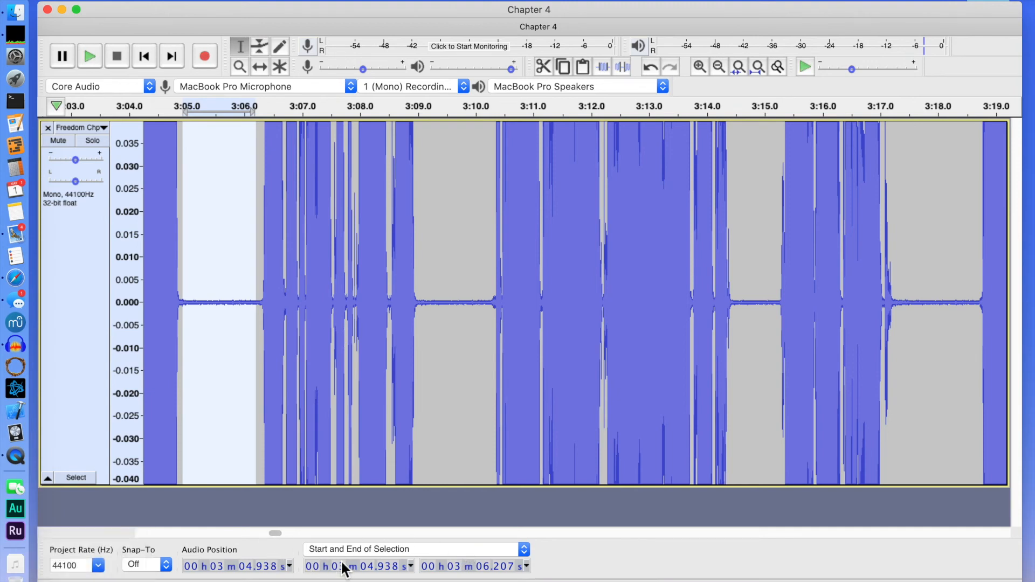
# Step: Replace the breaths and clicks in the pauses at 2:58.732–3:00.026, 2:56.258–2:57.539 and 2:50.326–2:50.922 with room tone
pyautogui.click(255, 534)
pyautogui.moveTo(764, 302); pyautogui.dragTo(693, 318)
pyautogui.hotkey('shift', 'v')
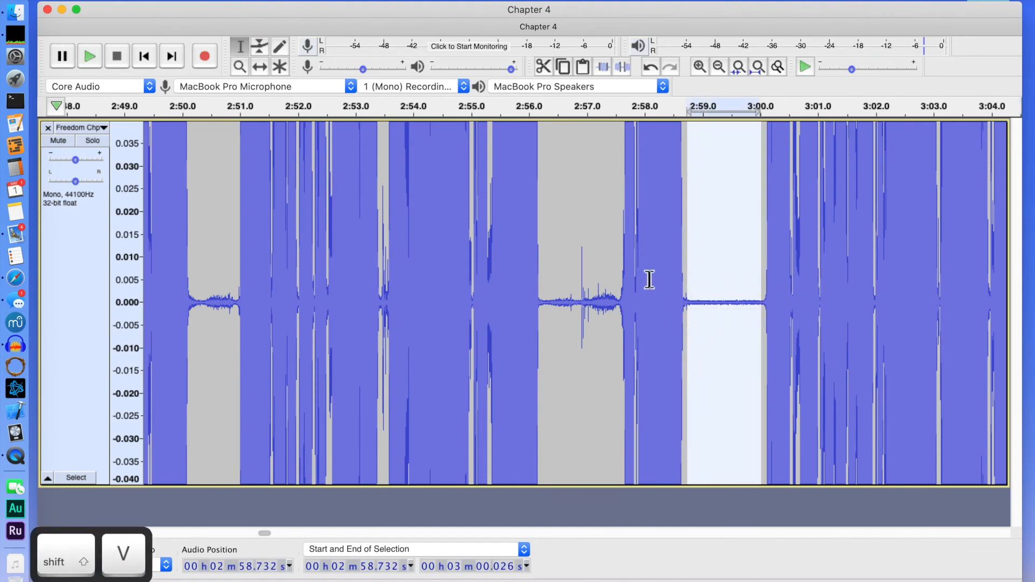
pyautogui.moveTo(618, 301); pyautogui.dragTo(544, 317)
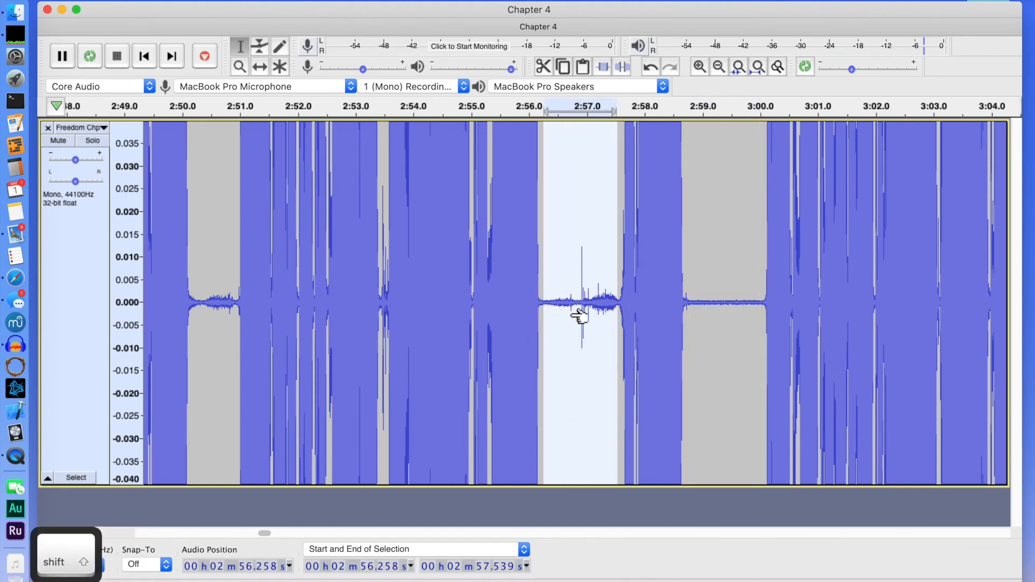
pyautogui.hotkey('shift', 'v')
pyautogui.moveTo(236, 303); pyautogui.dragTo(201, 305)
pyautogui.hotkey('shift', 'v')
# Step: Replace the breaths in the pauses at 2:47.975–2:48.473 and about 2:43.9–2:45.6 with room tone
pyautogui.click(234, 533)
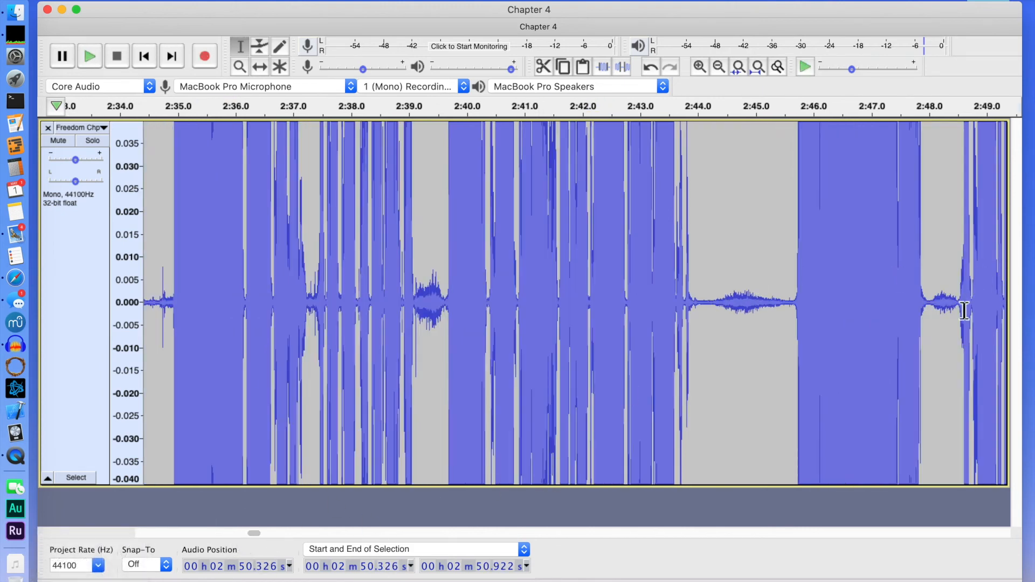
pyautogui.moveTo(957, 309); pyautogui.dragTo(928, 302)
pyautogui.hotkey('shift', 'v')
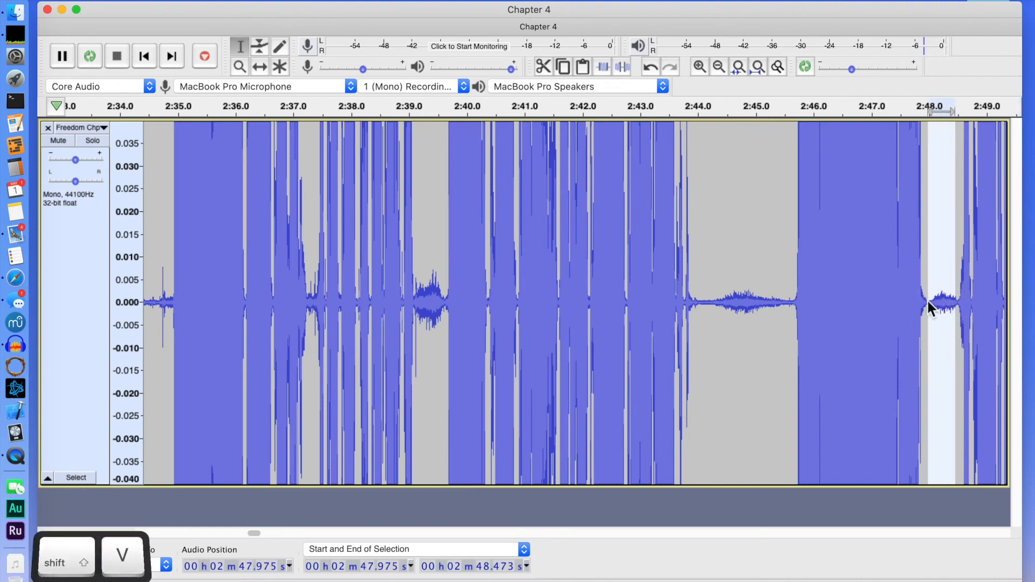
pyautogui.moveTo(791, 303); pyautogui.dragTo(692, 303)
pyautogui.hotkey('shift', 'v')
pyautogui.click(729, 301)
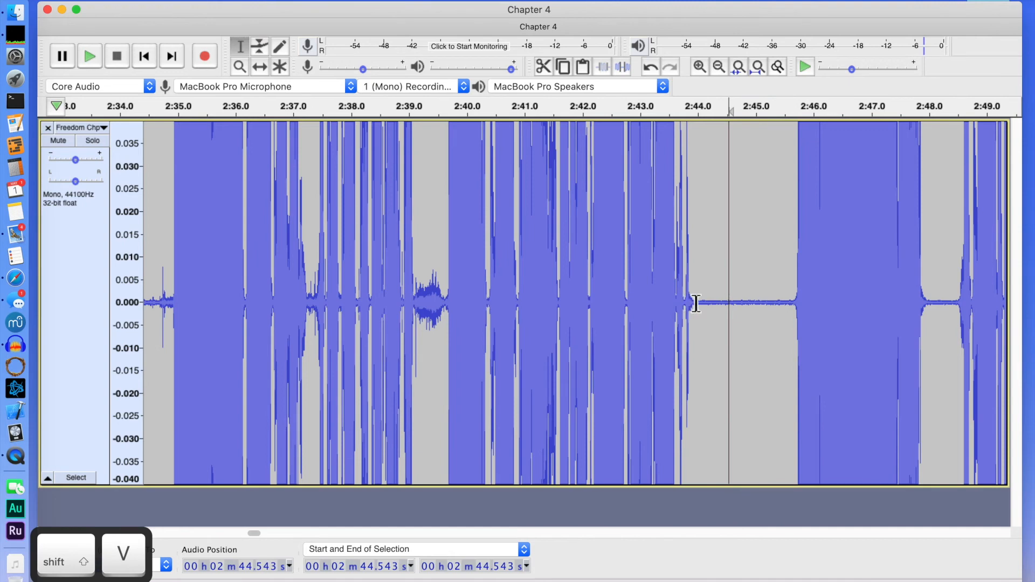
# Step: Soften the click at 2:43.697–2:43.921 and replace the breath at 2:39.133–2:39.618 with room tone
pyautogui.moveTo(693, 301); pyautogui.dragTo(681, 302)
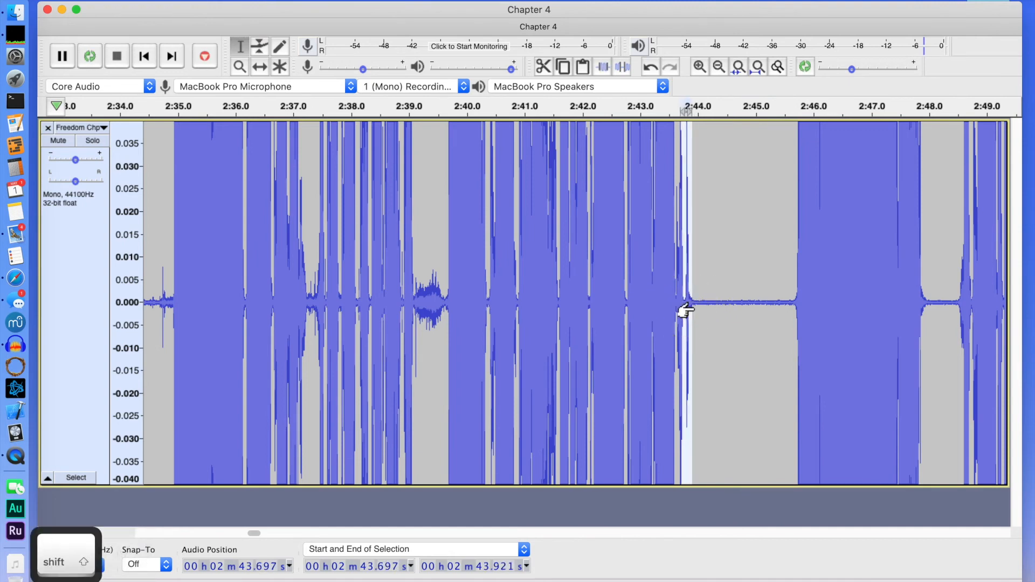
pyautogui.hotkey('shift', '2')
pyautogui.click(725, 279)
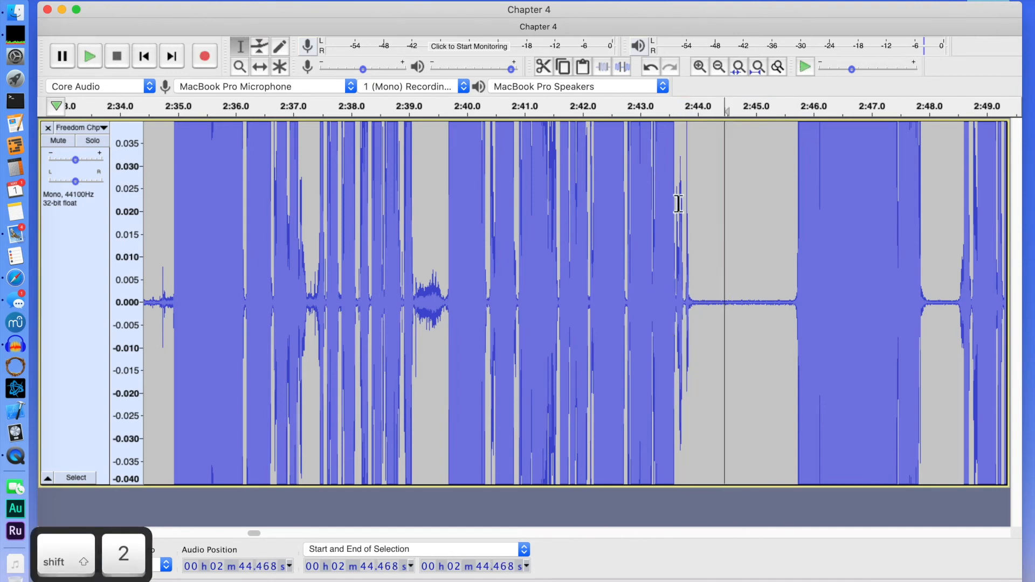
pyautogui.moveTo(445, 303); pyautogui.dragTo(416, 307)
pyautogui.hotkey('shift', 'v')
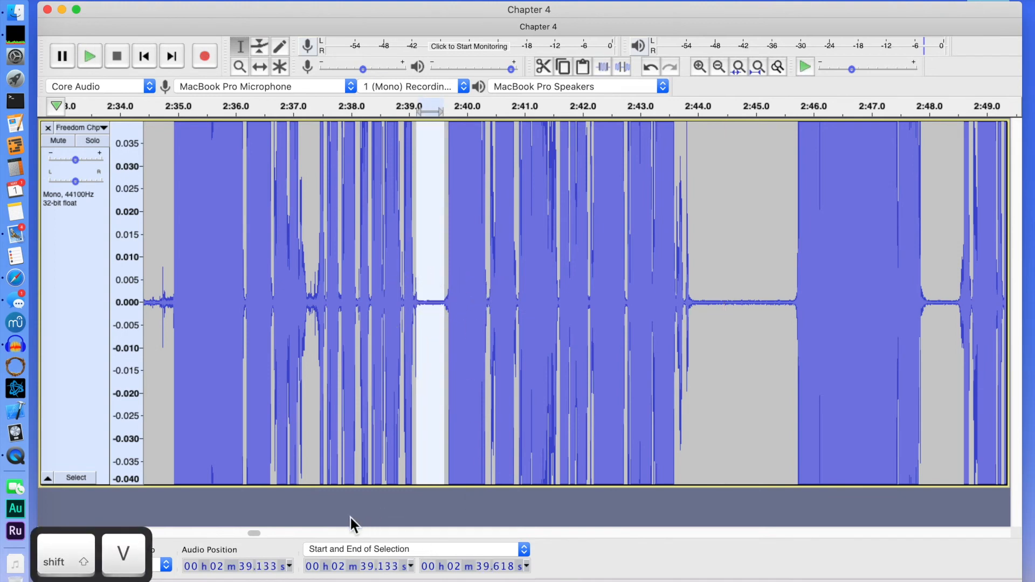
# Step: Replace the clicks and breath in the pause at 2:32.604–2:34.843 with room tone
pyautogui.click(218, 533)
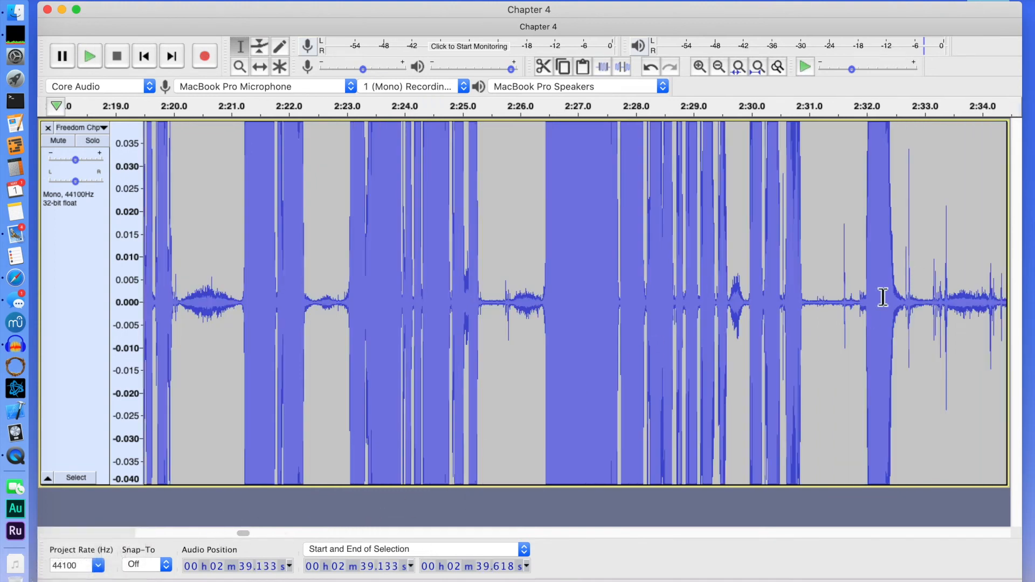
pyautogui.moveTo(903, 303); pyautogui.dragTo(880, 317)
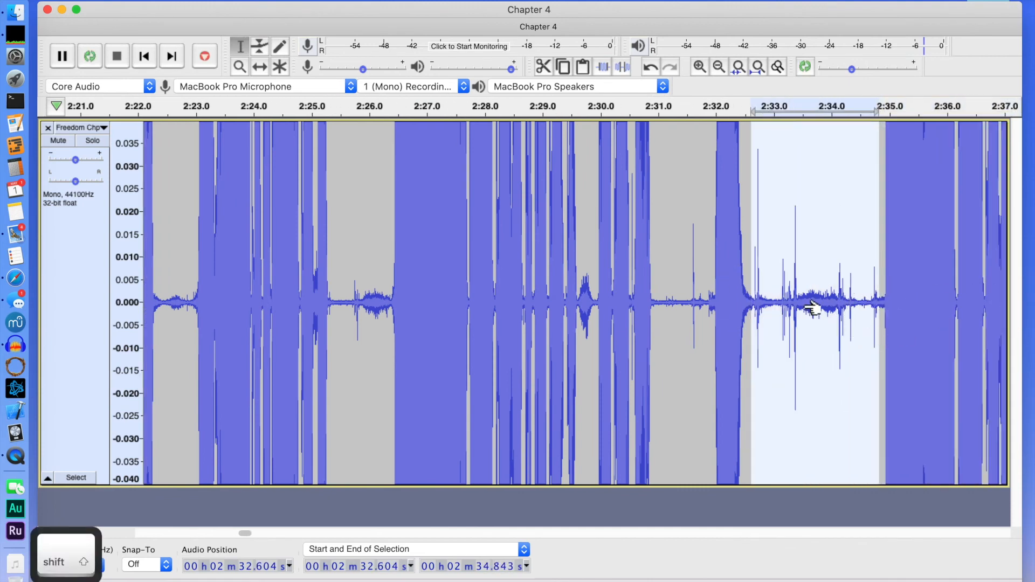
pyautogui.hotkey('shift', 'v')
# Step: Play the narration around 2:31.4–2:31.8 and from 2:34.905 to check the short word between the pauses and the following take
pyautogui.click(707, 302)
pyautogui.press('space')
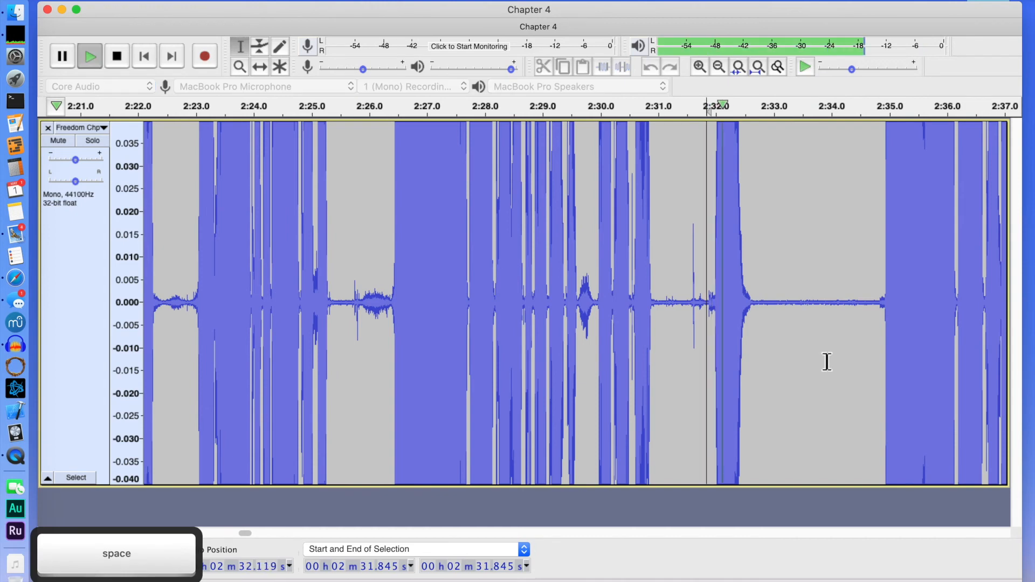
pyautogui.press('space')
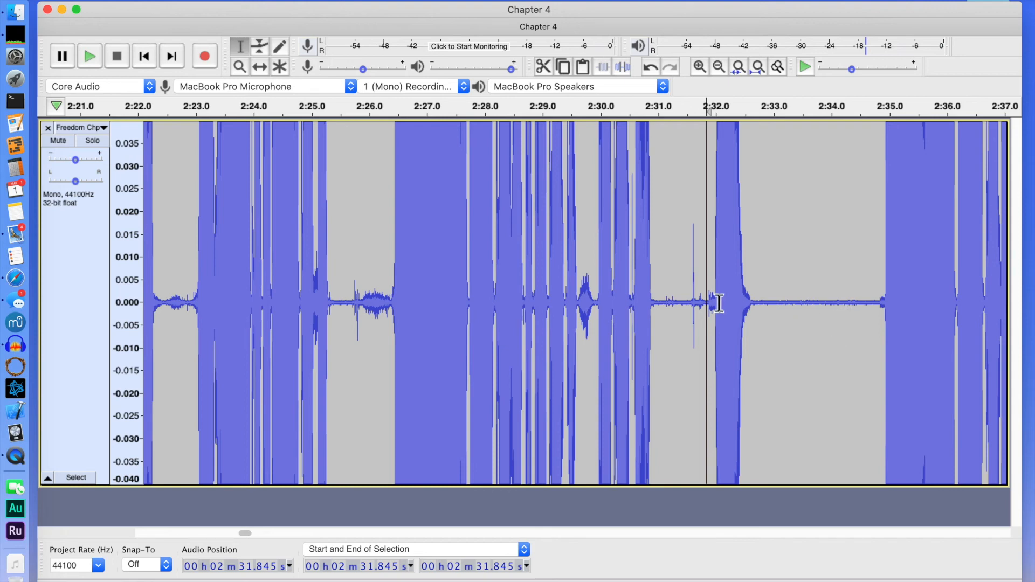
pyautogui.moveTo(709, 305); pyautogui.dragTo(705, 305)
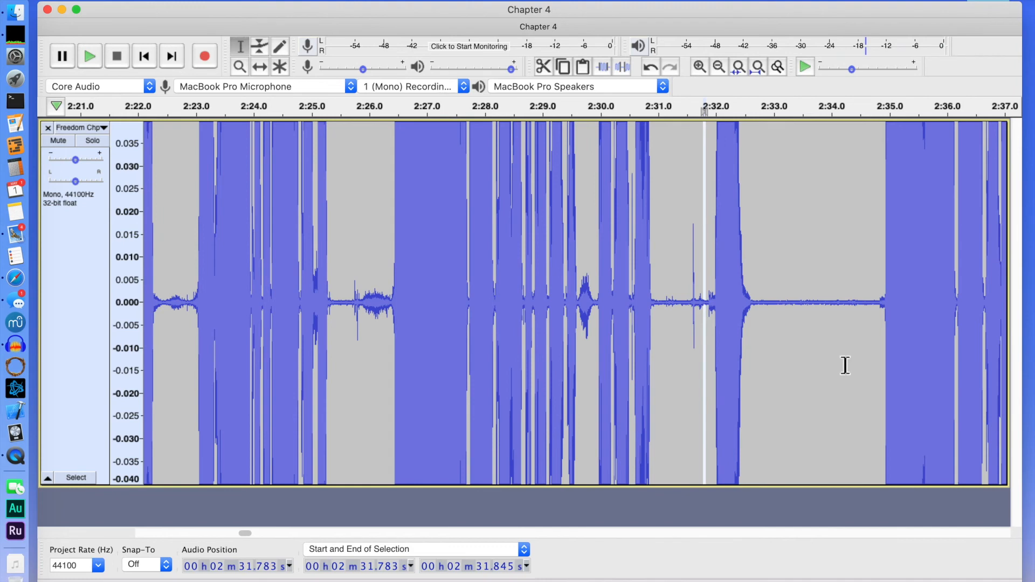
pyautogui.press('space')
pyautogui.click(681, 282)
pyautogui.press('space')
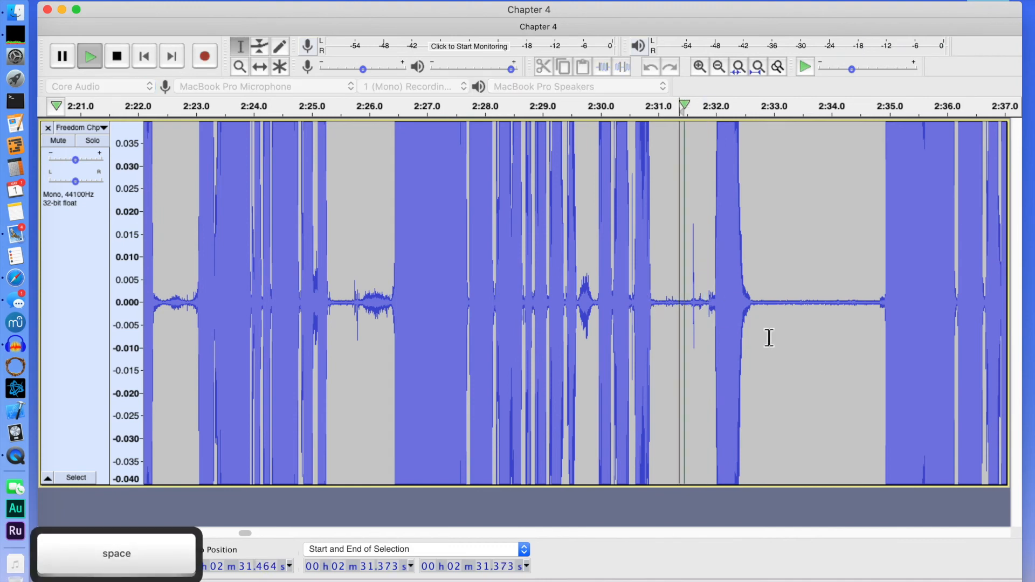
pyautogui.press('space')
pyautogui.click(884, 303)
pyautogui.press('space')
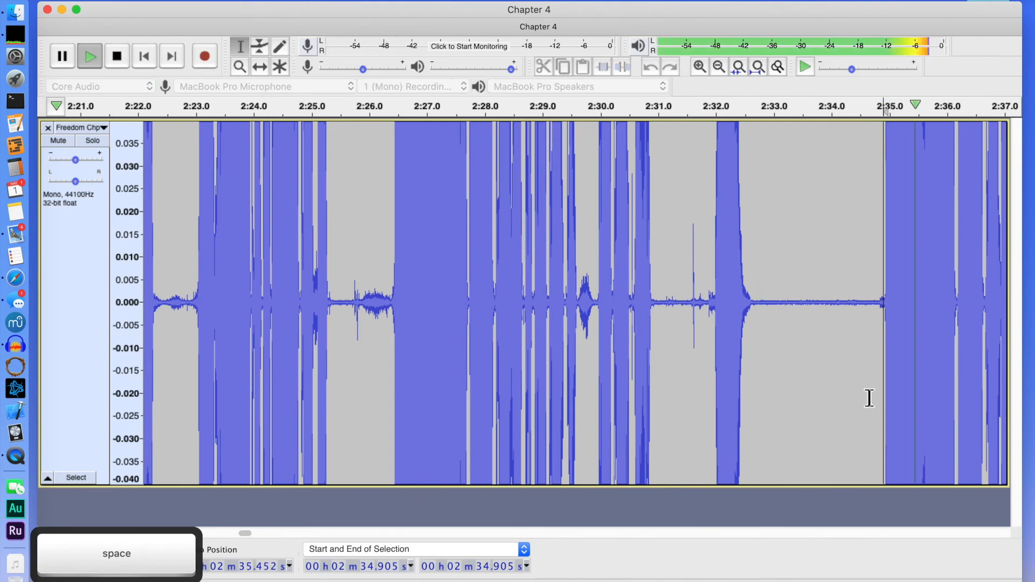
pyautogui.press('space')
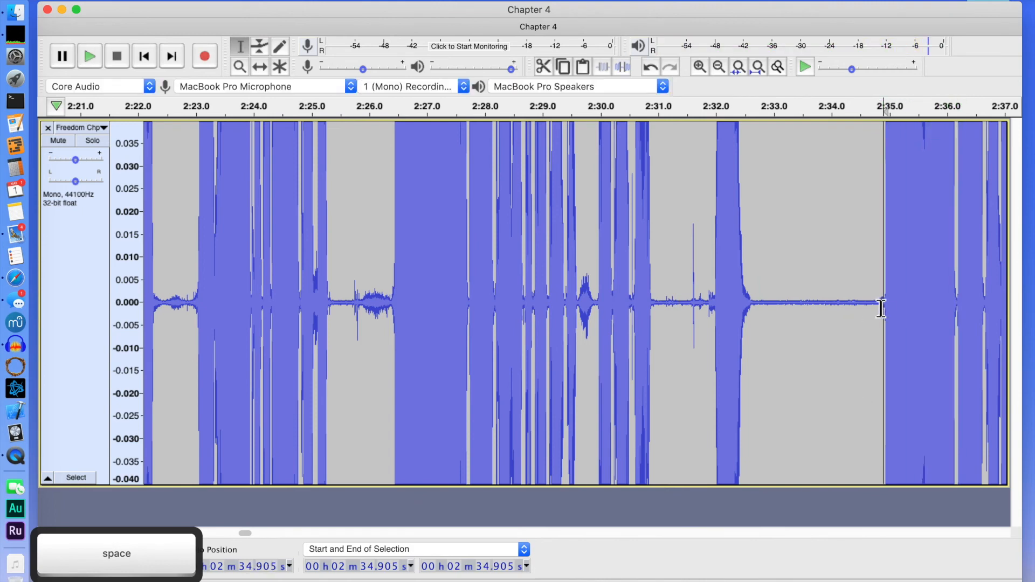
# Step: Play the unwanted take starting at 2:26.324, then select 2:26.324–2:34.830 and delete it
pyautogui.moveTo(881, 306); pyautogui.dragTo(386, 316)
pyautogui.press('space')
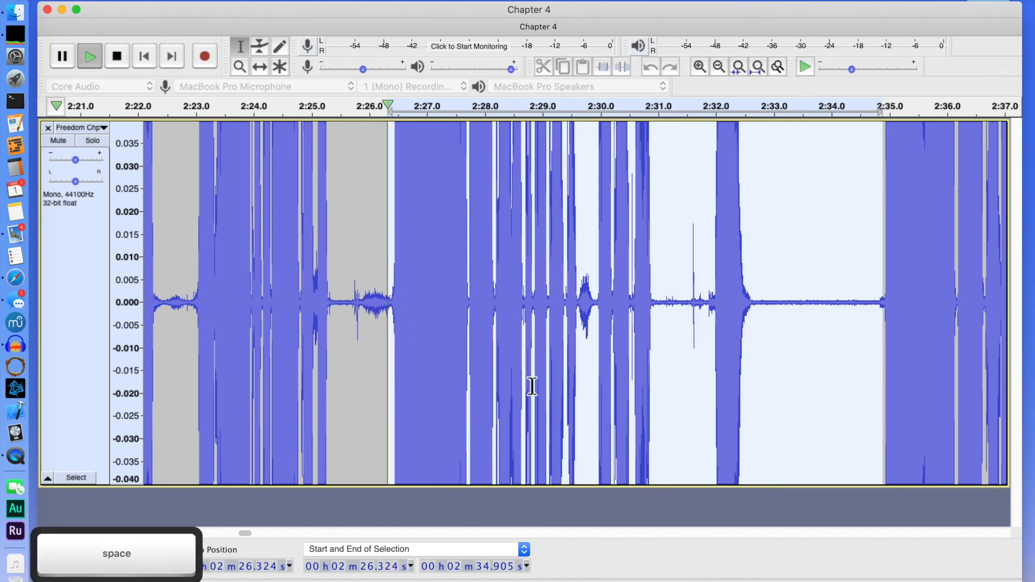
pyautogui.press('space')
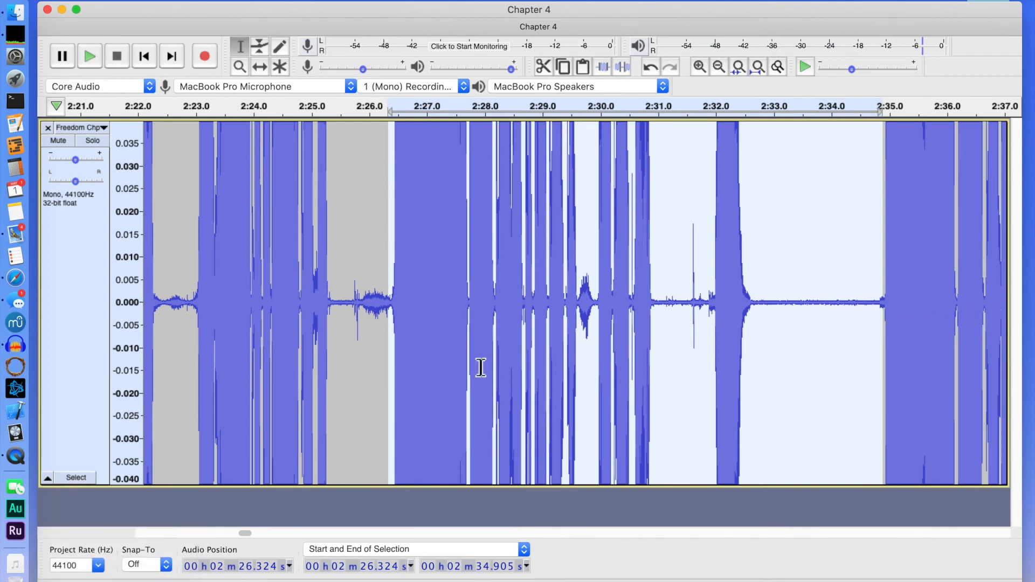
pyautogui.click(924, 322)
pyautogui.moveTo(881, 302); pyautogui.dragTo(389, 313)
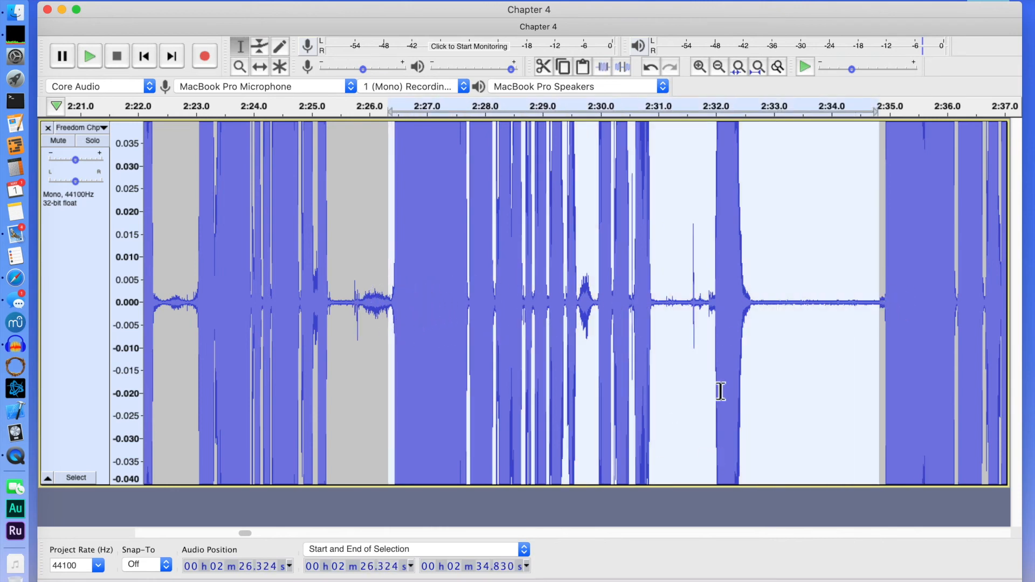
pyautogui.press('BackSpace')
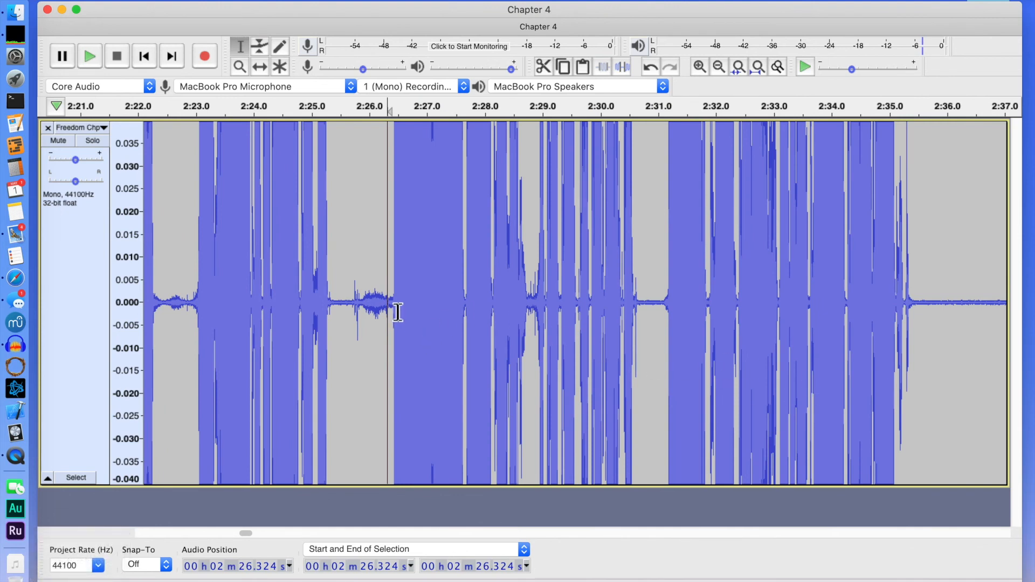
# Step: Replace the breaths in the pauses at 2:25.714–2:26.324, 2:22.431–2:22.929 and 2:20.118–2:21.125 with room tone
pyautogui.moveTo(386, 307); pyautogui.dragTo(353, 308)
pyautogui.hotkey('shift', 'v')
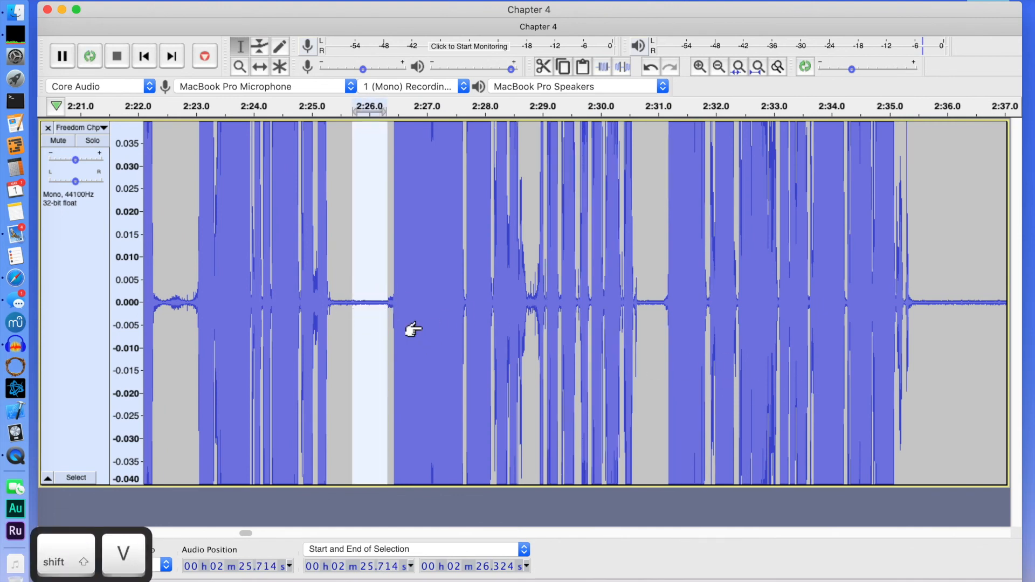
pyautogui.moveTo(190, 300); pyautogui.dragTo(163, 302)
pyautogui.hotkey('shift', 'v')
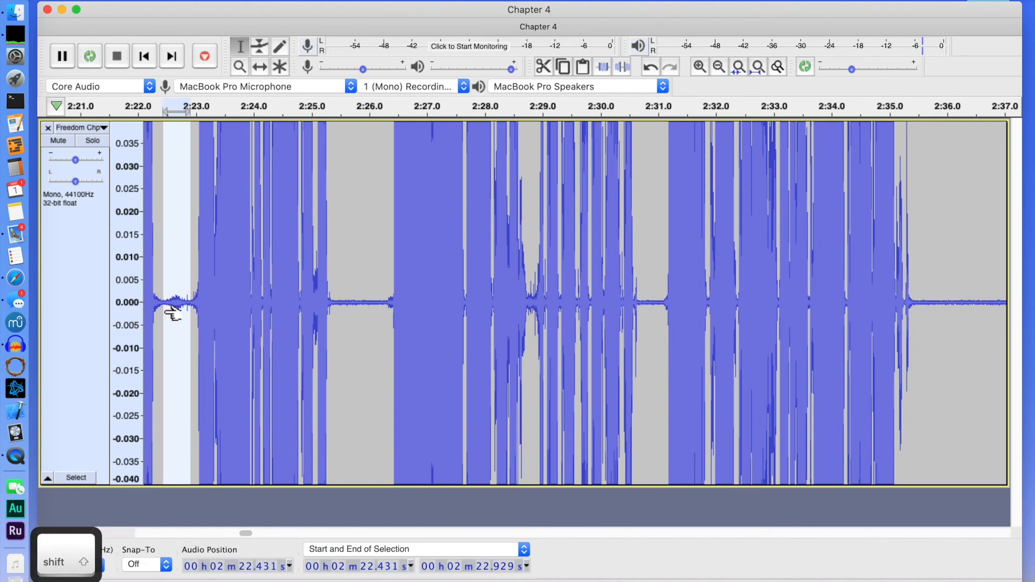
pyautogui.click(231, 532)
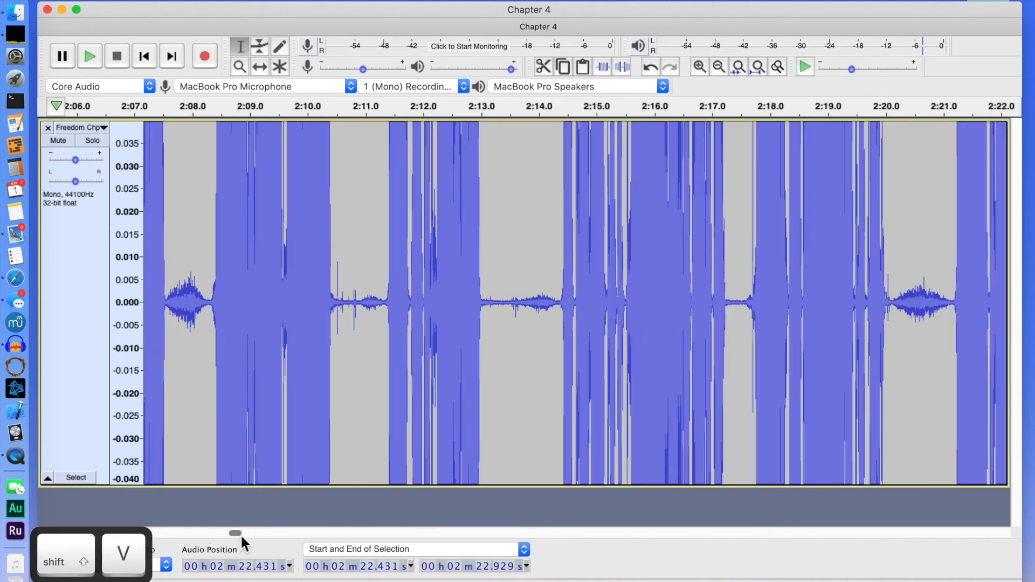
pyautogui.moveTo(951, 304); pyautogui.dragTo(894, 305)
pyautogui.hotkey('shift', 'v')
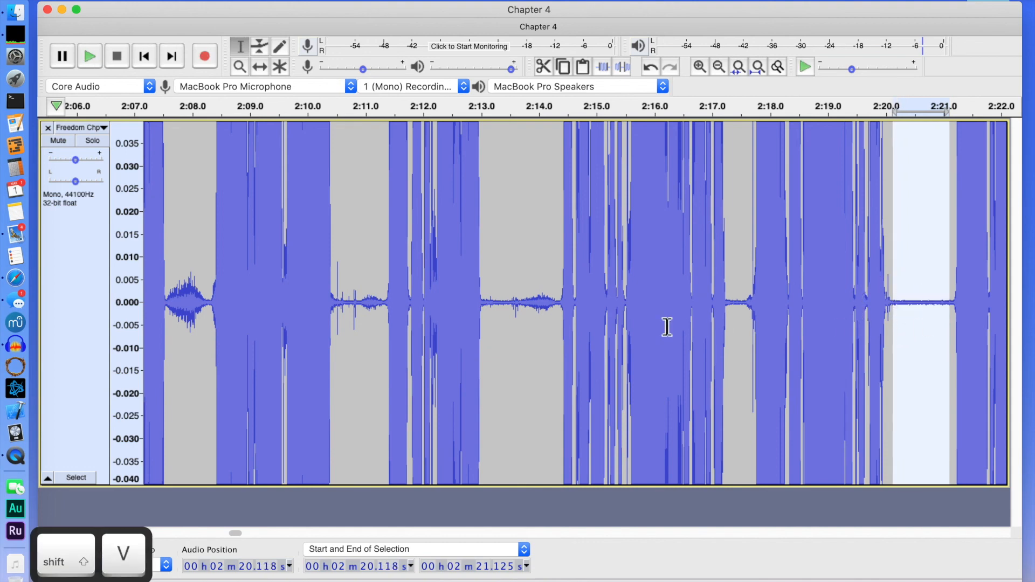
# Step: Try replacing the pause at 2:12.955–2:14.335 with room tone and undo the replacement
pyautogui.moveTo(559, 303); pyautogui.dragTo(479, 320)
pyautogui.hotkey('shift', 'v')
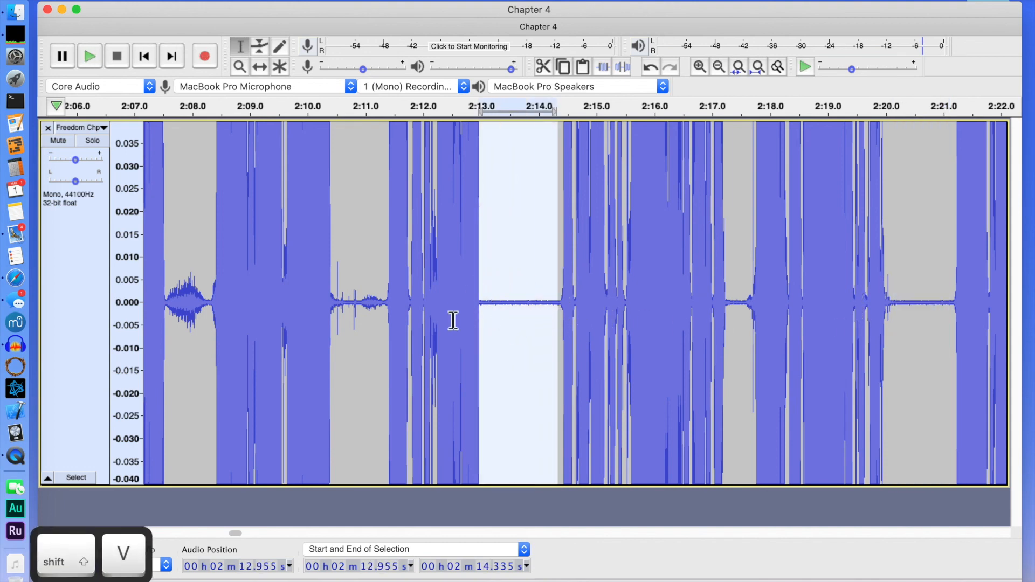
pyautogui.press('super+z')
# Step: Replace the breaths and noise in the pauses at 2:13.104–2:14.360, 2:10.480–2:11.338 and 2:07.582–2:08.279 with room tone
pyautogui.click(648, 340)
pyautogui.moveTo(560, 305); pyautogui.dragTo(492, 314)
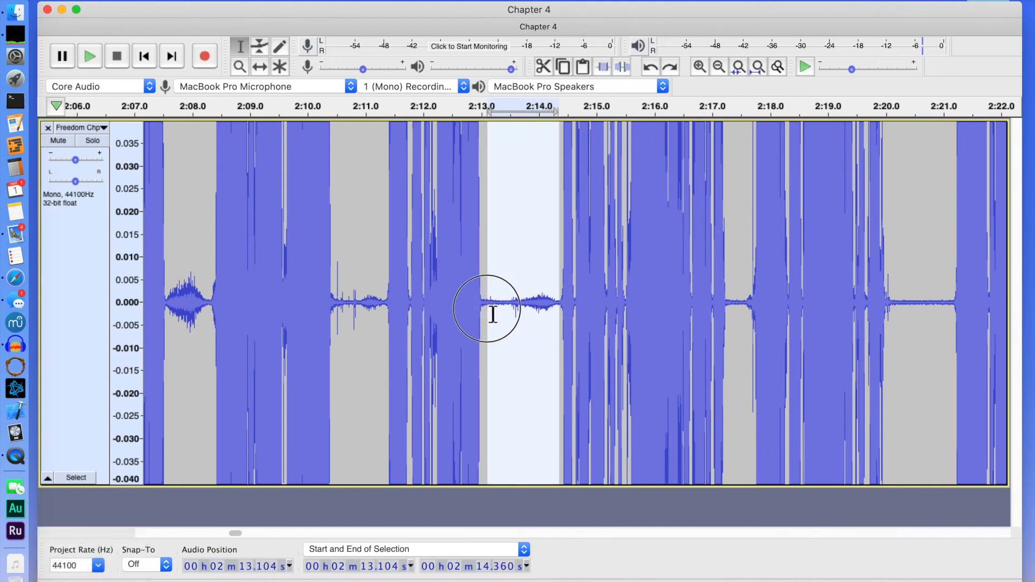
pyautogui.hotkey('shift', 'v')
pyautogui.moveTo(385, 305); pyautogui.dragTo(335, 323)
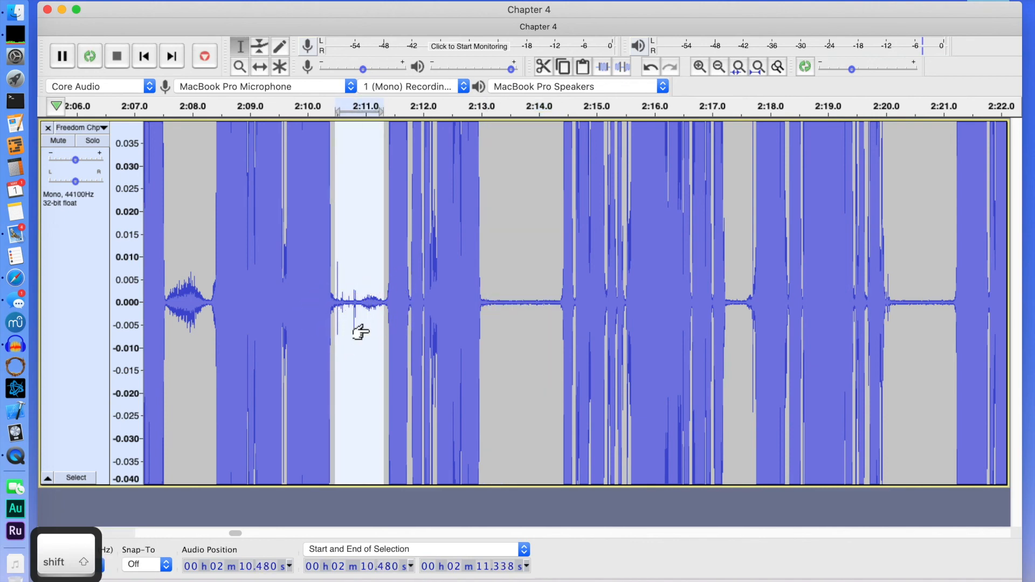
pyautogui.hotkey('shift', 'v')
pyautogui.moveTo(208, 306); pyautogui.dragTo(169, 319)
pyautogui.hotkey('shift', 'v')
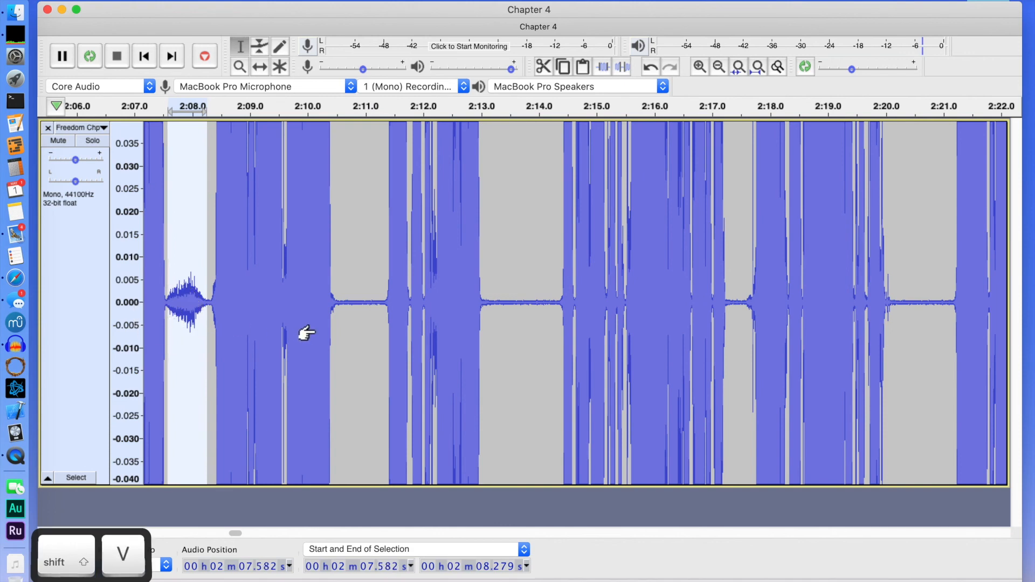
# Step: Examine the pauses between 2:10 and 2:18 and their edges next to the speech, selecting 2:13.129–2:14.310, 2:17.345–2:17.569 and 2:13.204–2:14.286
pyautogui.click(523, 319)
pyautogui.moveTo(381, 306); pyautogui.dragTo(337, 312)
pyautogui.moveTo(379, 318); pyautogui.dragTo(340, 312)
pyautogui.moveTo(559, 305); pyautogui.dragTo(489, 315)
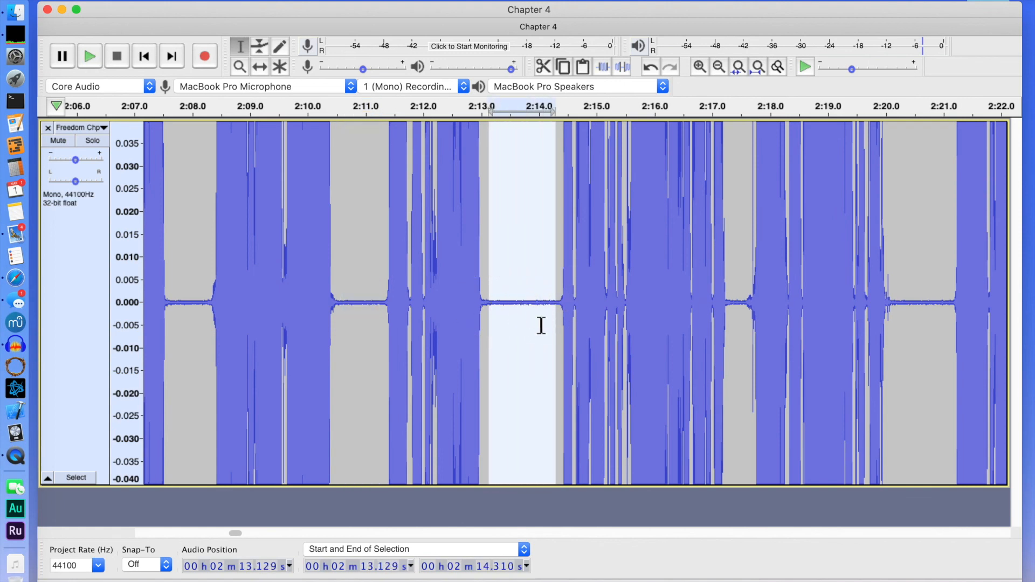
pyautogui.moveTo(746, 310); pyautogui.dragTo(732, 305)
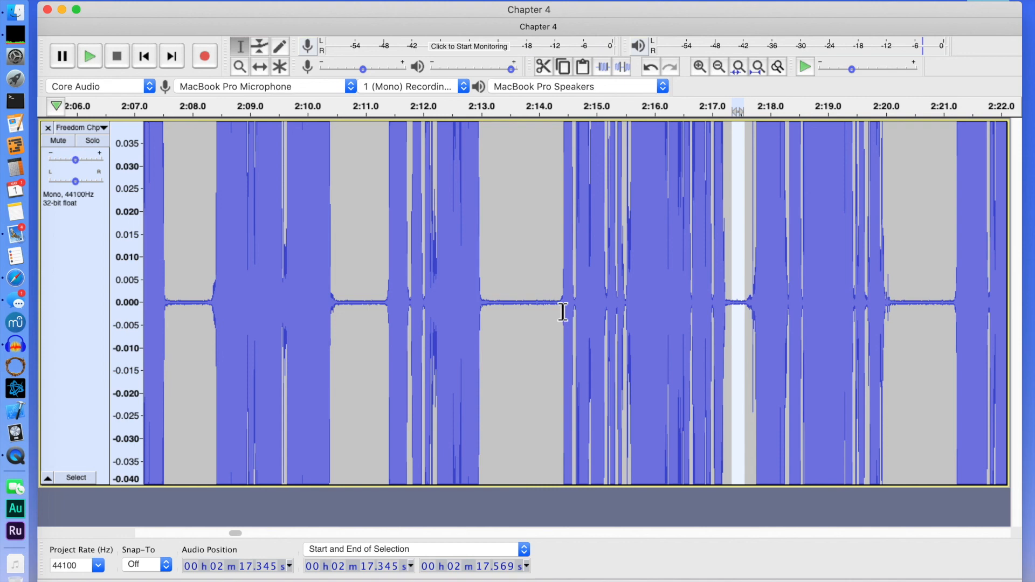
pyautogui.moveTo(556, 306); pyautogui.dragTo(493, 312)
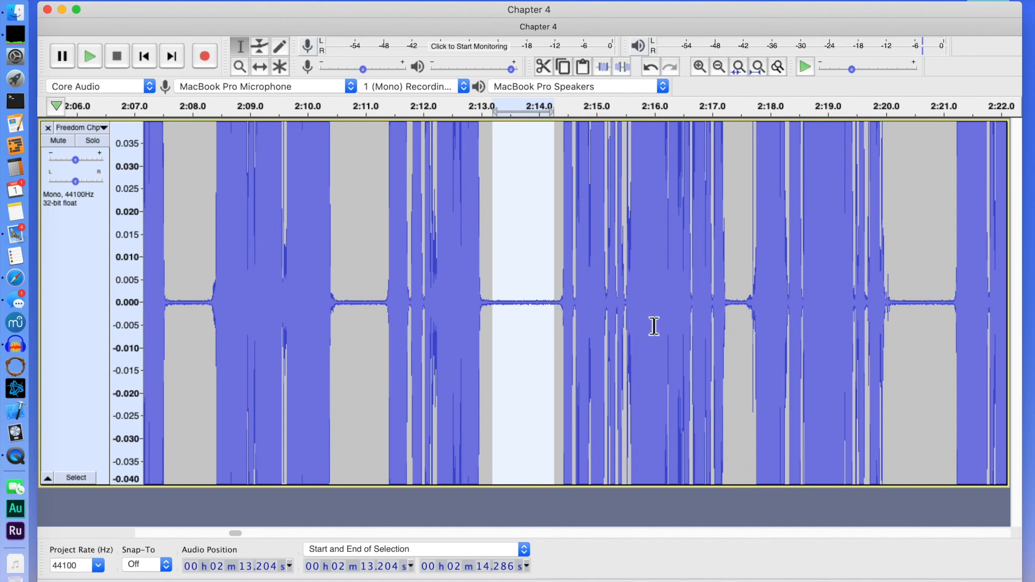
pyautogui.click(708, 347)
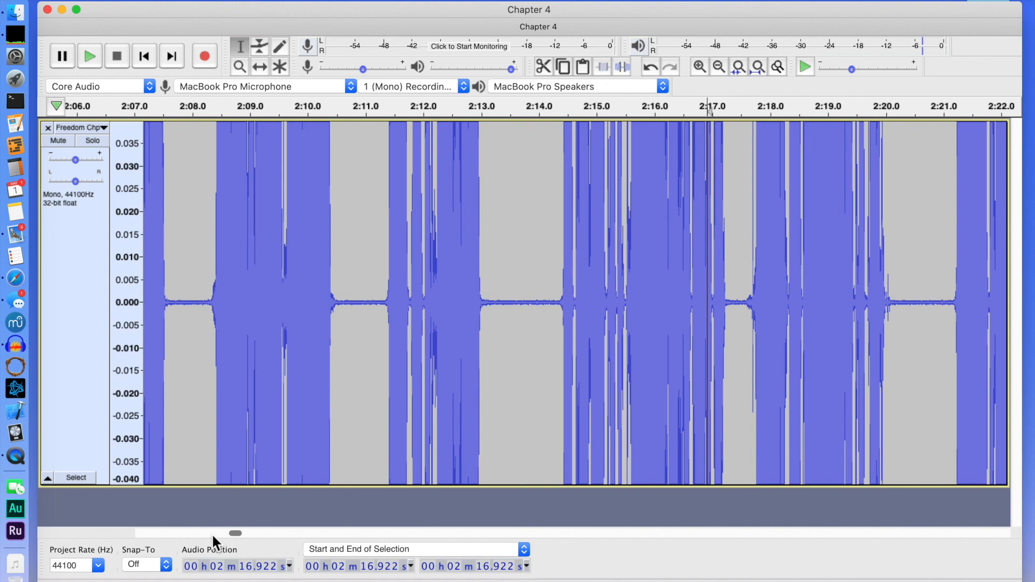
pyautogui.click(553, 301)
pyautogui.moveTo(559, 306); pyautogui.dragTo(561, 301)
pyautogui.click(536, 343)
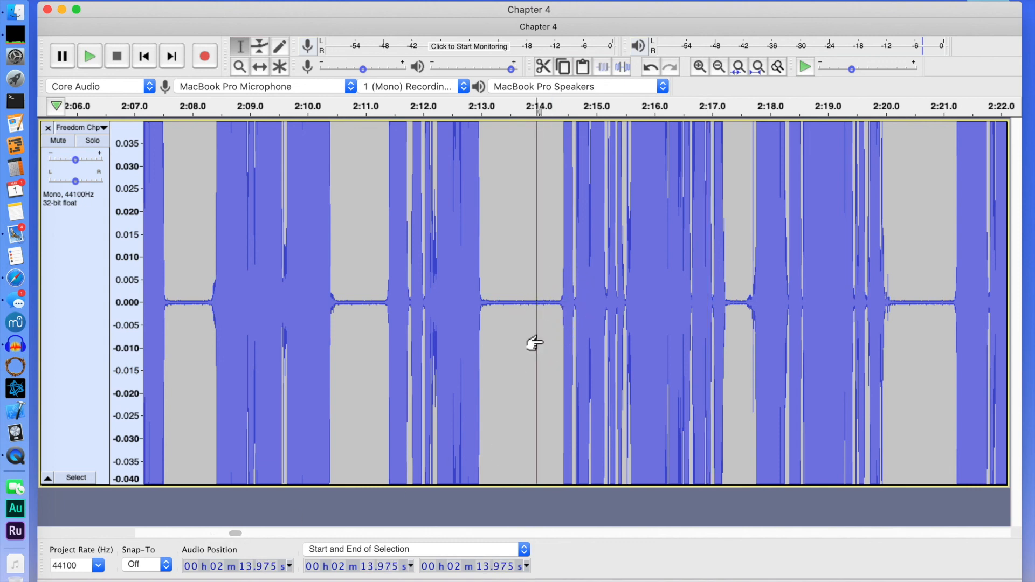
# Step: Replace the breaths in the pauses at 2:00.581–2:02.024, about 1:56–1:57 and 1:52.398–1:53.281 with room tone
pyautogui.click(201, 533)
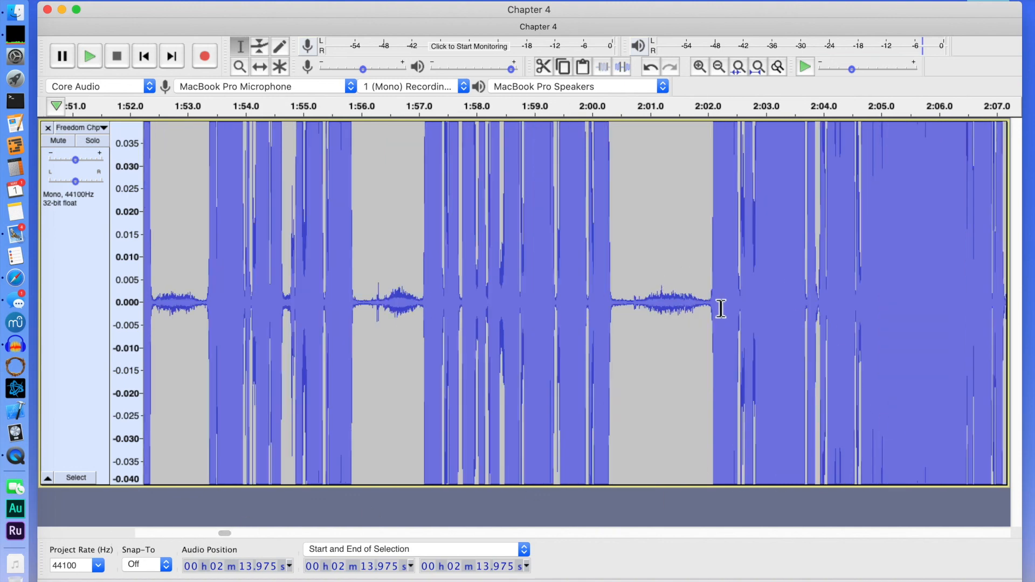
pyautogui.moveTo(714, 306); pyautogui.dragTo(626, 312)
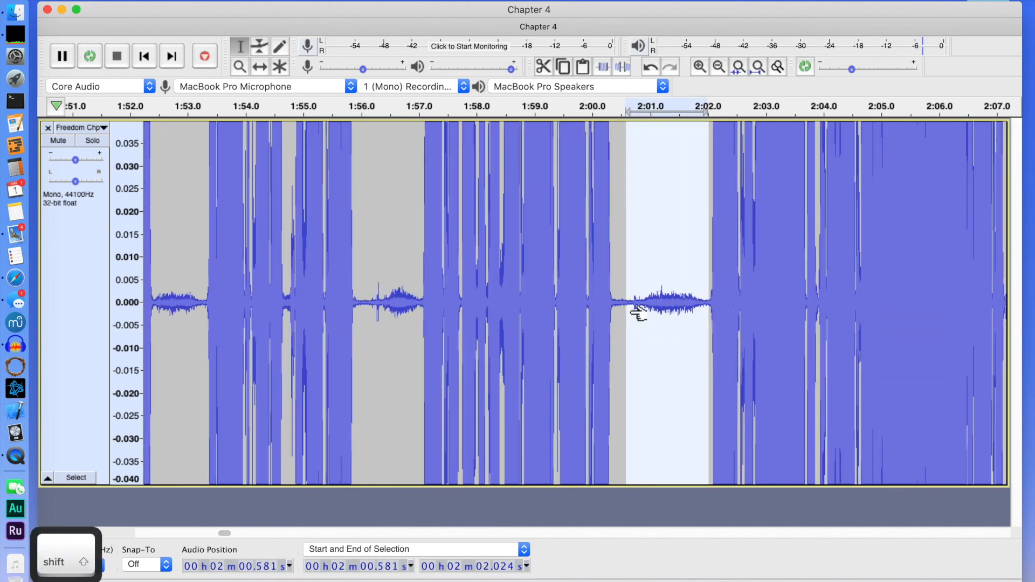
pyautogui.hotkey('shift', 'v')
pyautogui.moveTo(420, 303); pyautogui.dragTo(363, 310)
pyautogui.hotkey('shift', 'v')
pyautogui.moveTo(204, 306); pyautogui.dragTo(153, 310)
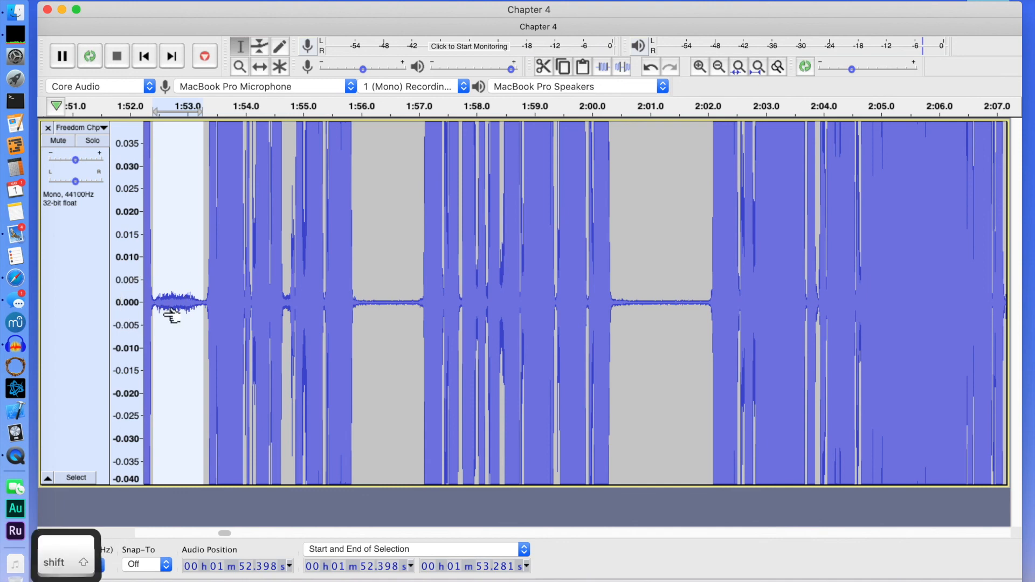
pyautogui.hotkey('shift', 'v')
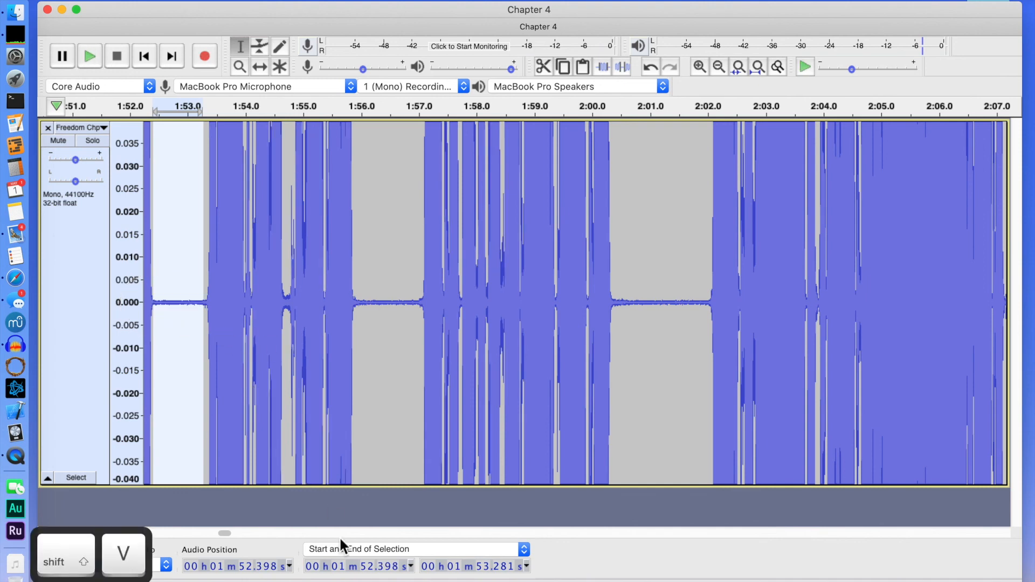
# Step: Replace the breaths in the pauses at 1:47.685–1:48.655 and 1:43.034–1:44.103 with room tone
pyautogui.click(196, 532)
pyautogui.moveTo(801, 307); pyautogui.dragTo(744, 312)
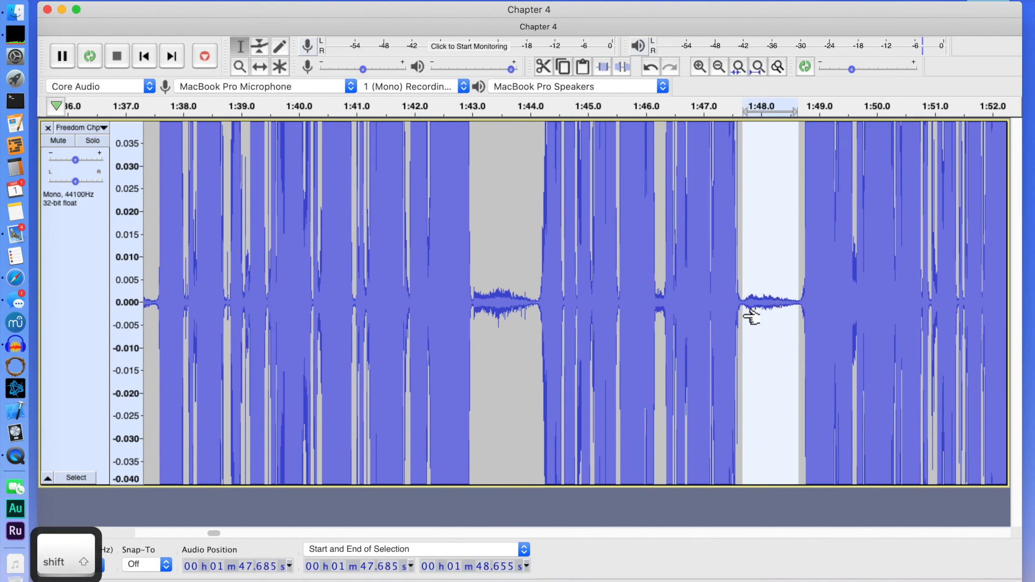
pyautogui.hotkey('shift', 'v')
pyautogui.moveTo(536, 309); pyautogui.dragTo(480, 323)
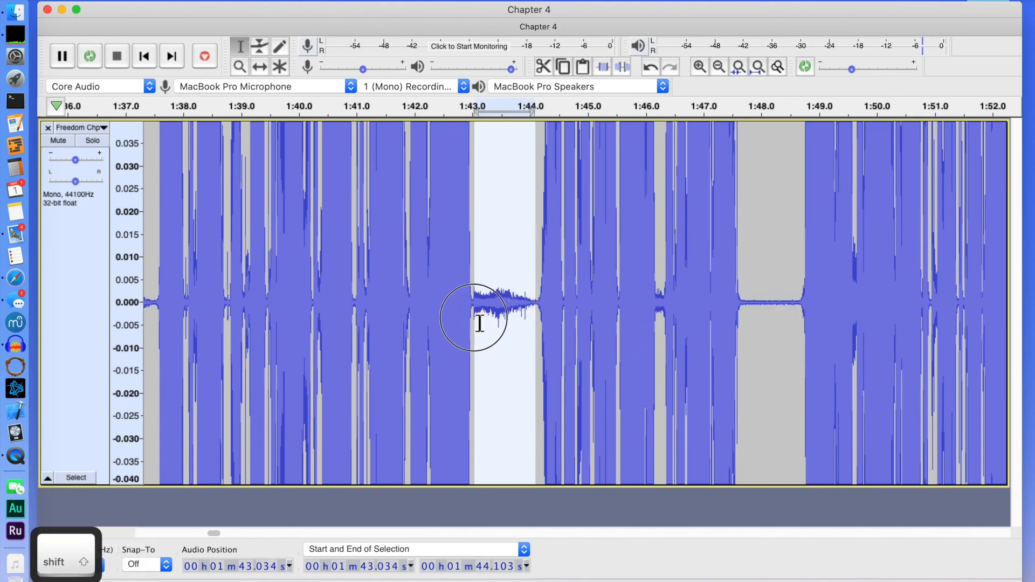
pyautogui.hotkey('shift', 'v')
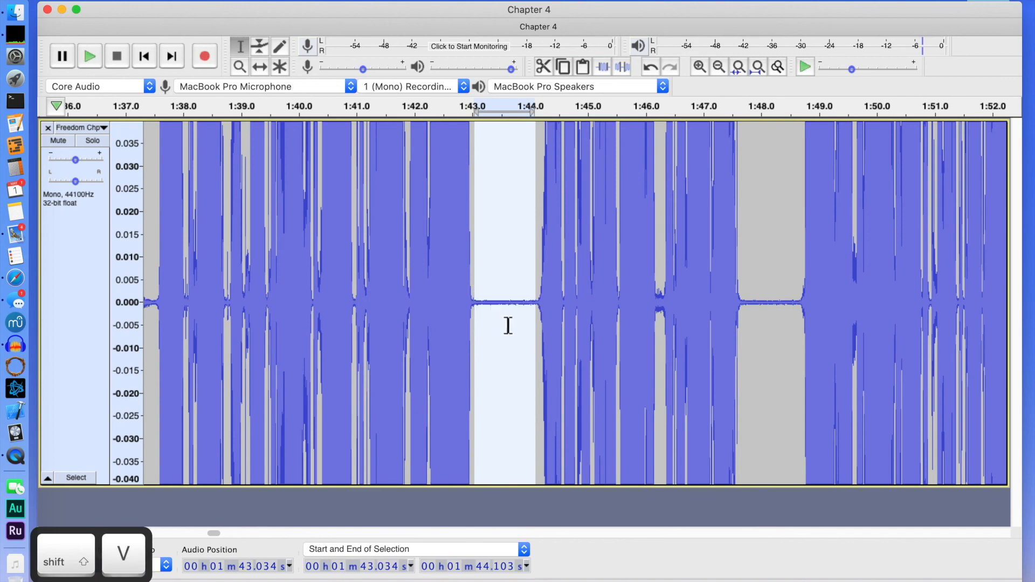
# Step: Replace the click and breath at 1:36.243–1:37.487 and the breath at 1:31.891–1:33.259 with room tone
pyautogui.click(188, 532)
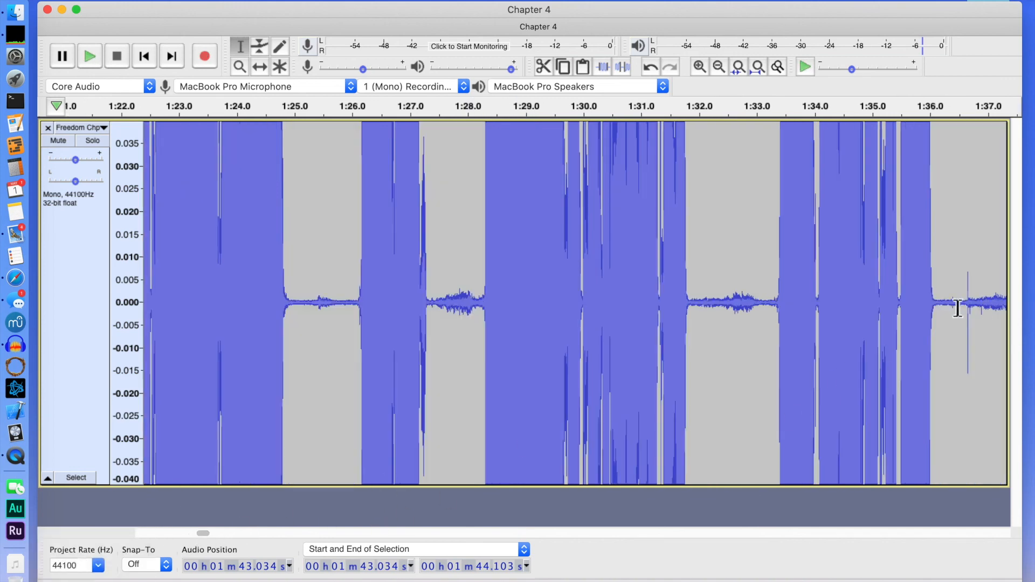
pyautogui.moveTo(945, 310); pyautogui.dragTo(867, 310)
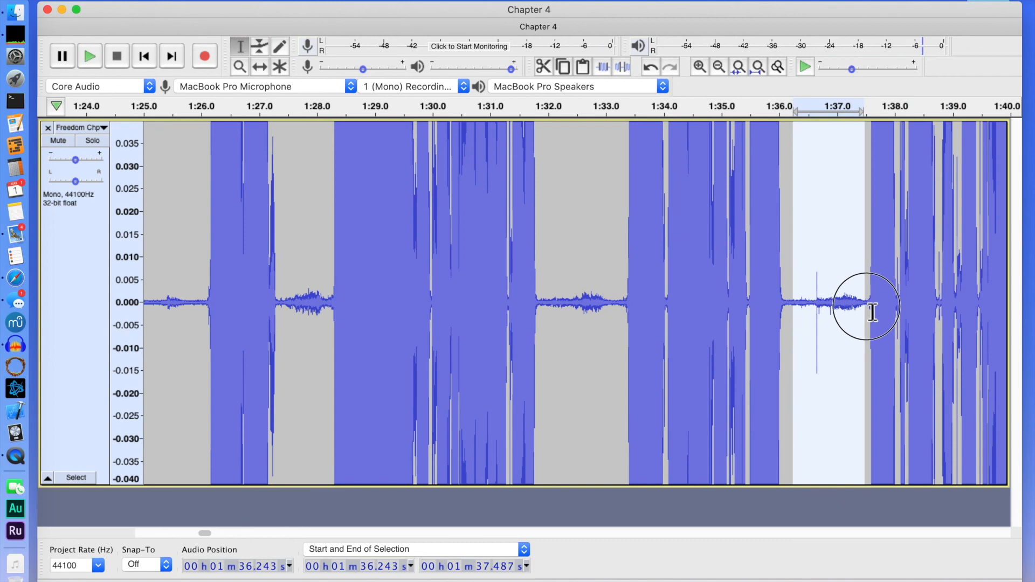
pyautogui.hotkey('shift', 'v')
pyautogui.moveTo(620, 305); pyautogui.dragTo(542, 321)
pyautogui.hotkey('shift', 'v')
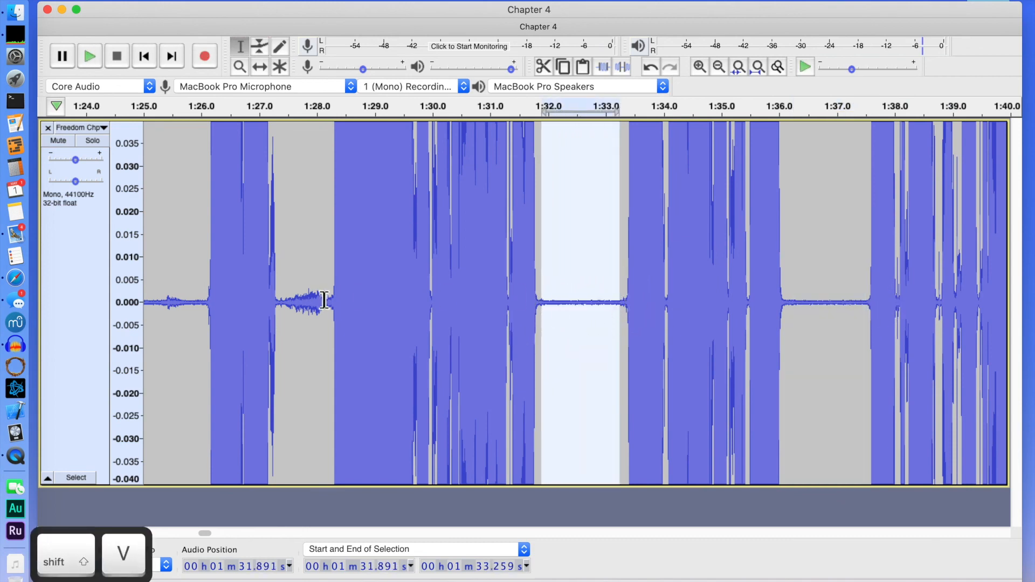
# Step: Replace the breaths in the pauses at 1:27.352–1:28.222 and 1:24.902–1:26.071 with room tone
pyautogui.moveTo(330, 304); pyautogui.dragTo(286, 314)
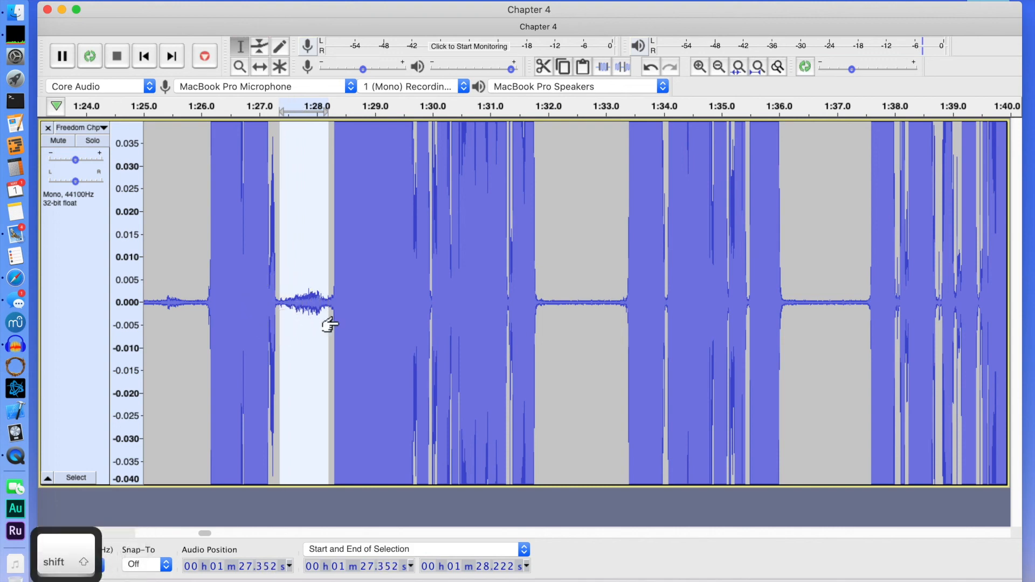
pyautogui.hotkey('shift', 'v')
pyautogui.moveTo(206, 302); pyautogui.dragTo(310, 298)
pyautogui.hotkey('shift', 'v')
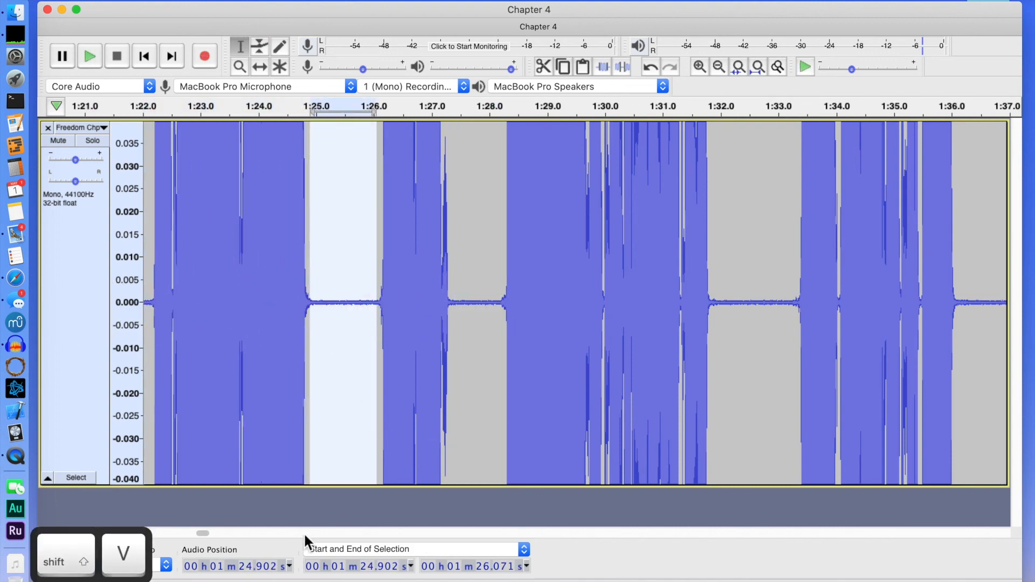
pyautogui.hscroll(-10, 203, 537)
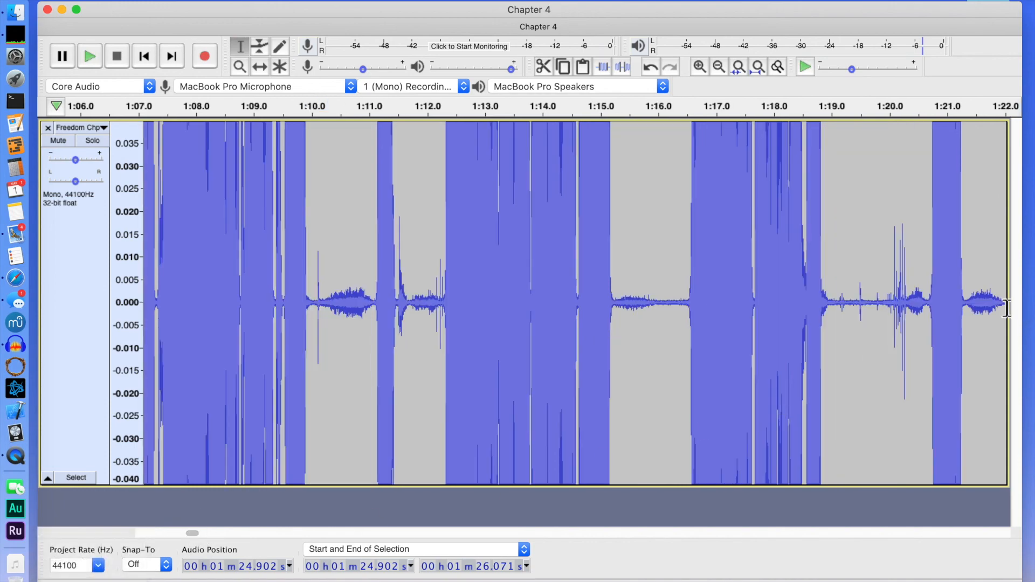